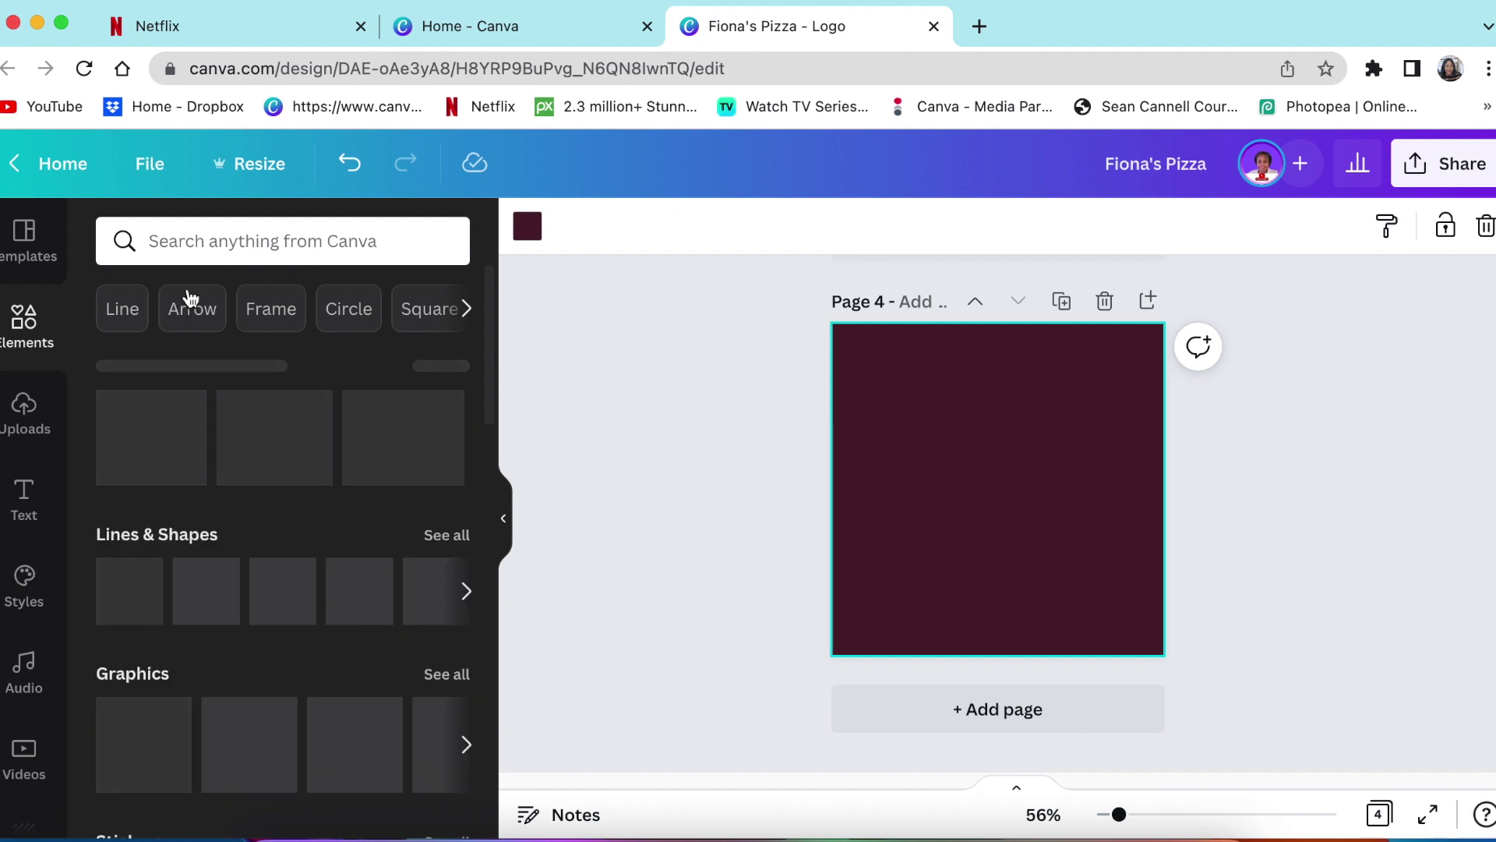
- Search the elements for "pizza", add the half-pizza graphic to page 4 and enlarge it in the upper half of the page
left_click(210, 229)
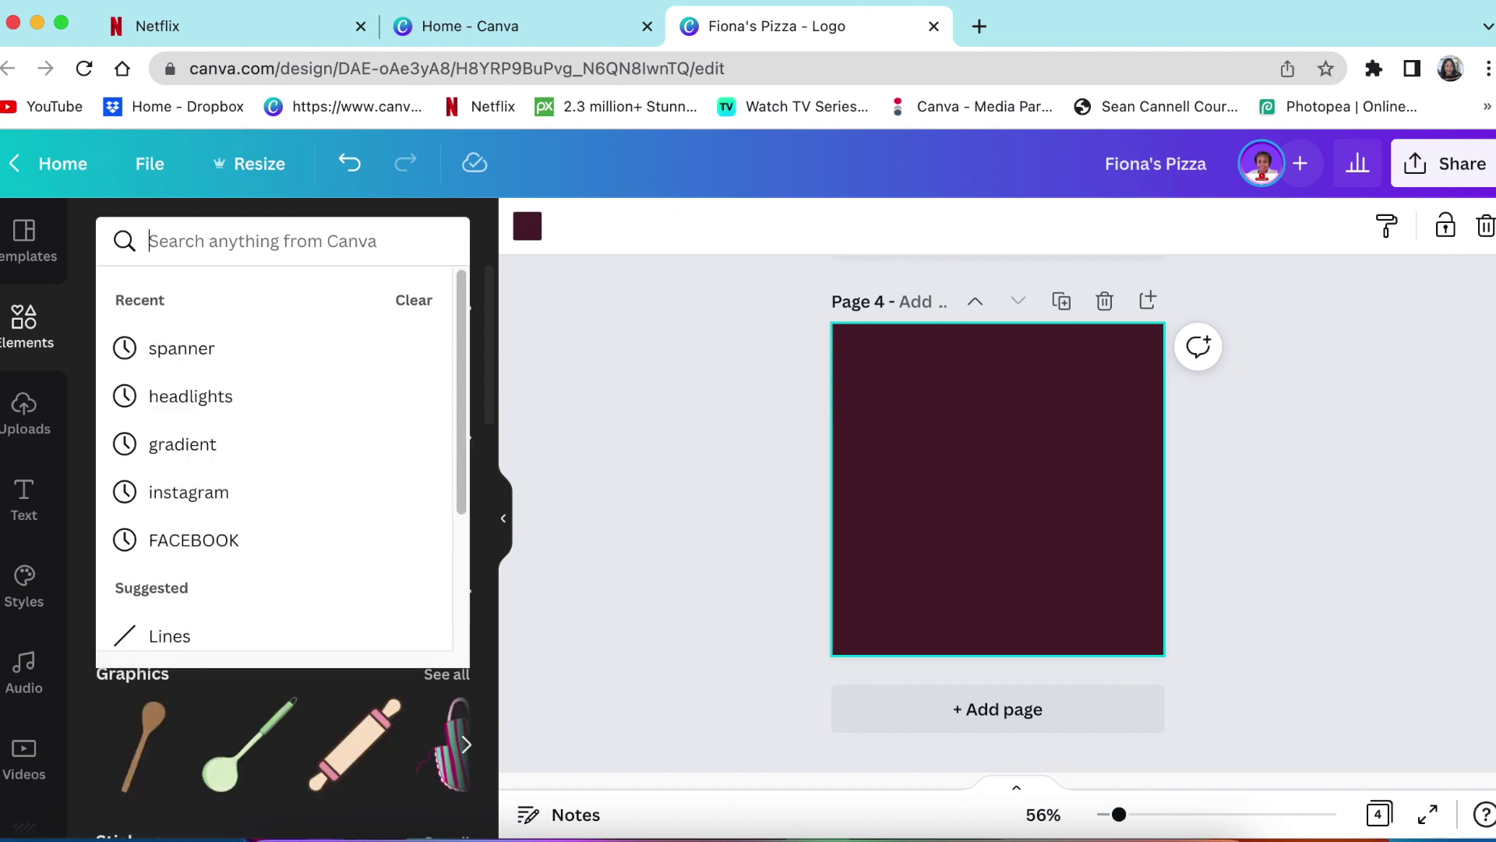
type("pi")
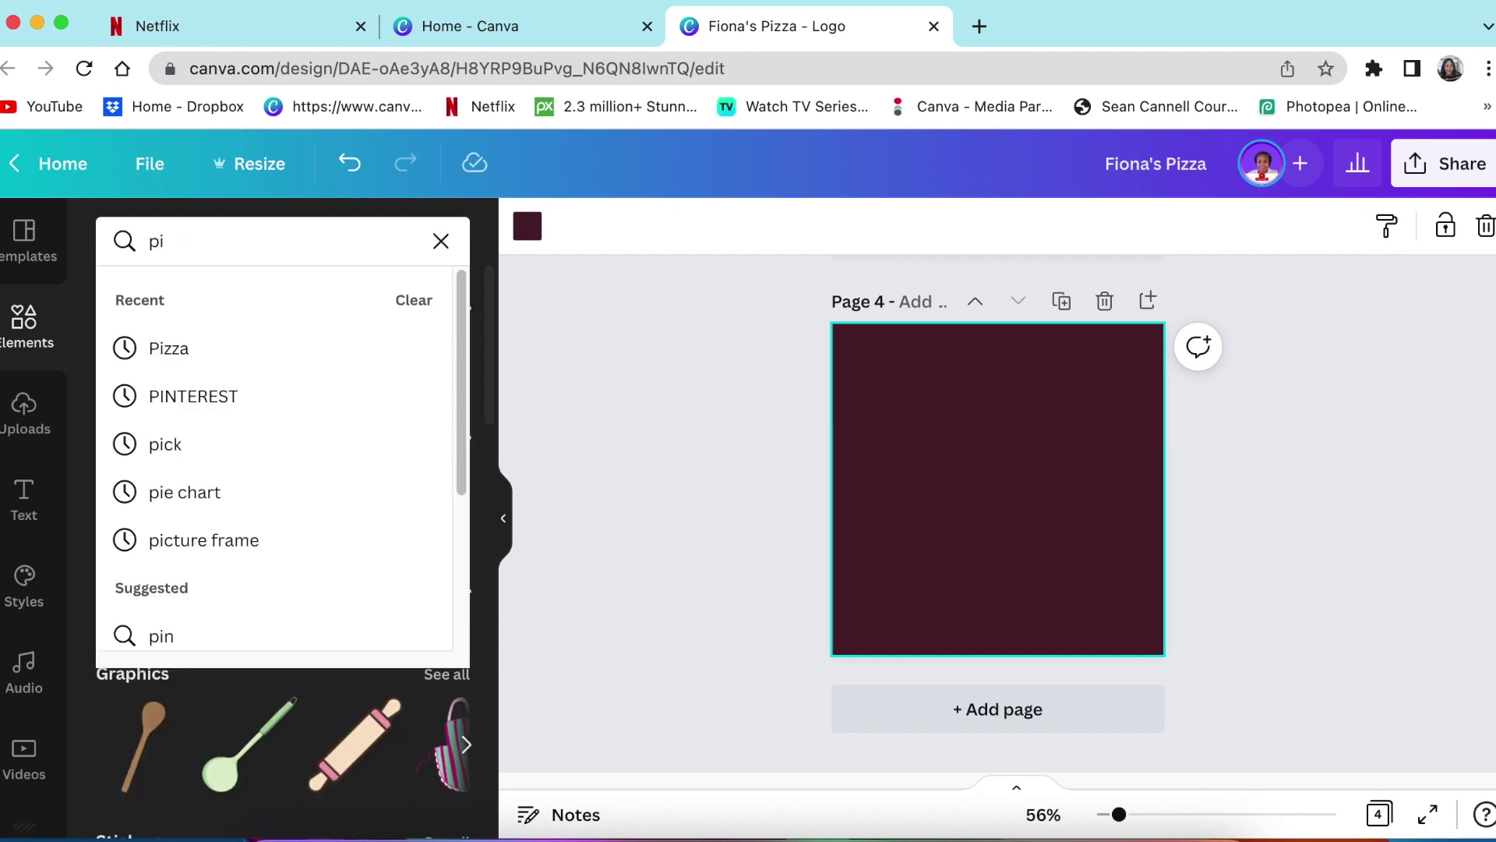
type("zza")
key("Return")
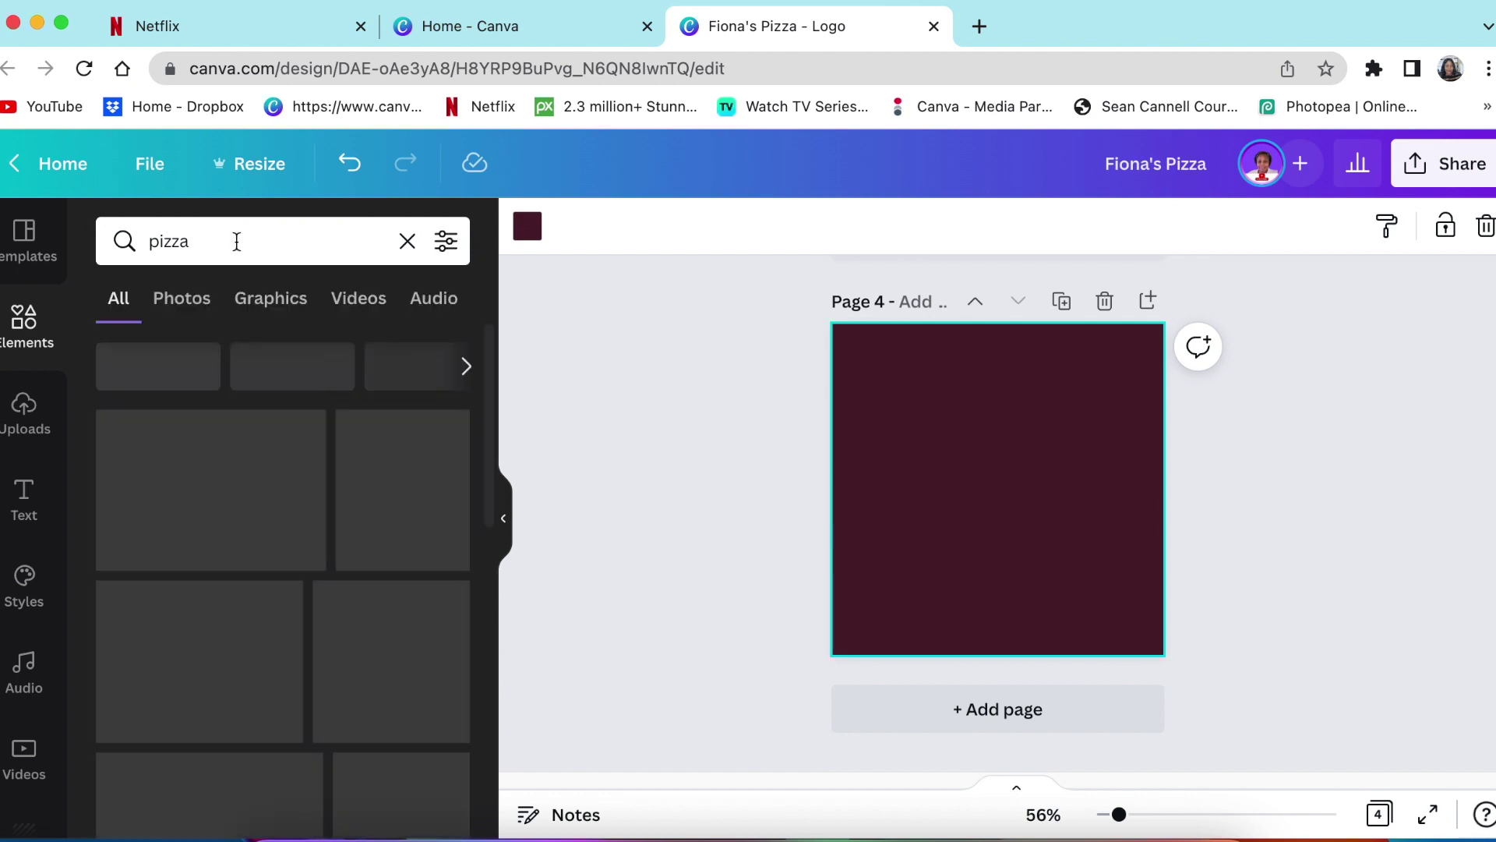
left_click(264, 307)
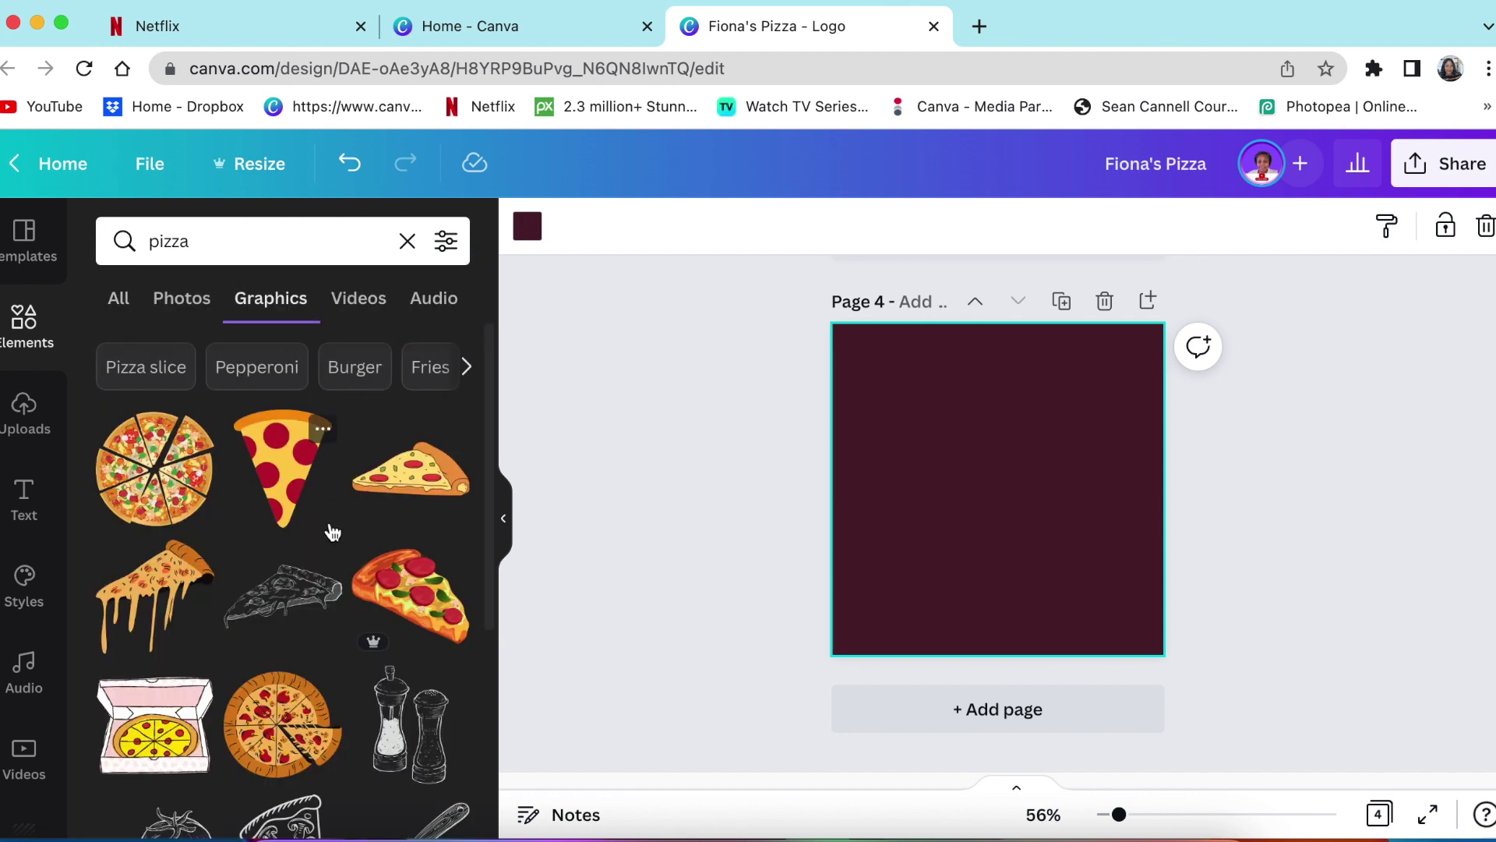
scroll(333, 531, "down", 15)
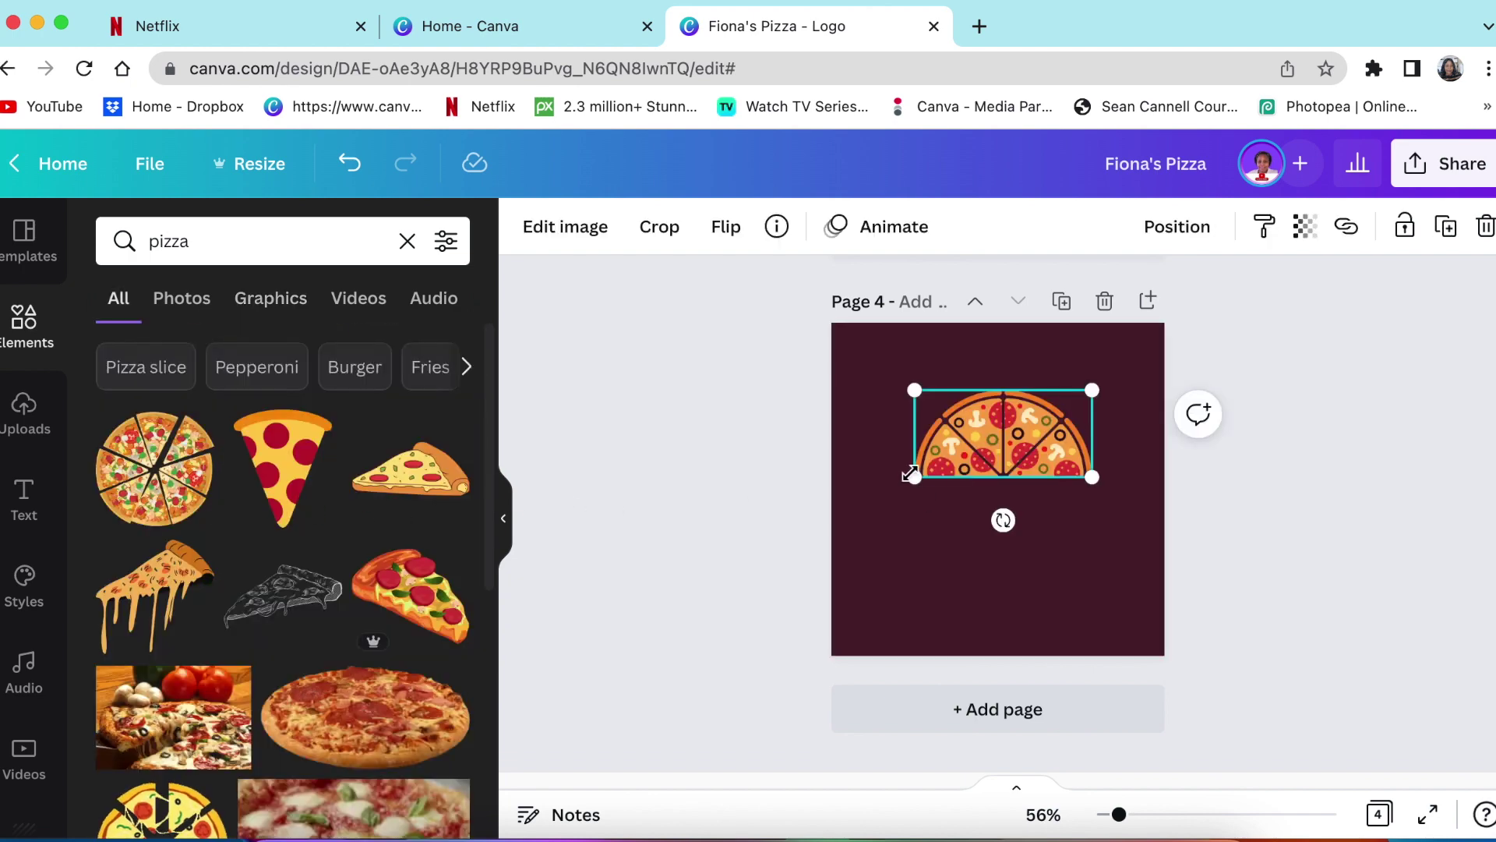
left_click_drag(915, 479, 851, 508)
left_click_drag(969, 469, 984, 457)
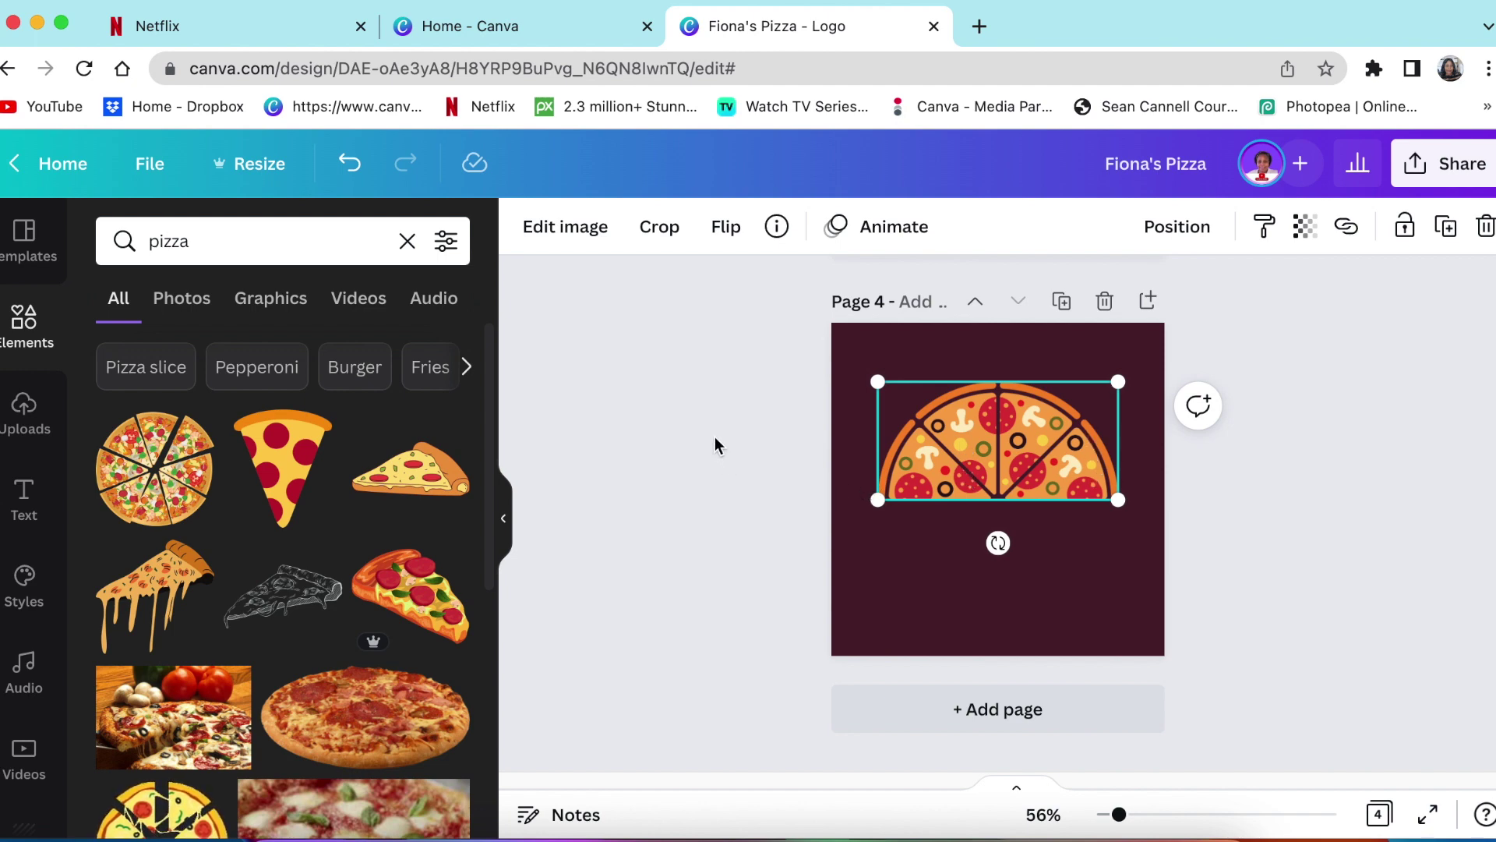
- Crop the half-pizza graphic so only its two right-hand slices remain
left_click(659, 227)
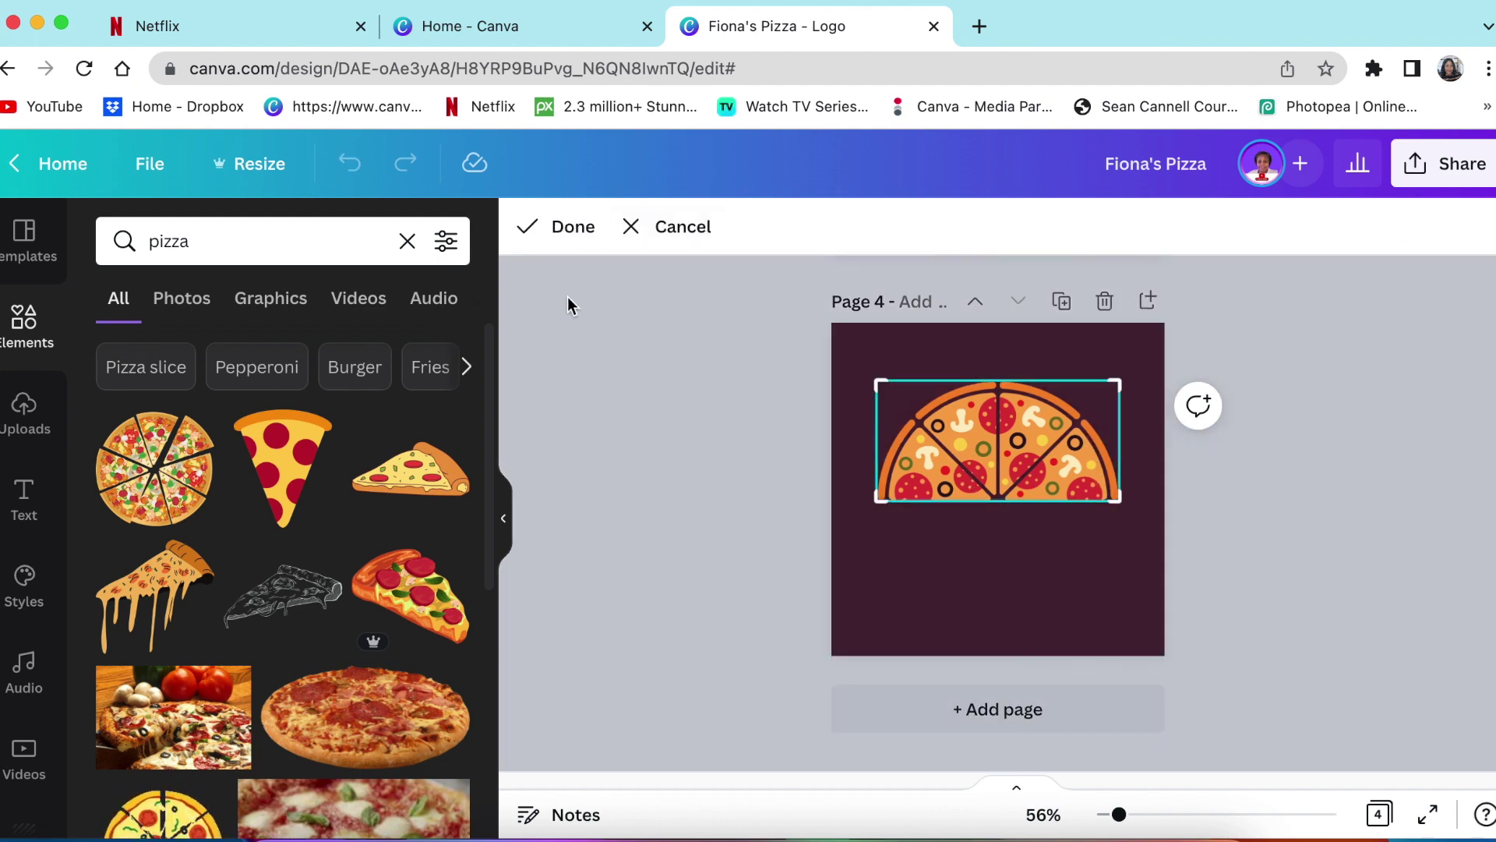
left_click_drag(891, 500, 997, 494)
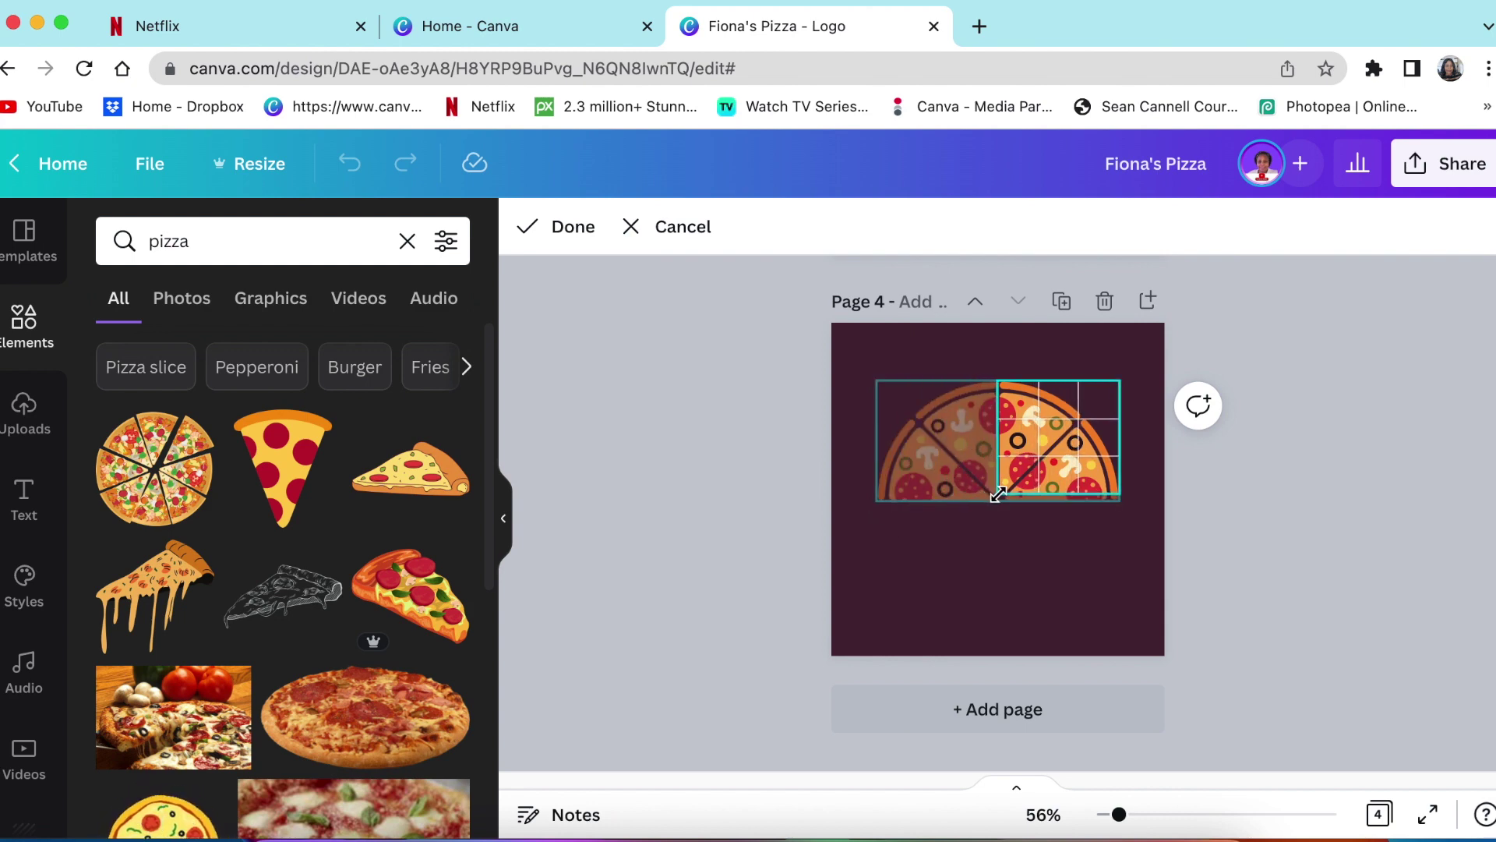
mouse_move(998, 495)
left_mouse_down()
mouse_move(1084, 496)
mouse_move(1000, 514)
left_mouse_up()
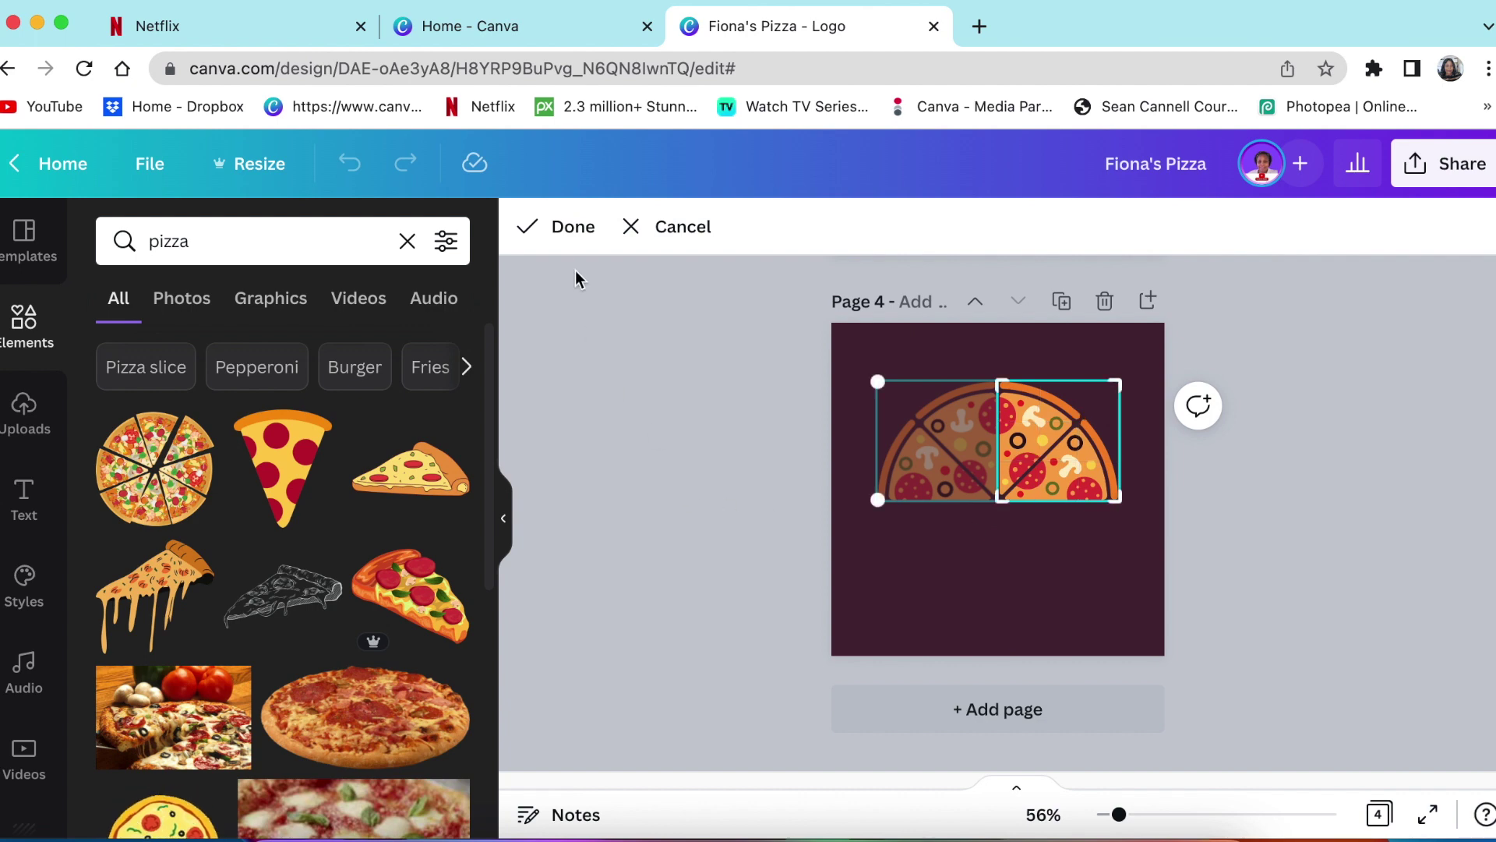
left_click(560, 227)
left_click(629, 374)
- Enlarge the cropped pizza quarter and move it towards the horizontal centre of the page
left_click(1024, 478)
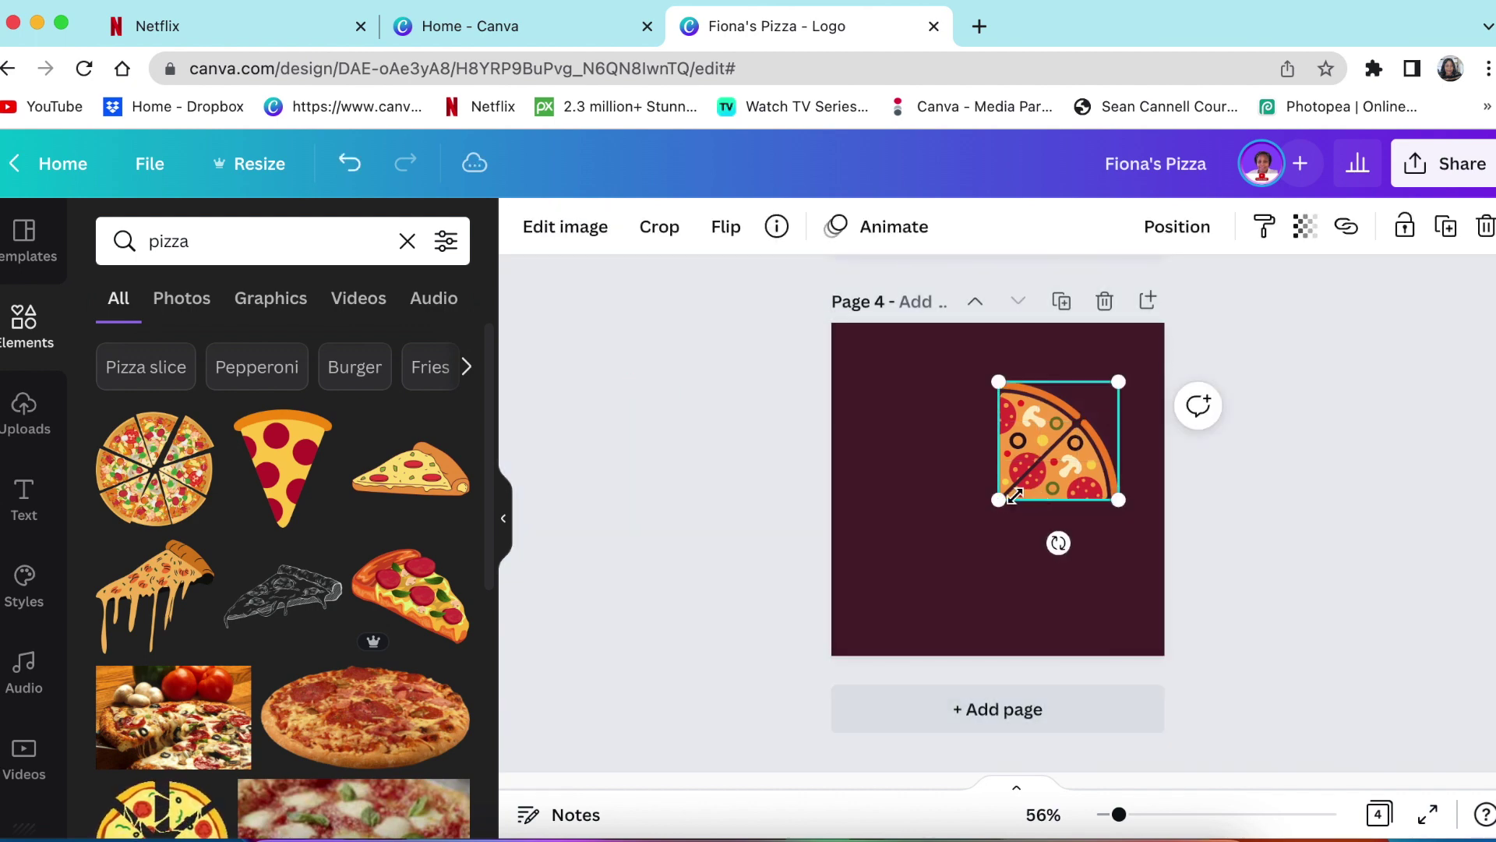
mouse_move(998, 500)
left_mouse_down()
mouse_move(865, 504)
mouse_move(994, 507)
left_mouse_up()
left_click(798, 494)
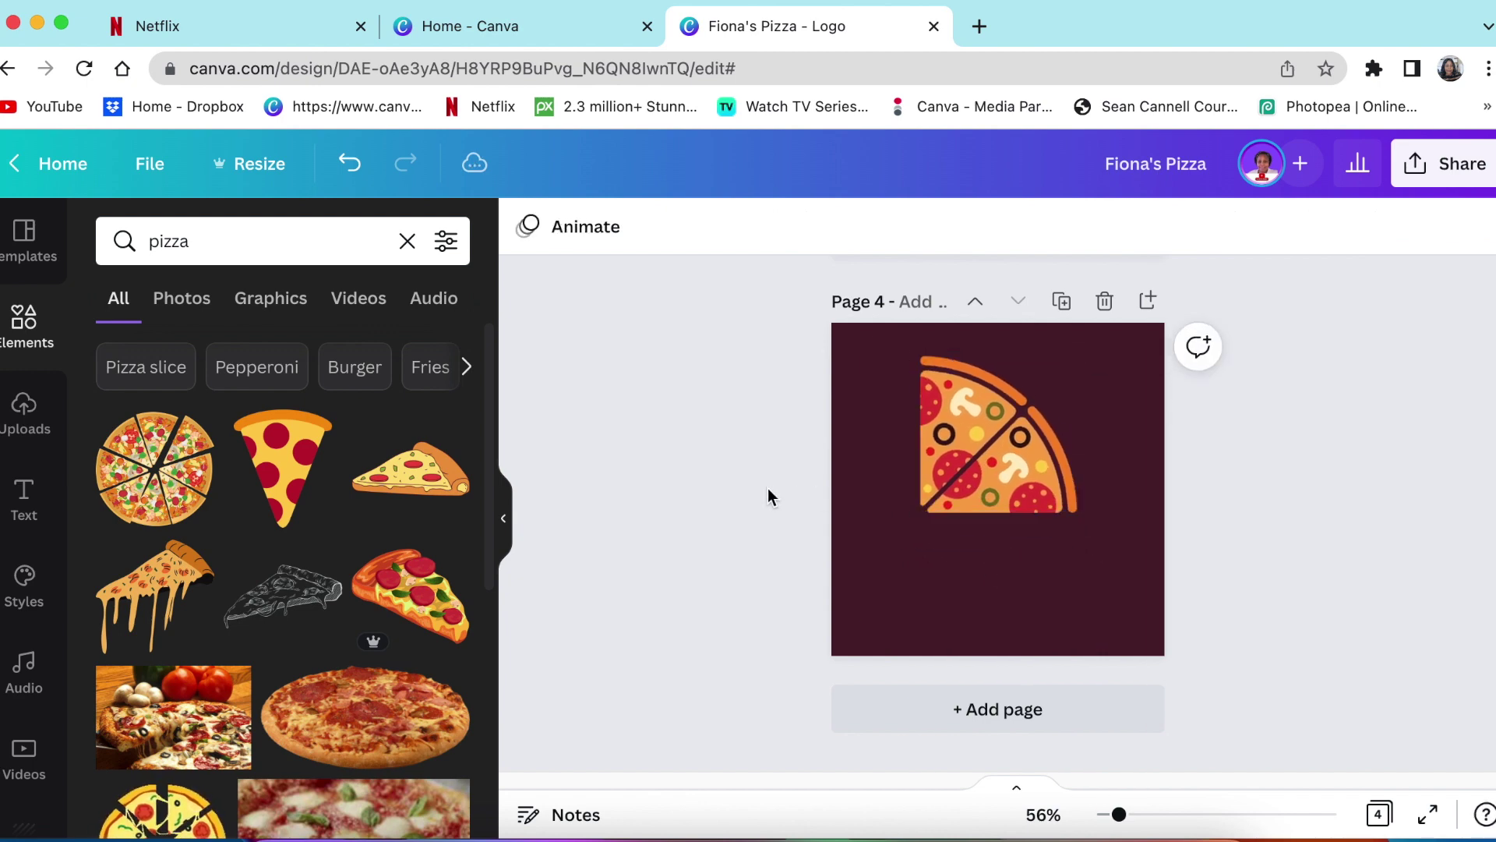
- Add a square shape in the dark maroon of the background and place it over the left part of the pizza
left_click(24, 323)
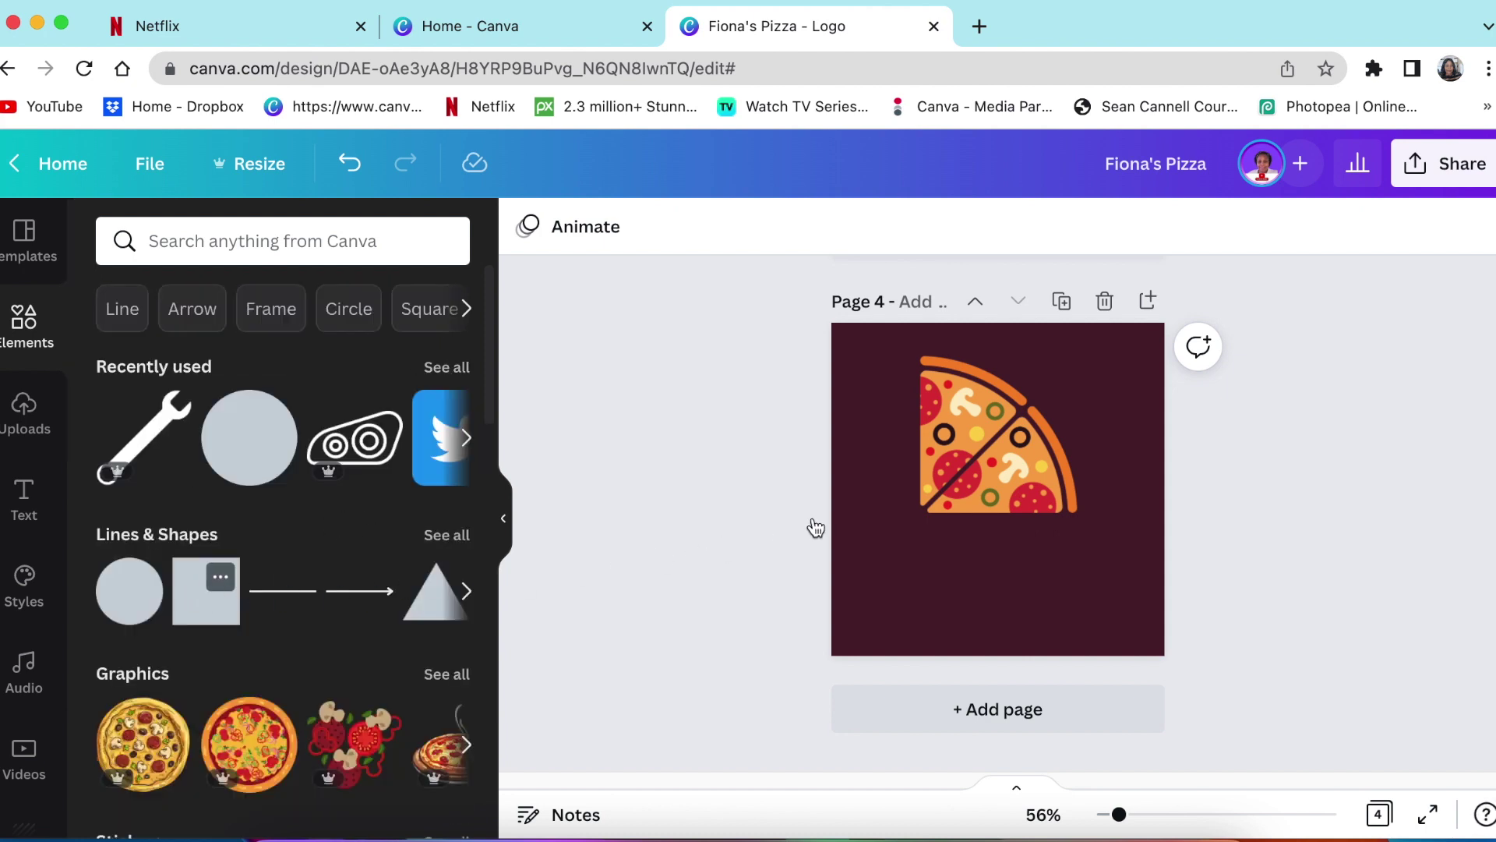
left_click(186, 597)
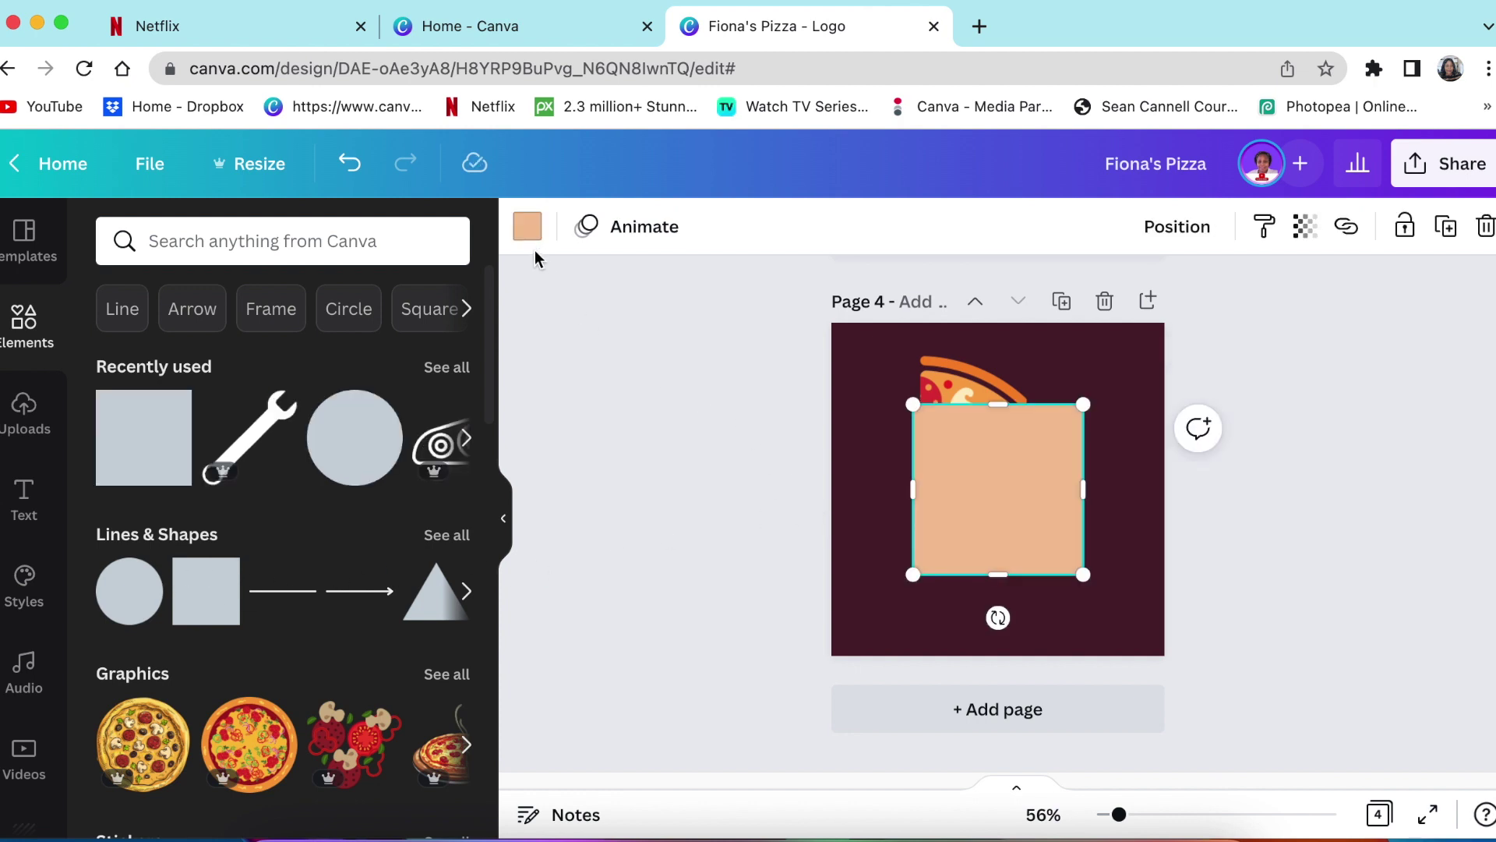
left_click(527, 227)
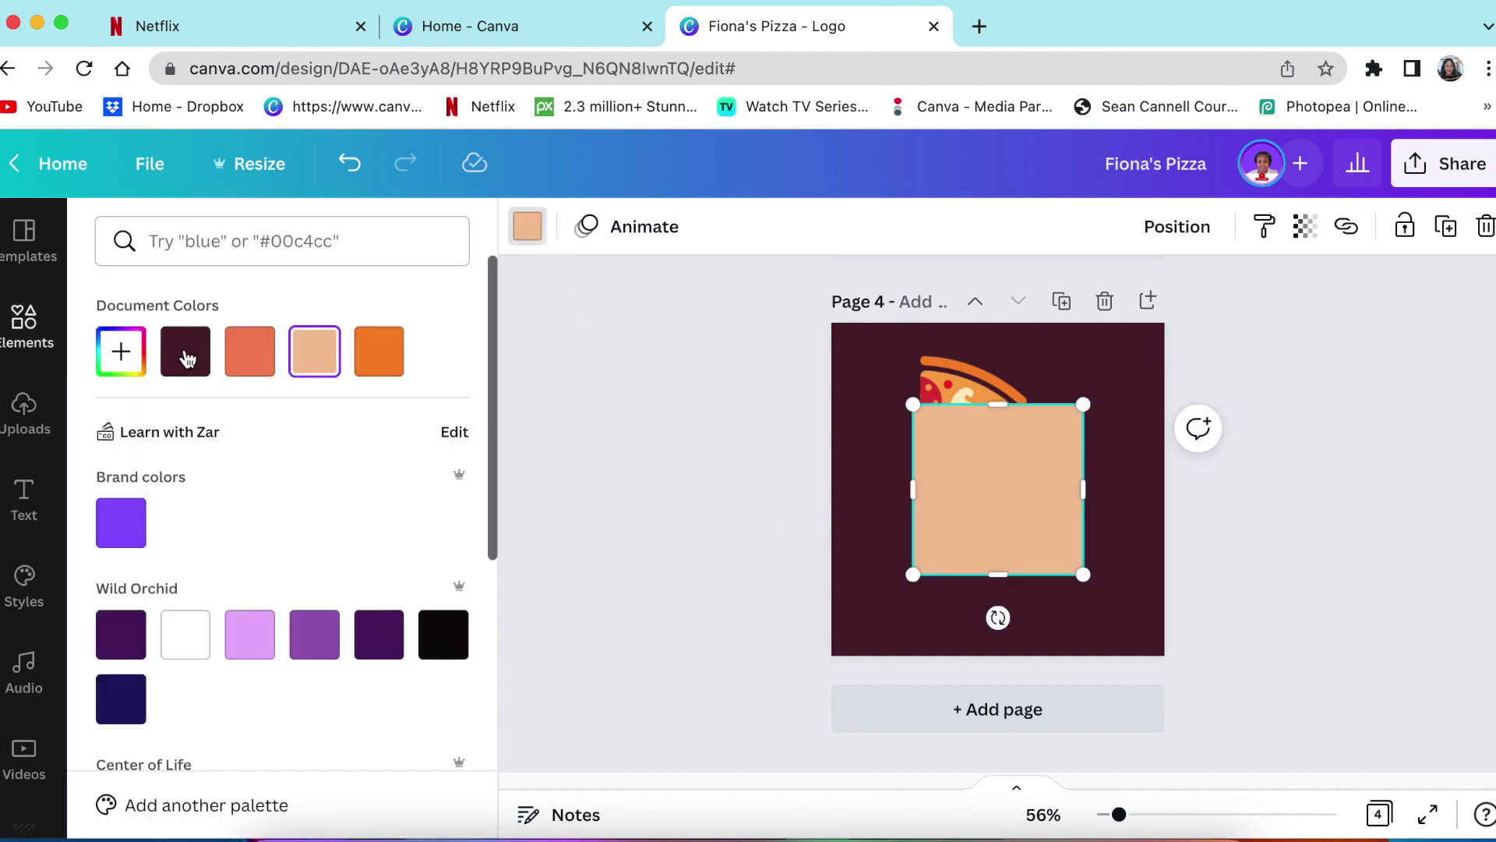
left_click_drag(535, 428, 872, 477)
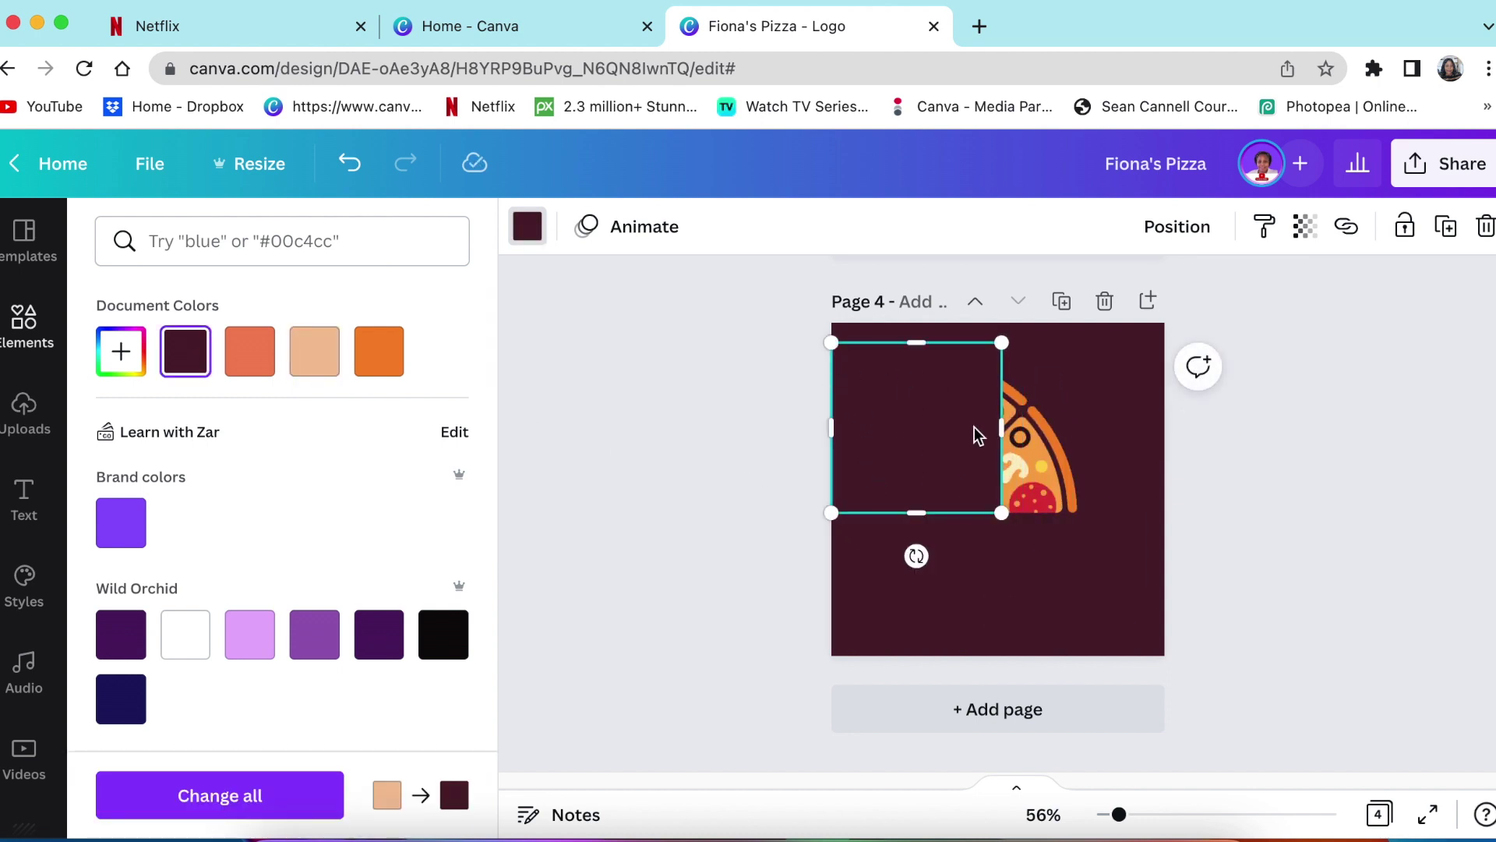
- Rotate the maroon square about 45 degrees and adjust its size and position to hide the left slice along the diagonal cut
left_click_drag(917, 557, 902, 482)
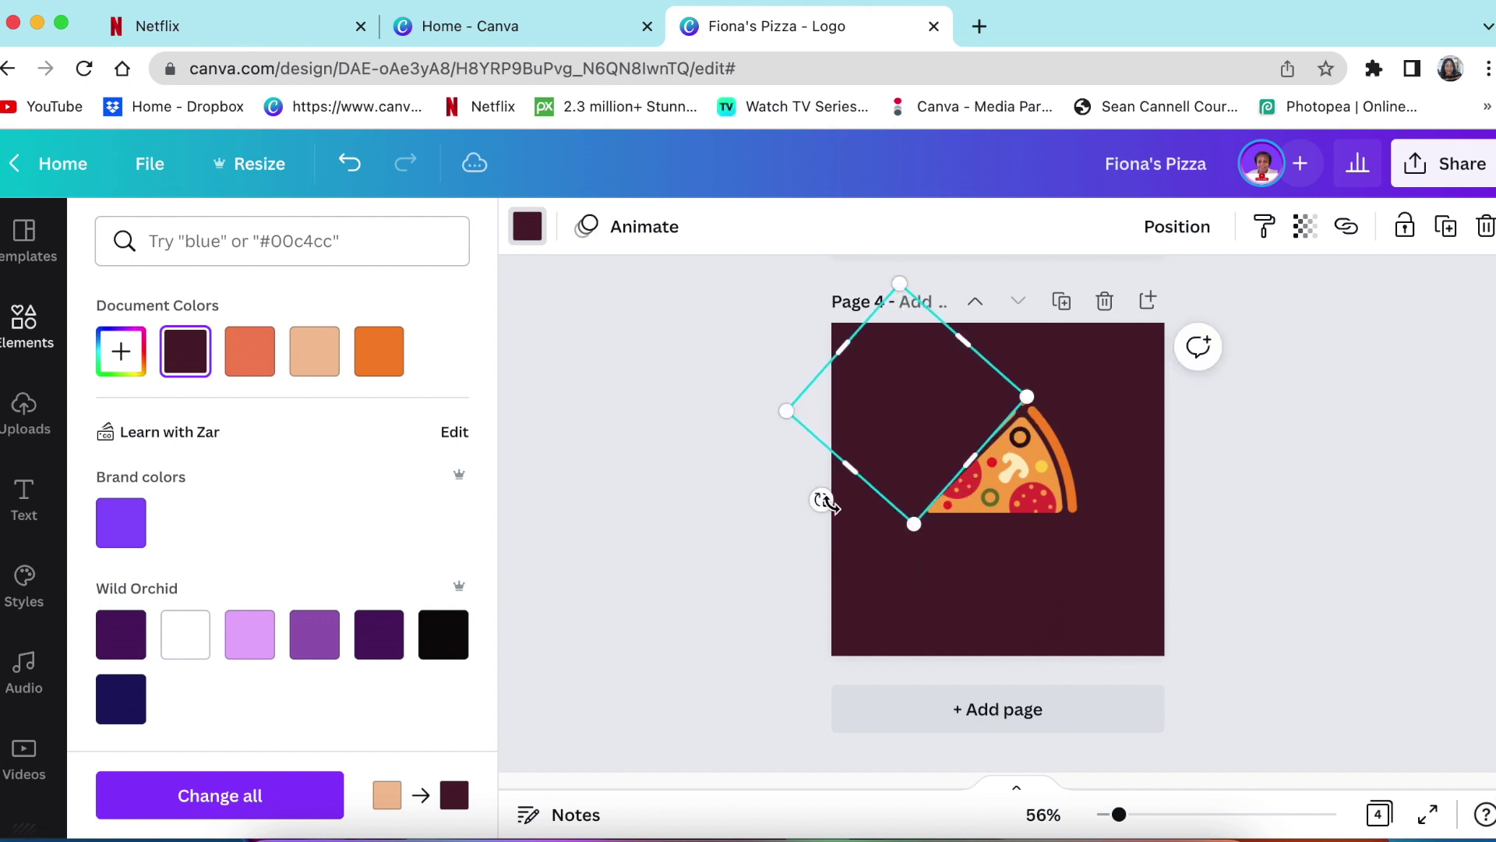
left_click_drag(817, 498, 816, 495)
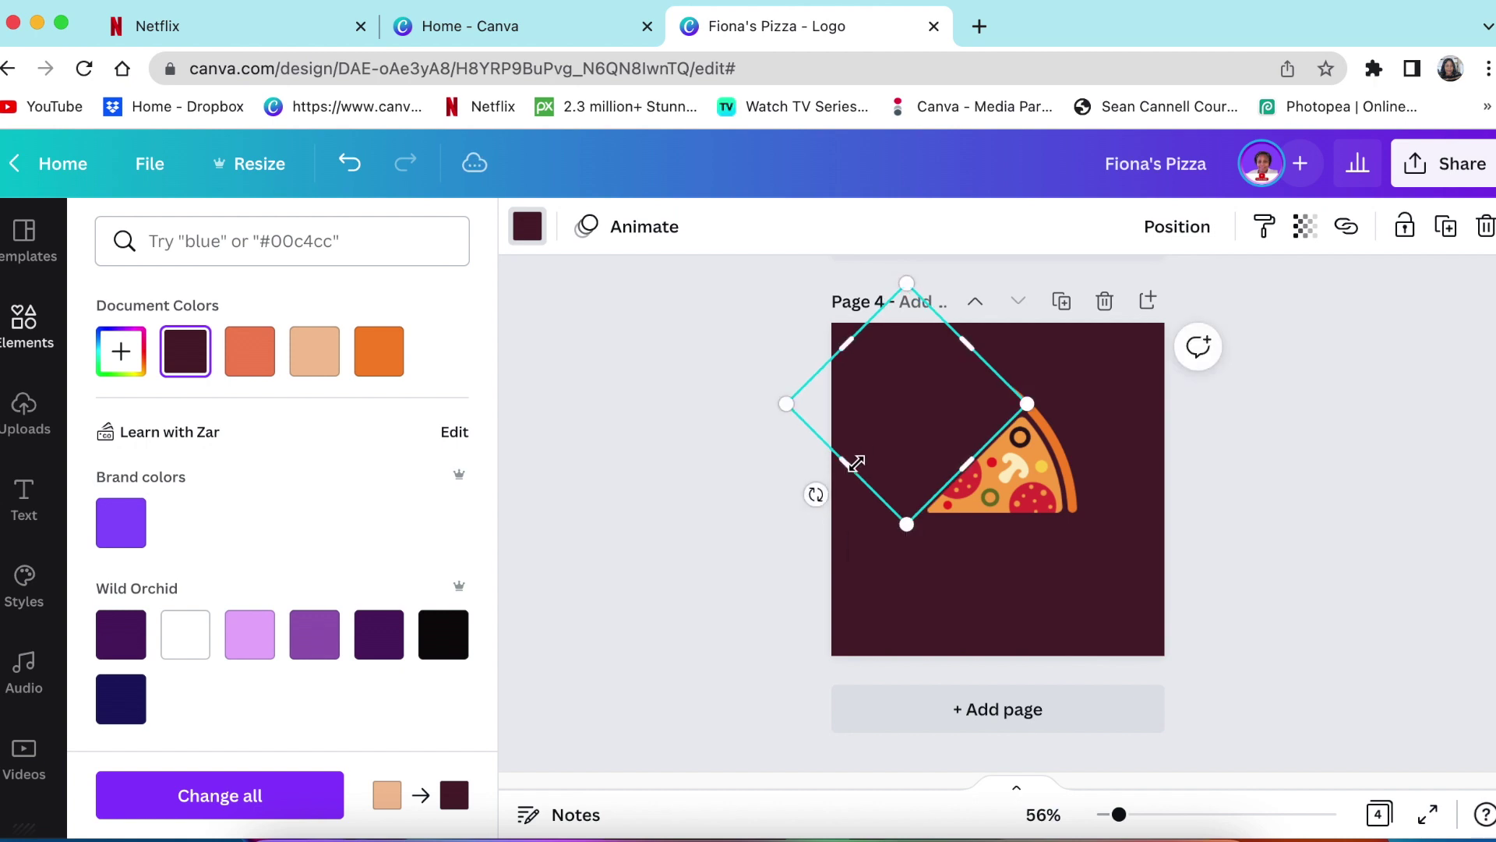
left_click_drag(878, 451, 846, 464)
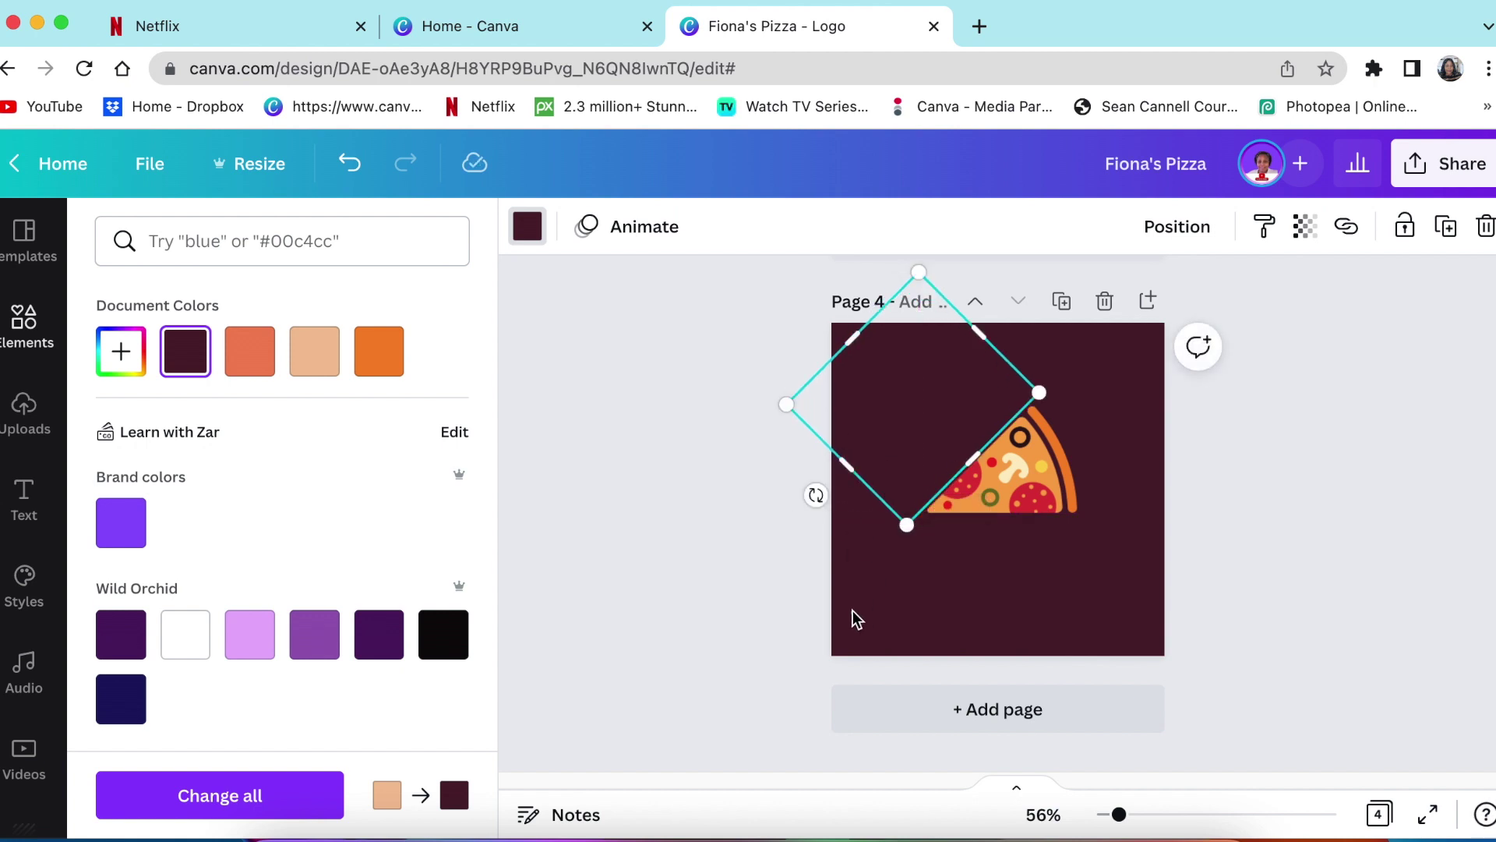
left_click(783, 577)
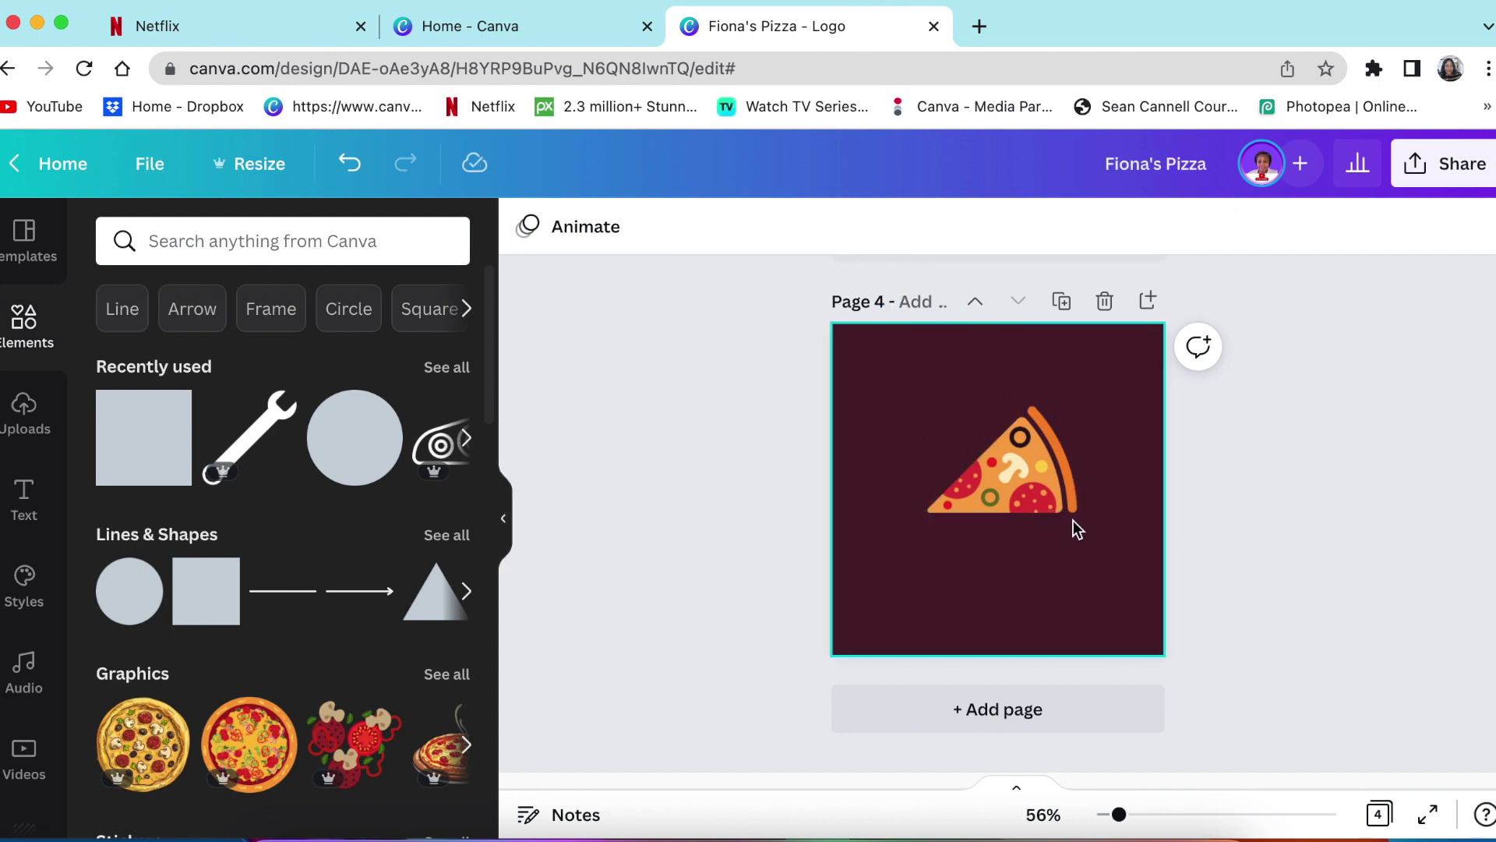
- Lock the maroon square that covers the left pizza slice
left_click(945, 403)
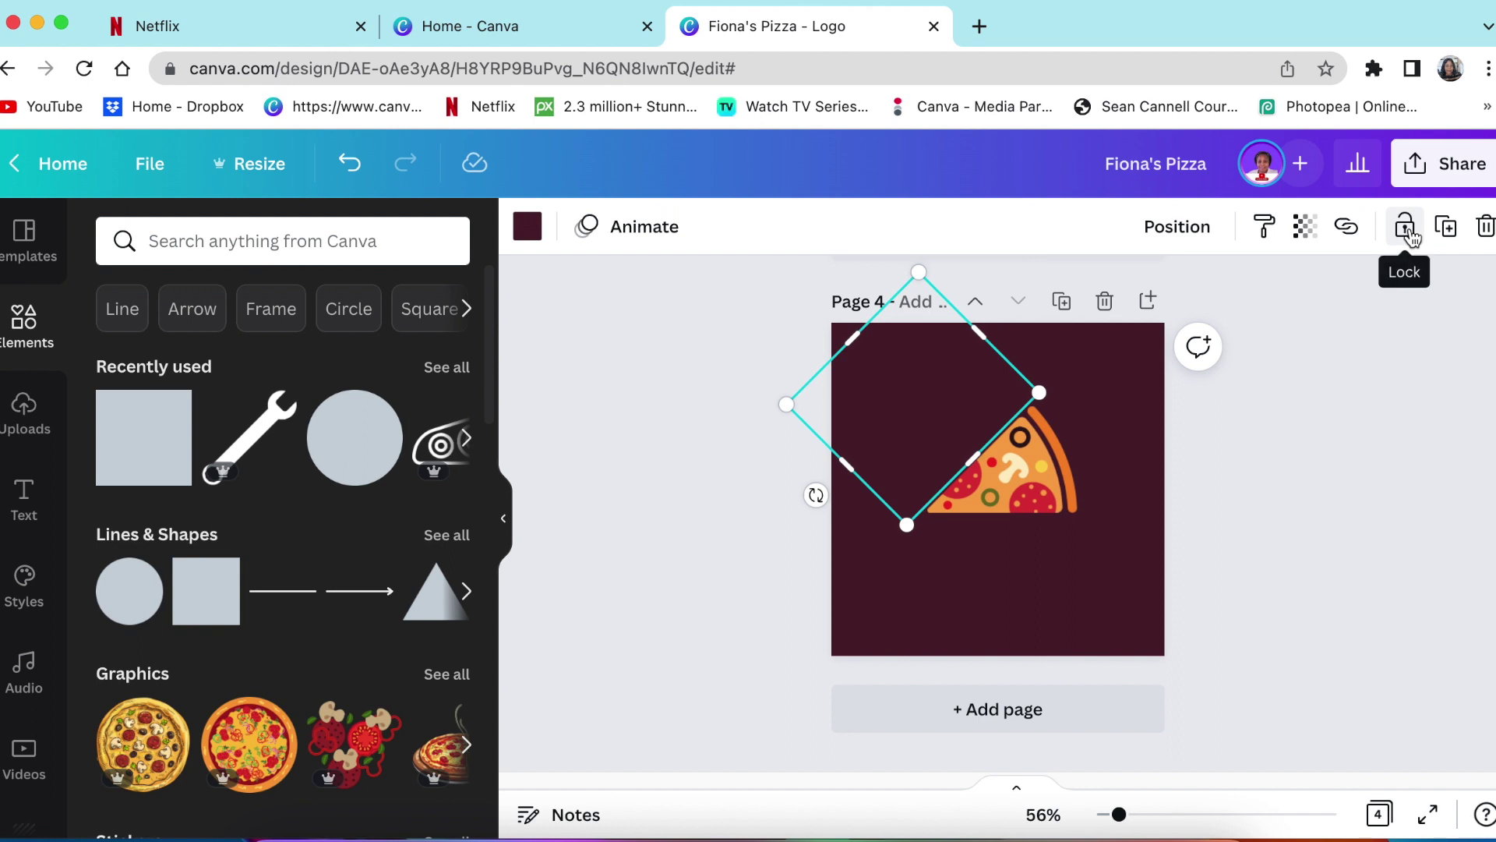
left_click(1403, 234)
left_click(1157, 515)
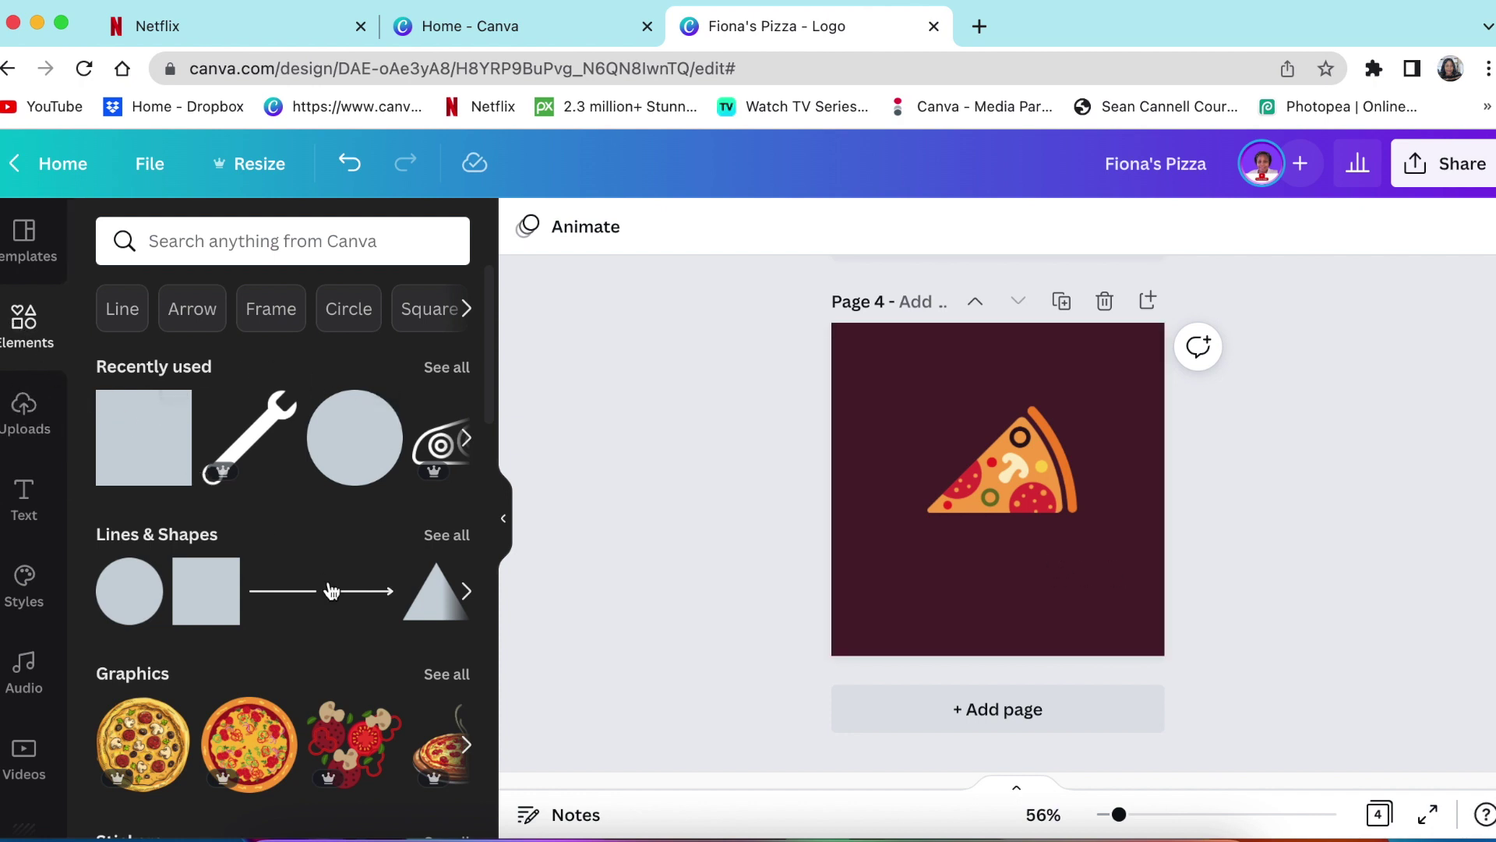
- Add a rounded square outline shape and resize it into a narrow bar directly beneath the pizza slice
left_click(460, 536)
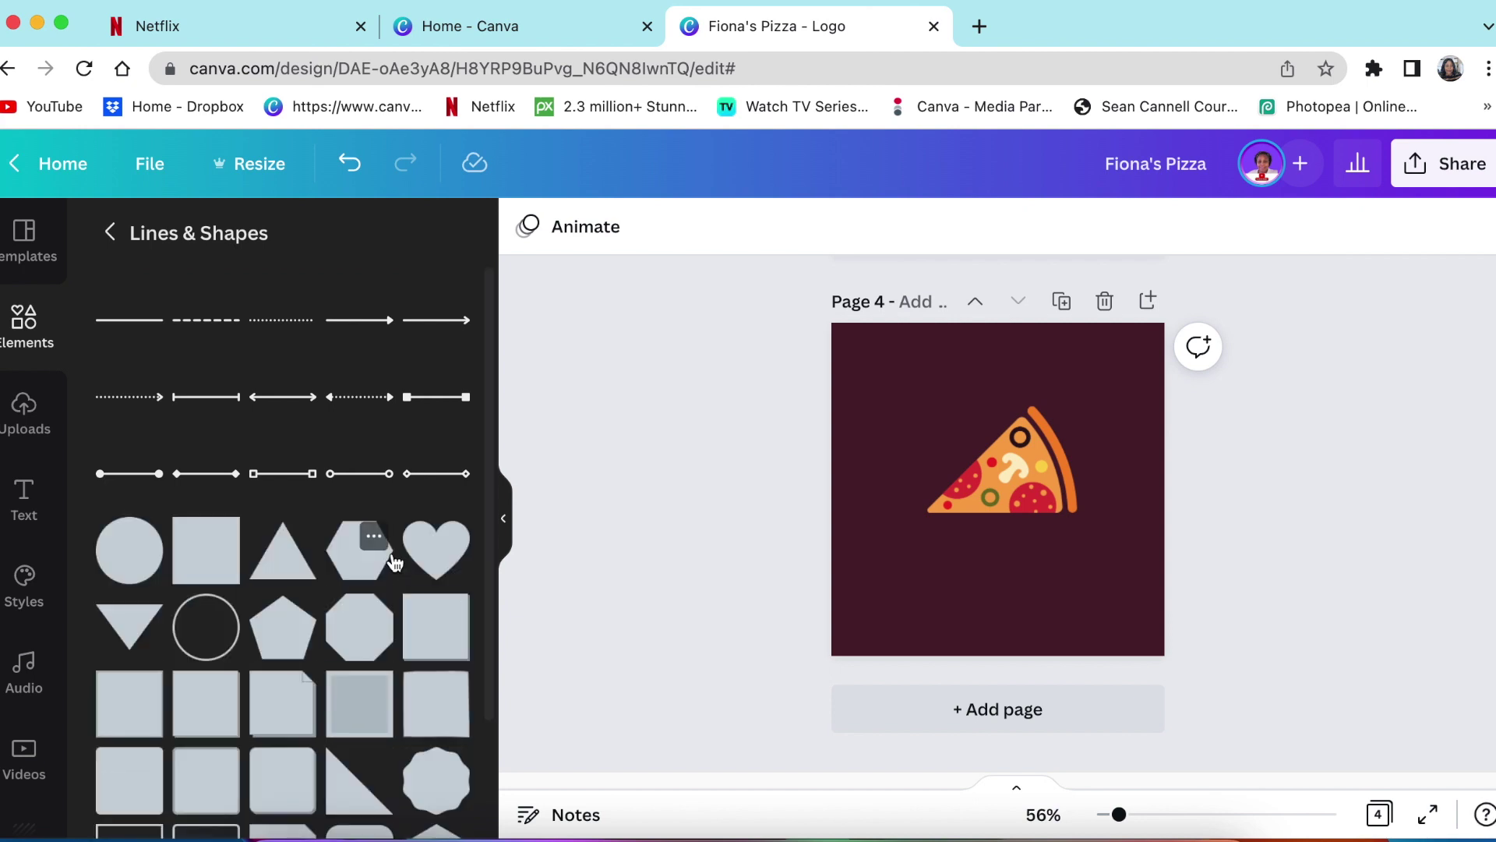
scroll(394, 565, "down", 4)
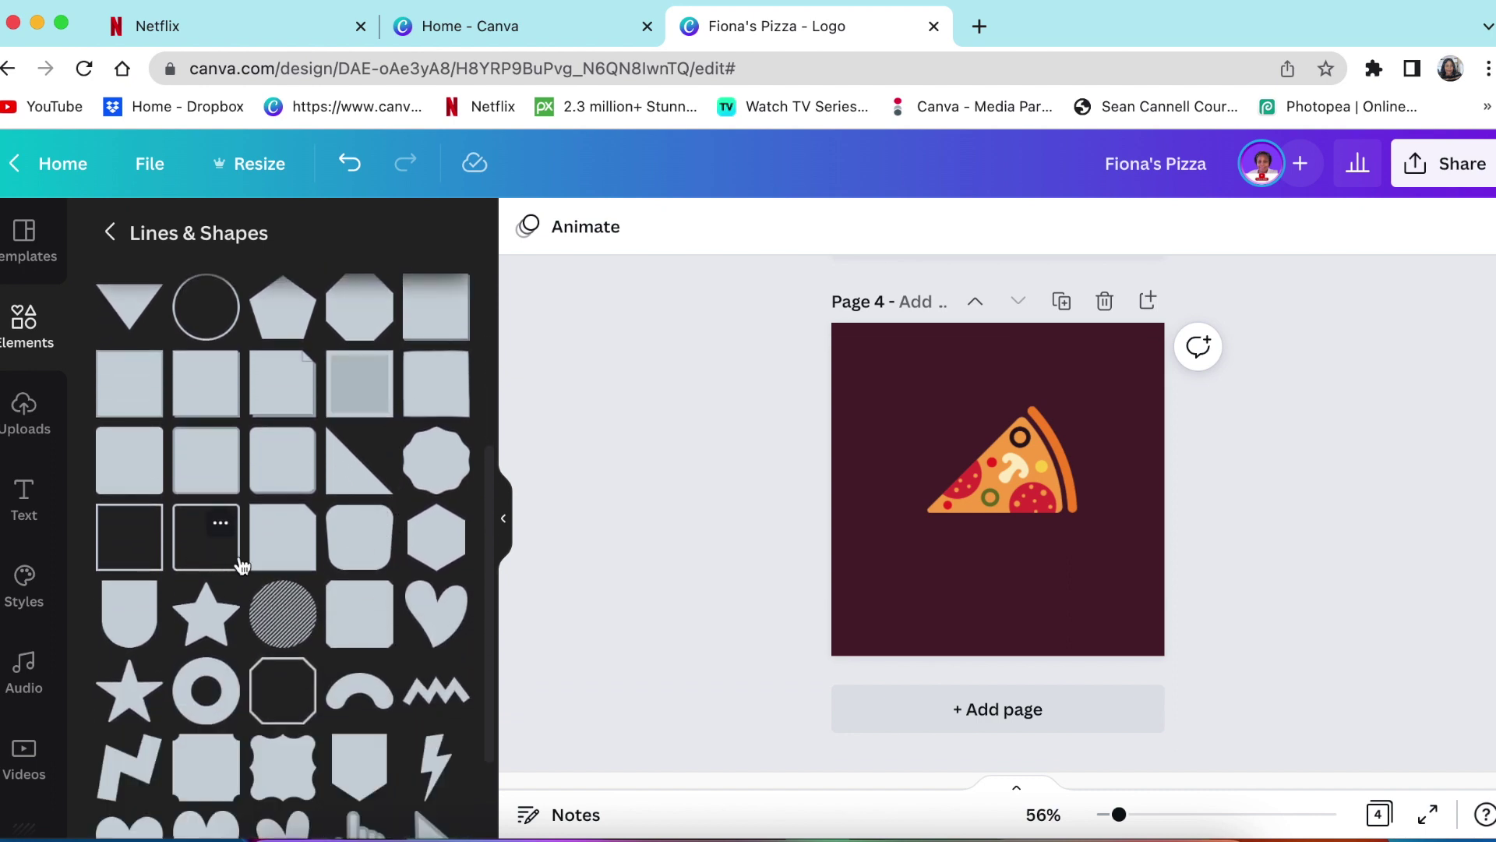
left_click(190, 551)
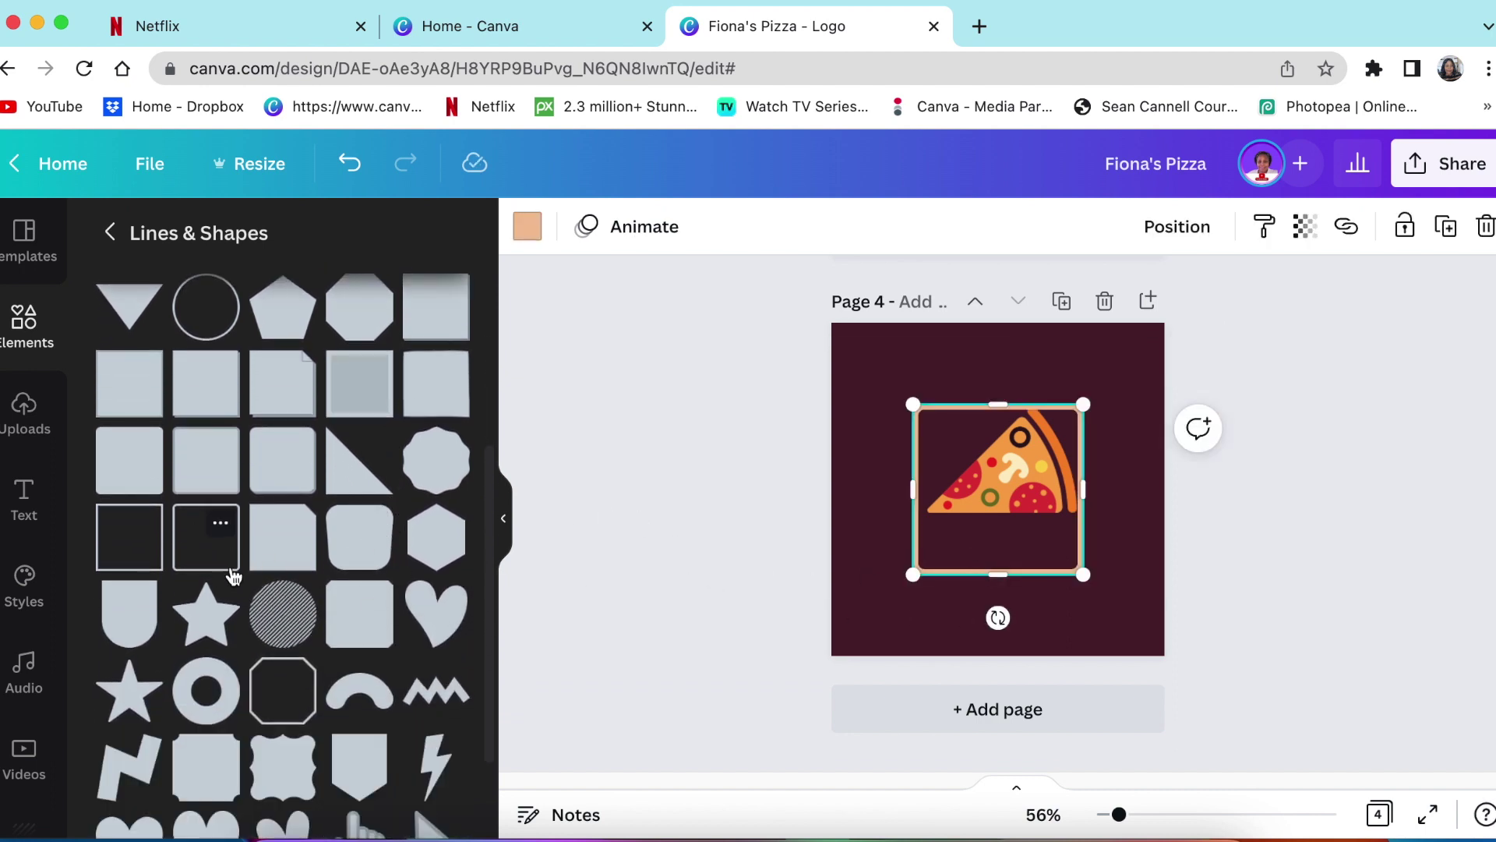
left_click_drag(974, 556, 1021, 576)
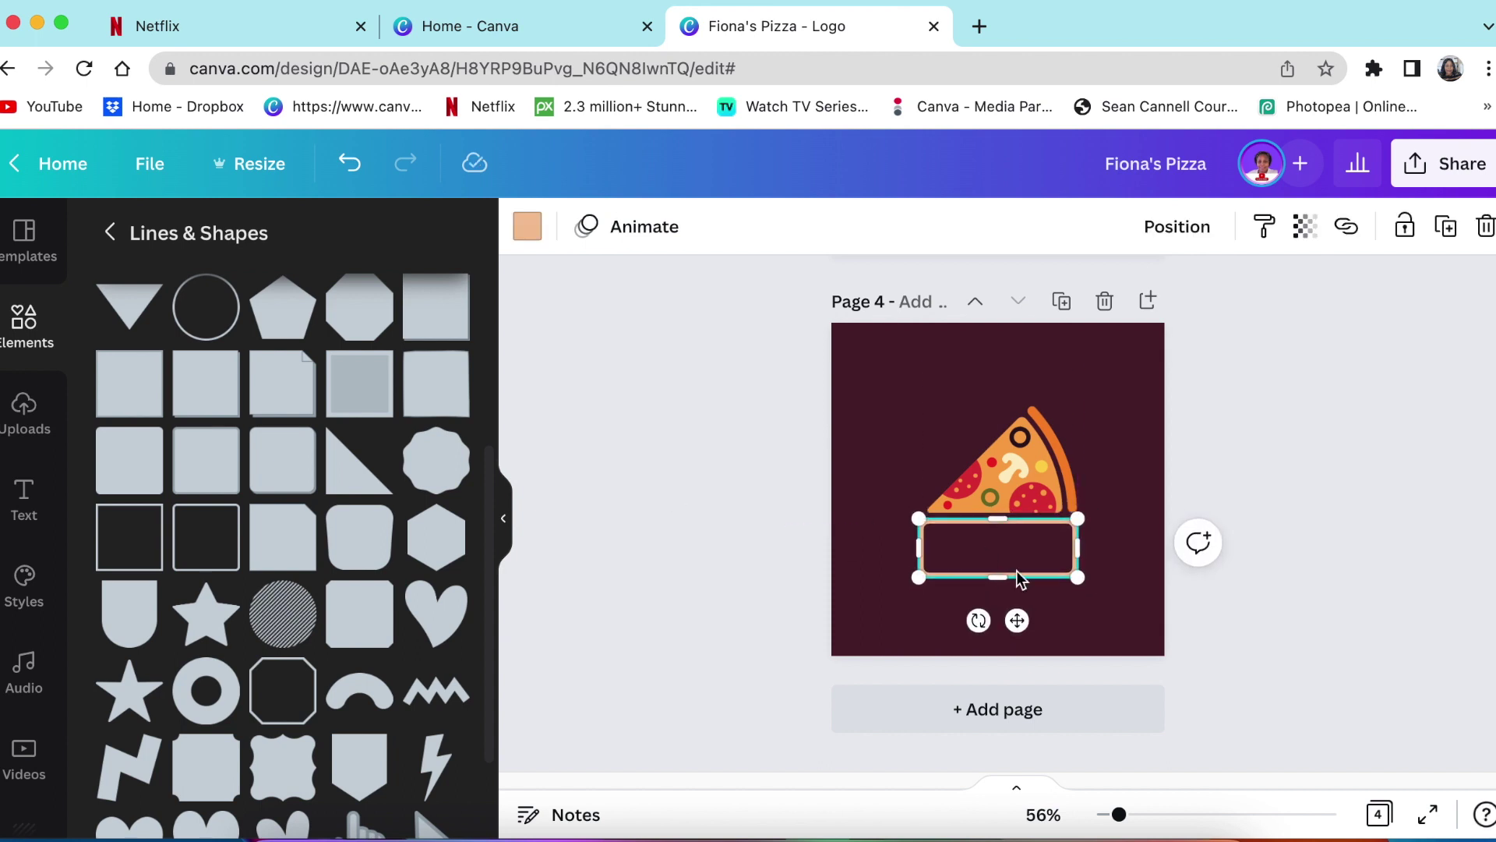
left_click(706, 581)
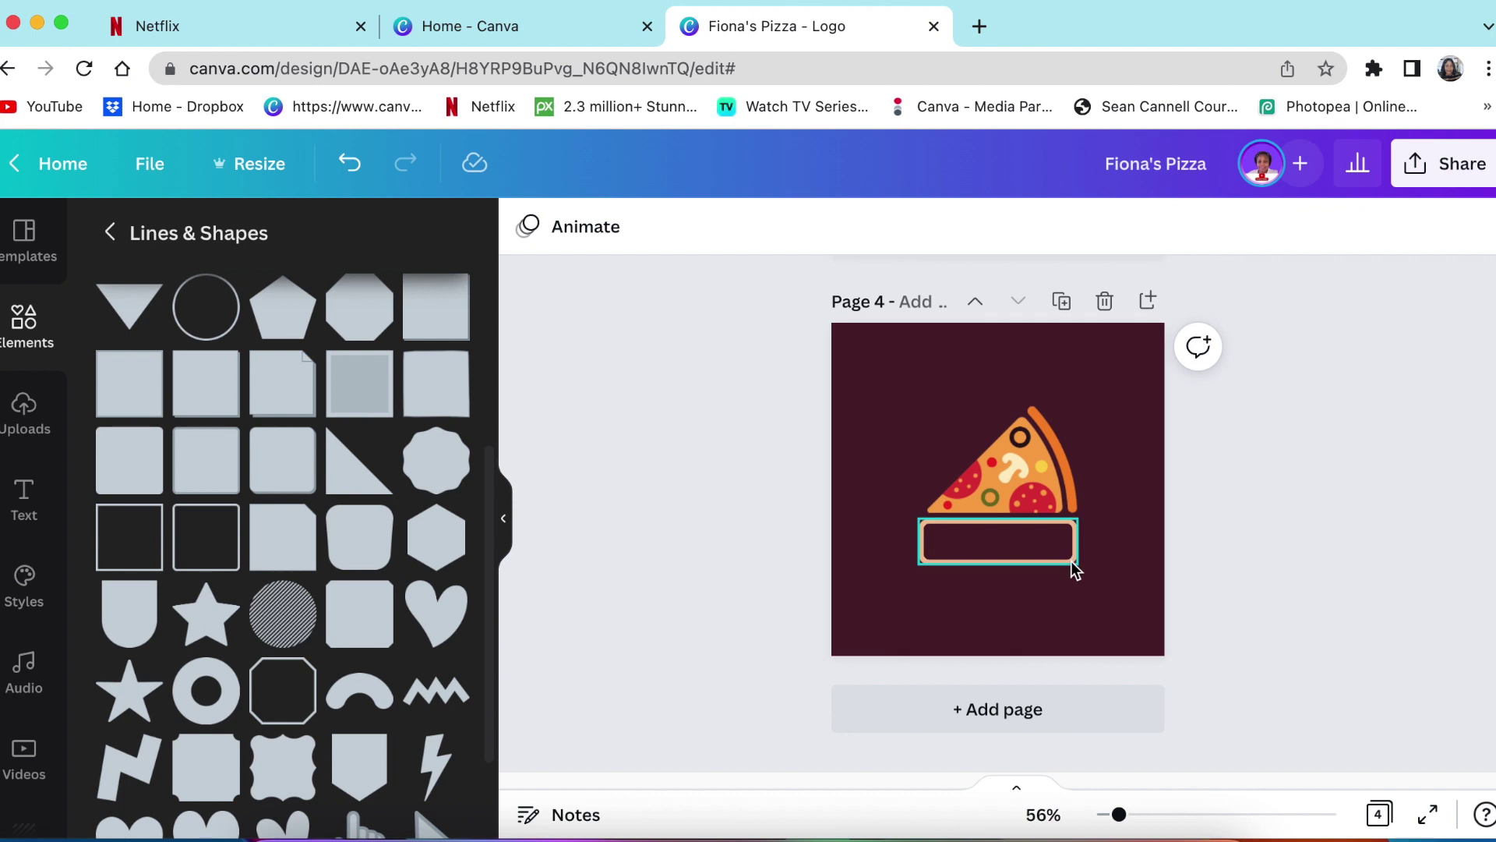
- Recolour the rounded outline orange (#F68627) by sampling the pizza crust with the eyedropper
left_click(1023, 564)
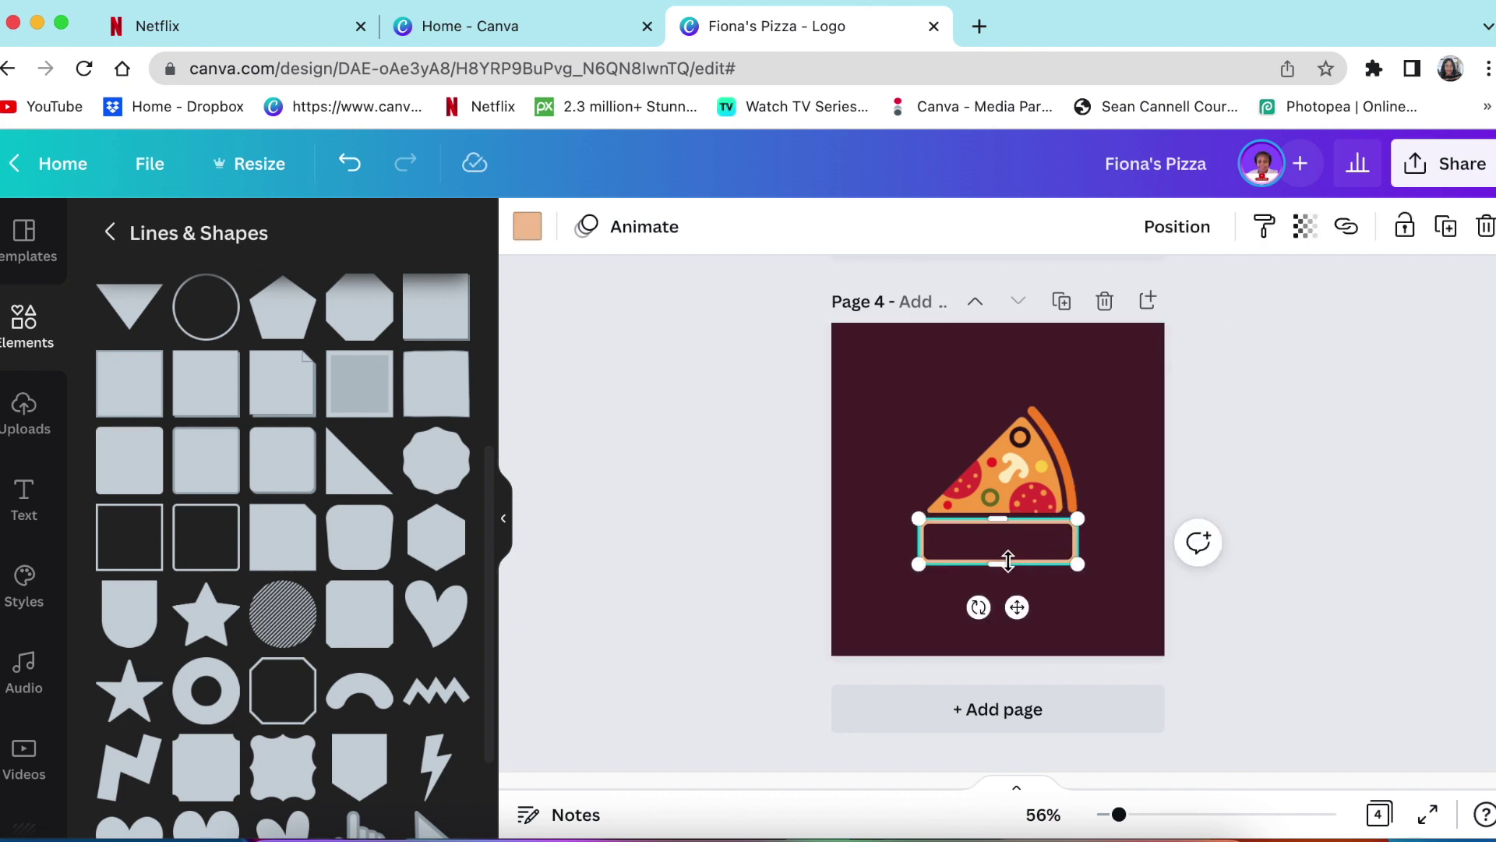
left_click(526, 231)
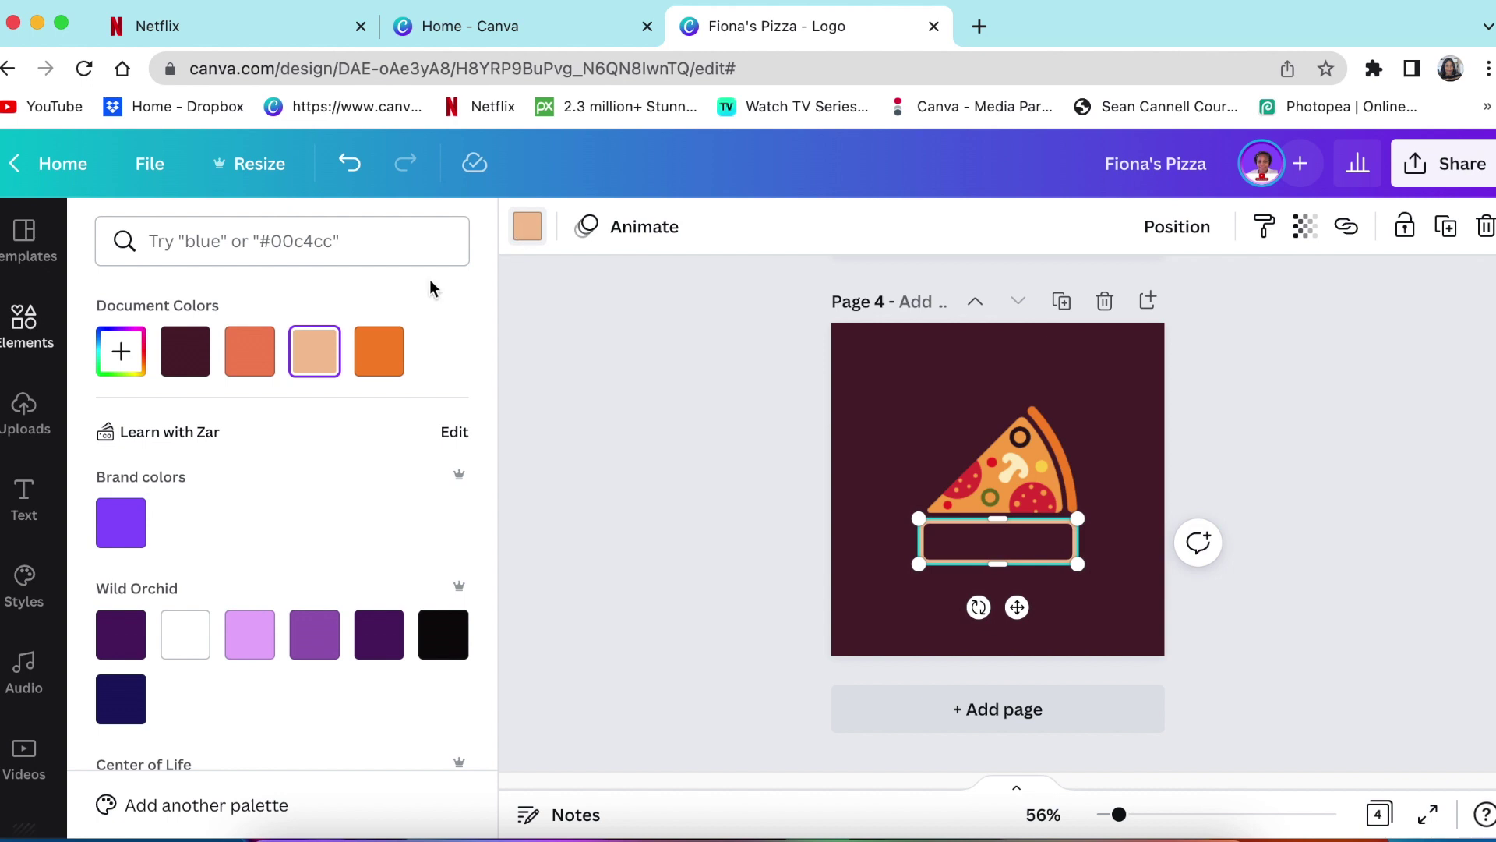
left_click(121, 351)
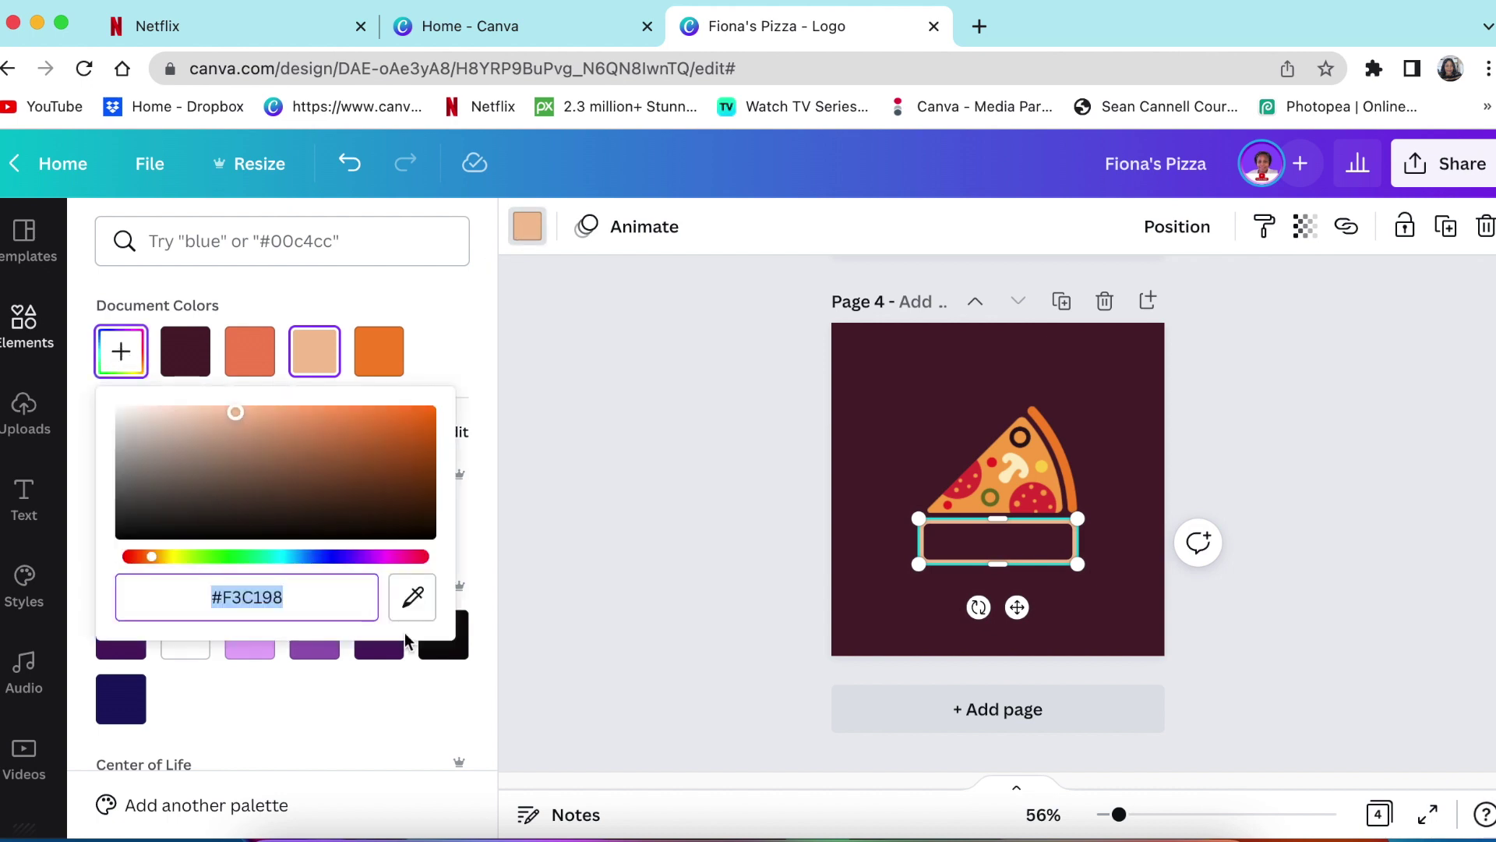
left_click(413, 598)
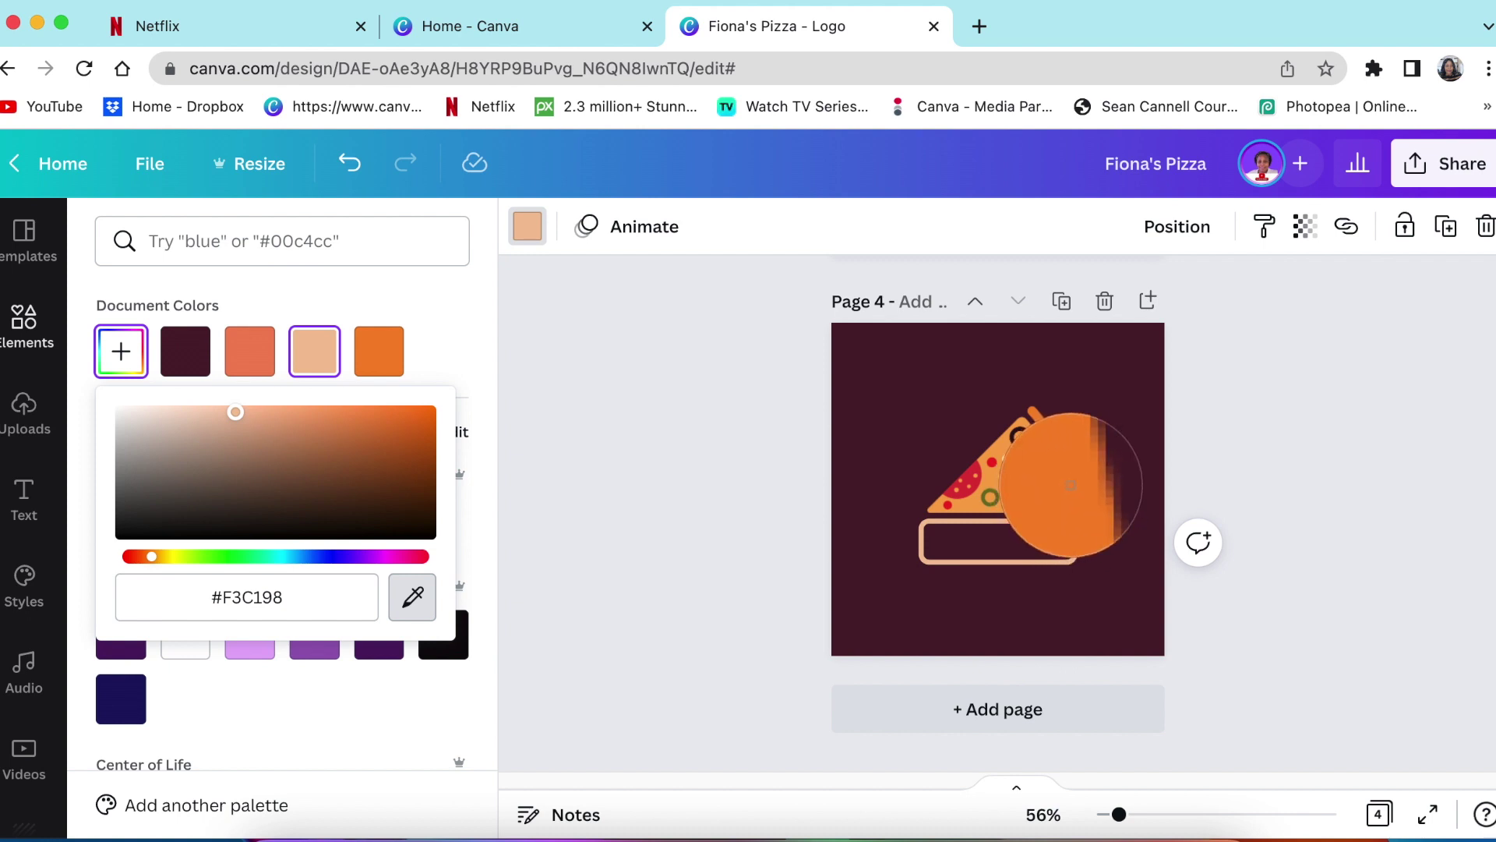
left_click(1068, 484)
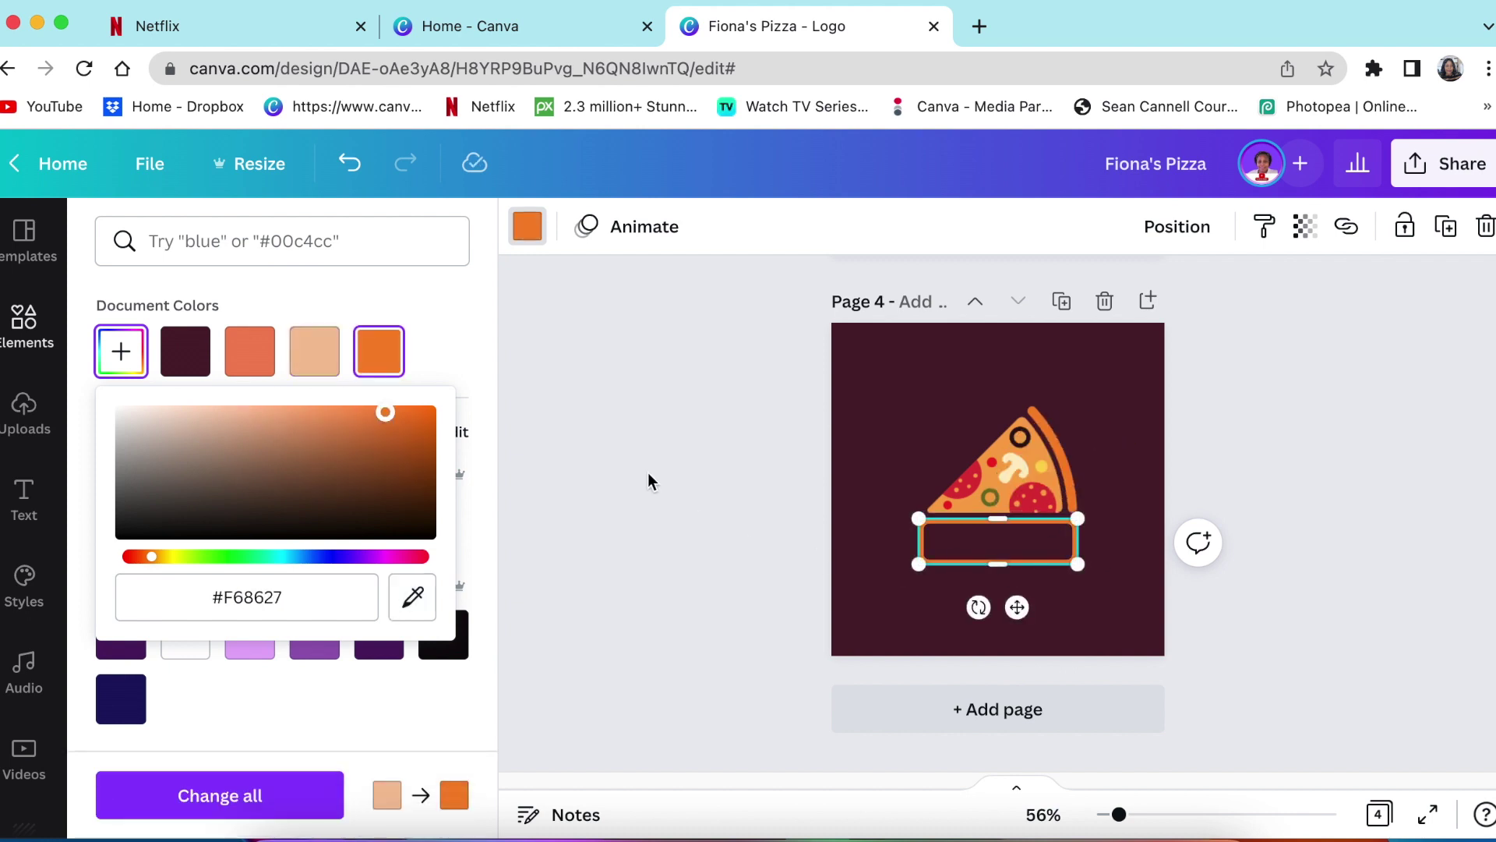
key("Escape")
left_click(1233, 624)
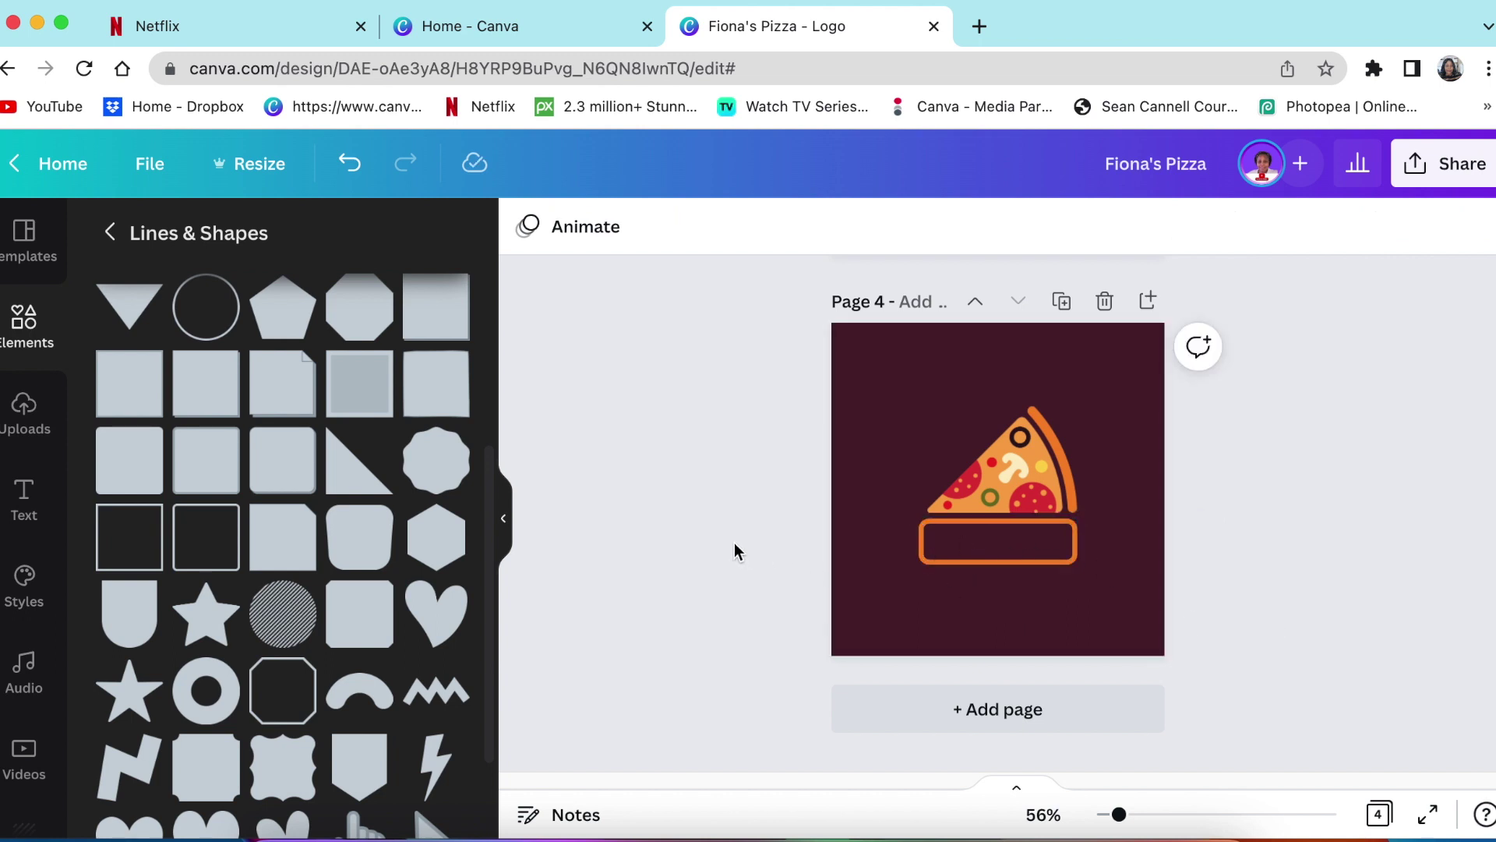
- Add a text box to page 4 reading "TASTY PIZZA"
key("t")
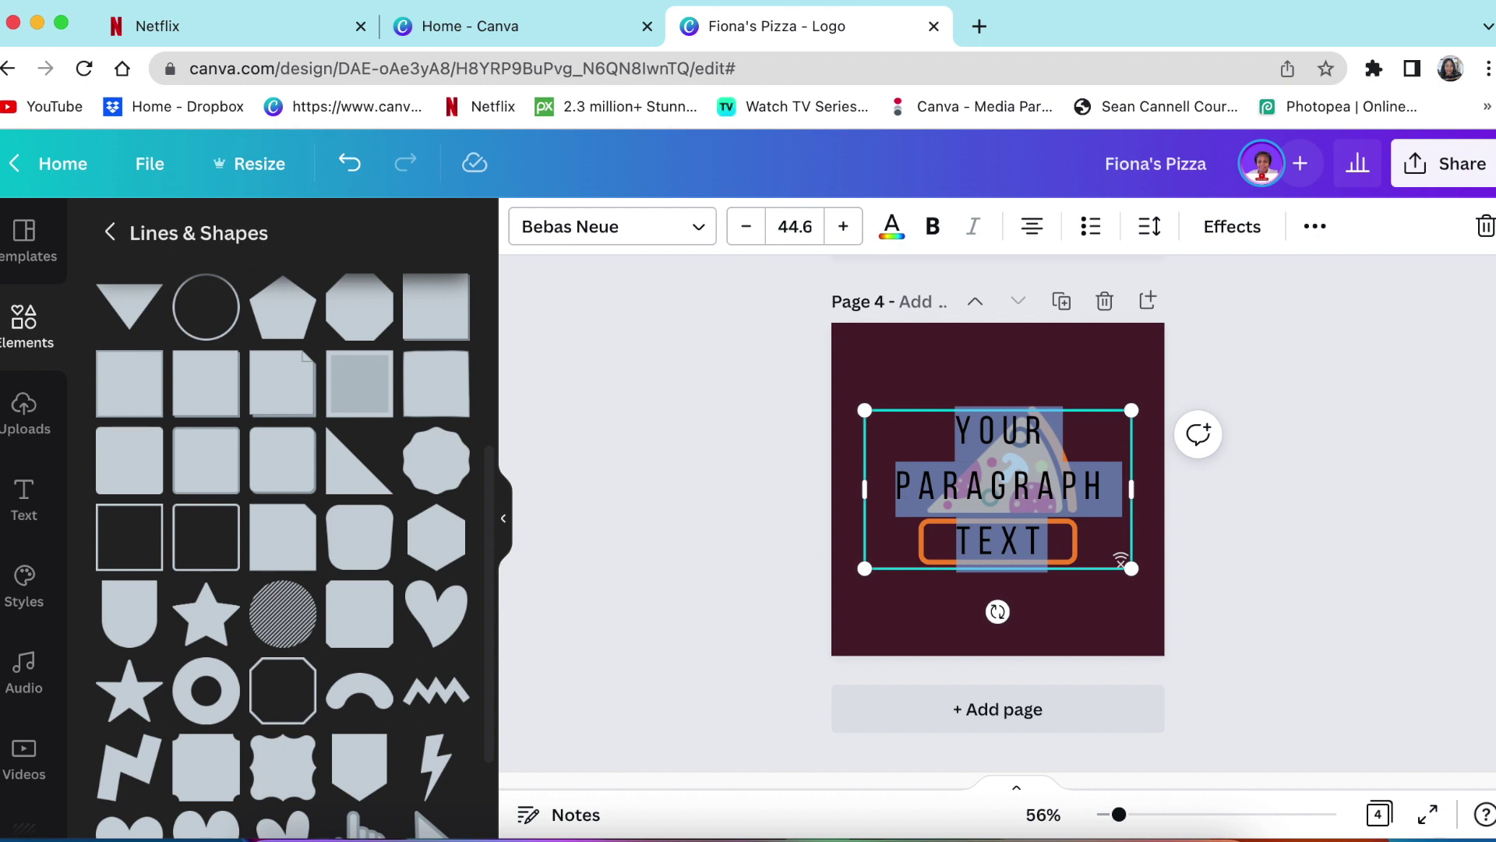
key("BackSpace")
type("TA")
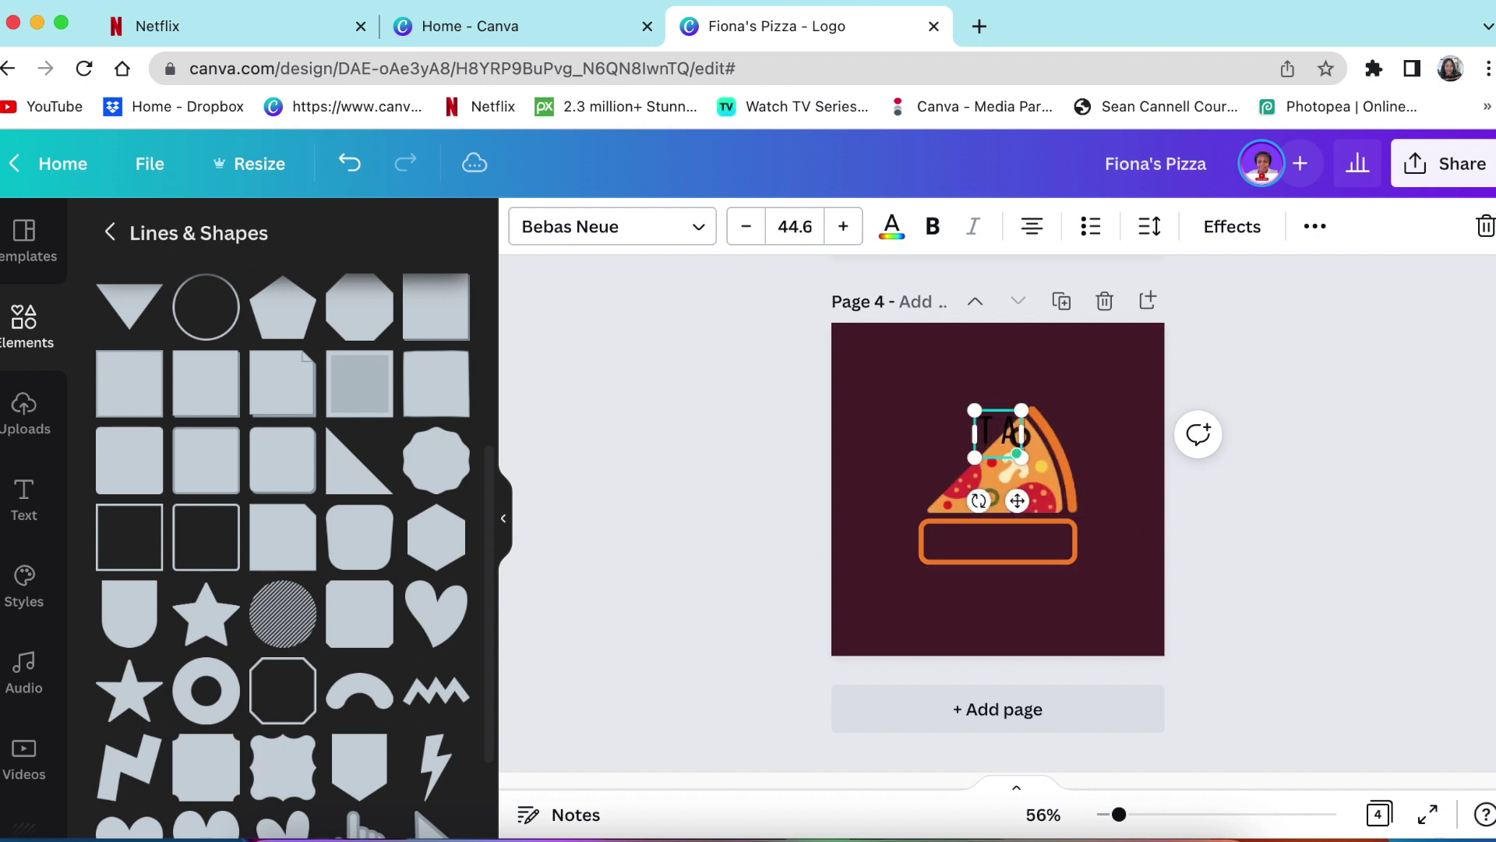
type("SY")
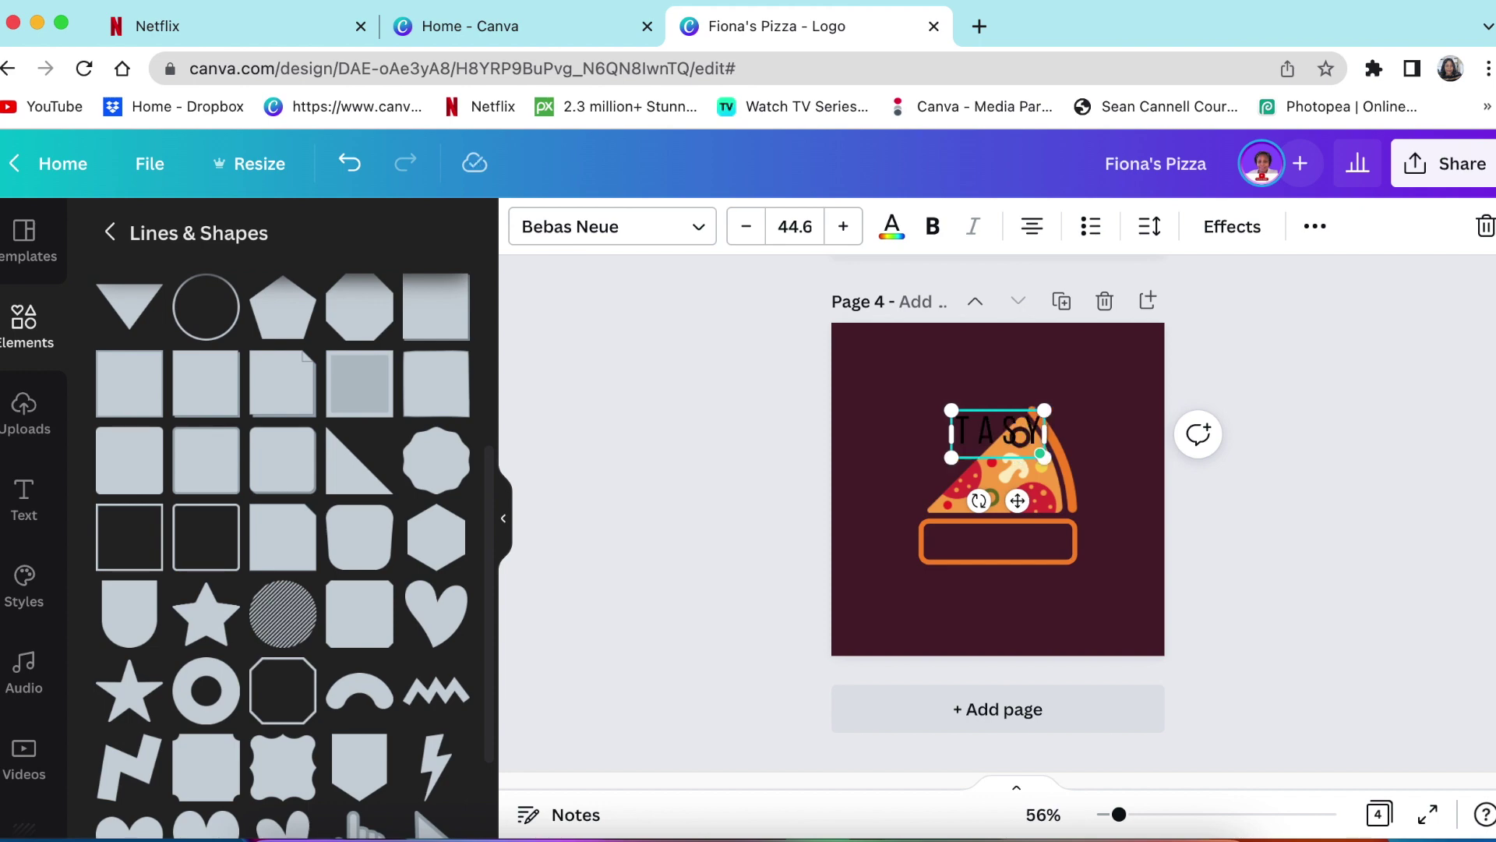
left_click(1022, 431)
type("TY PIZZA")
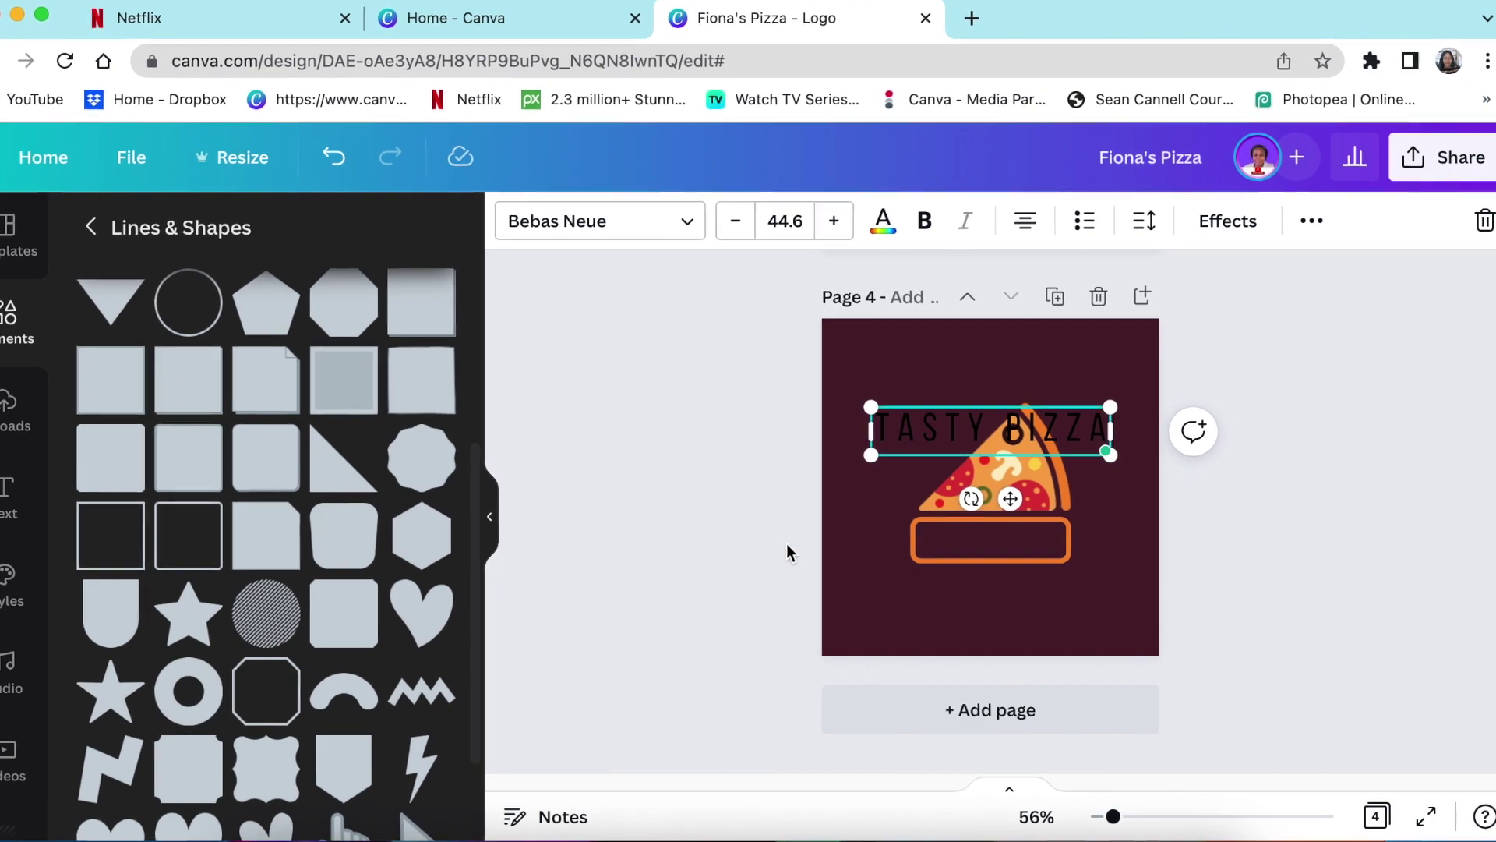
- Shrink the TASTY PIZZA text to size 28.5 and fit it inside the orange rounded frame under the slice
left_click_drag(1111, 407, 998, 429)
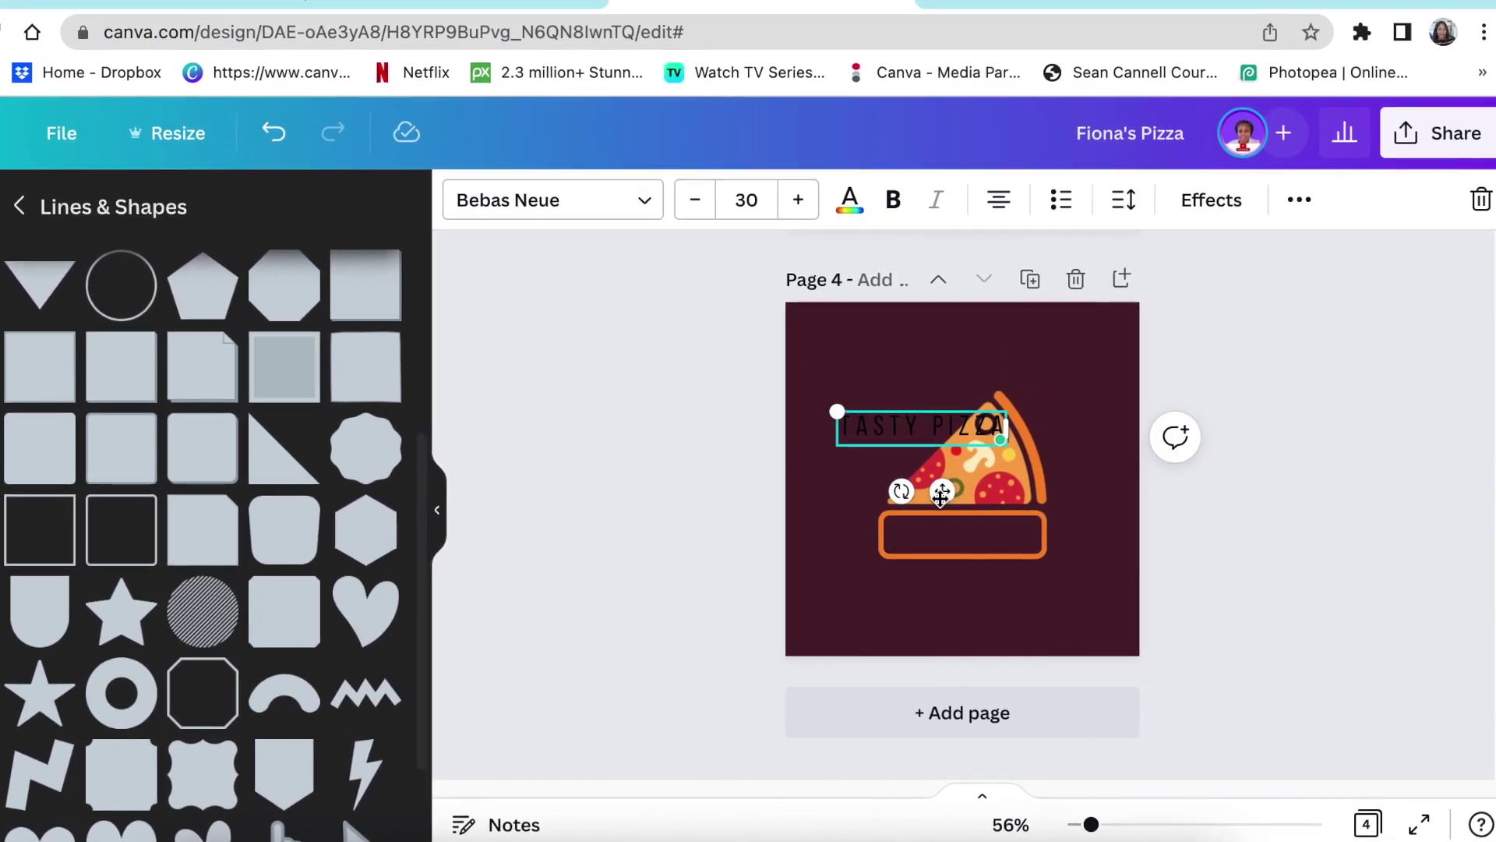
left_click_drag(940, 492, 954, 594)
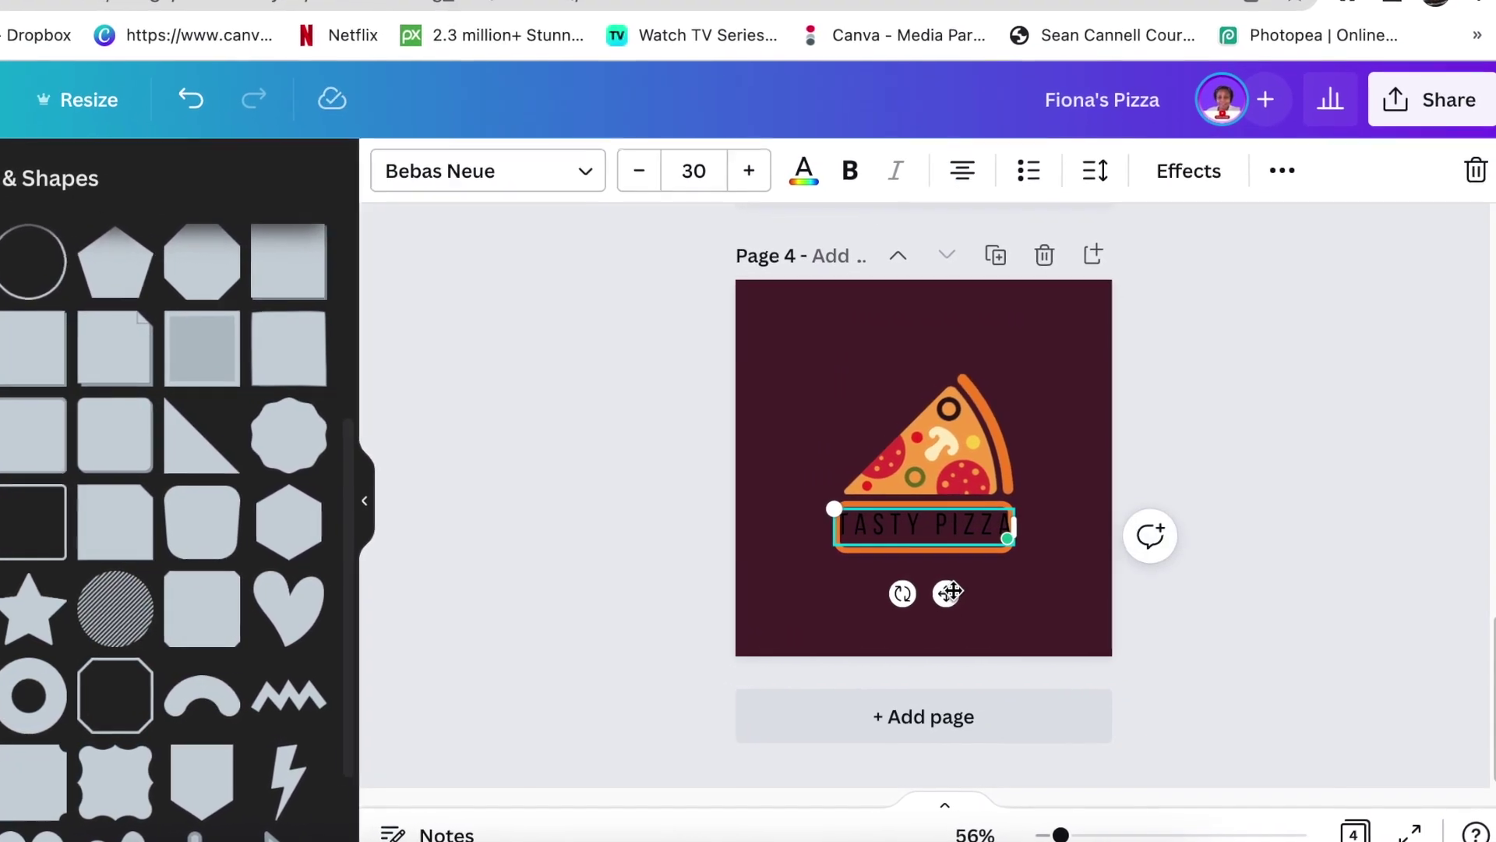
left_click_drag(811, 505, 818, 506)
left_click_drag(912, 589, 887, 550)
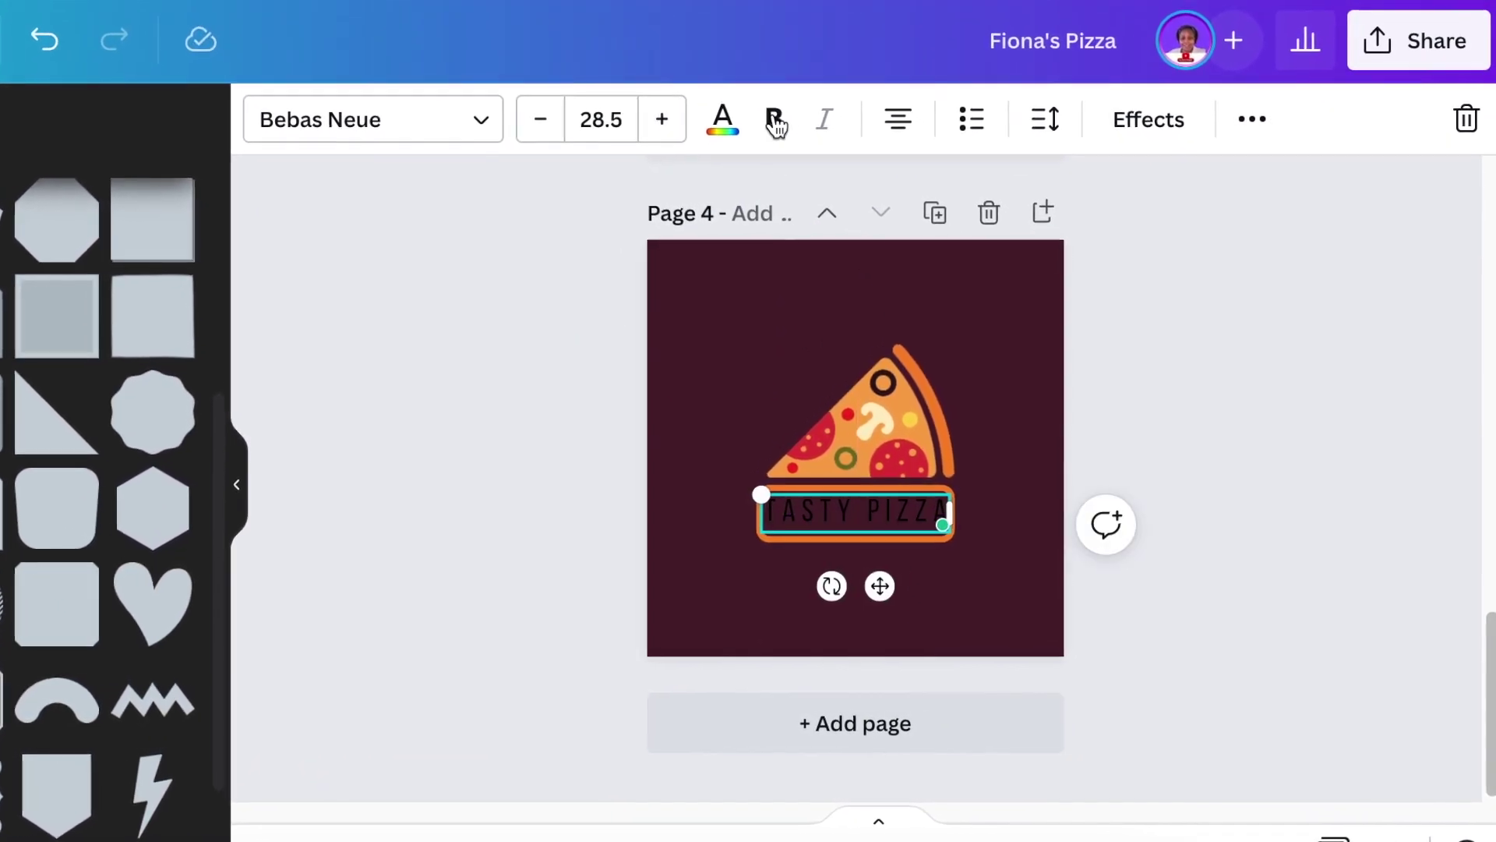
- Make the TASTY PIZZA text bold and recolour it with the document's orange to match the frame
left_click(775, 121)
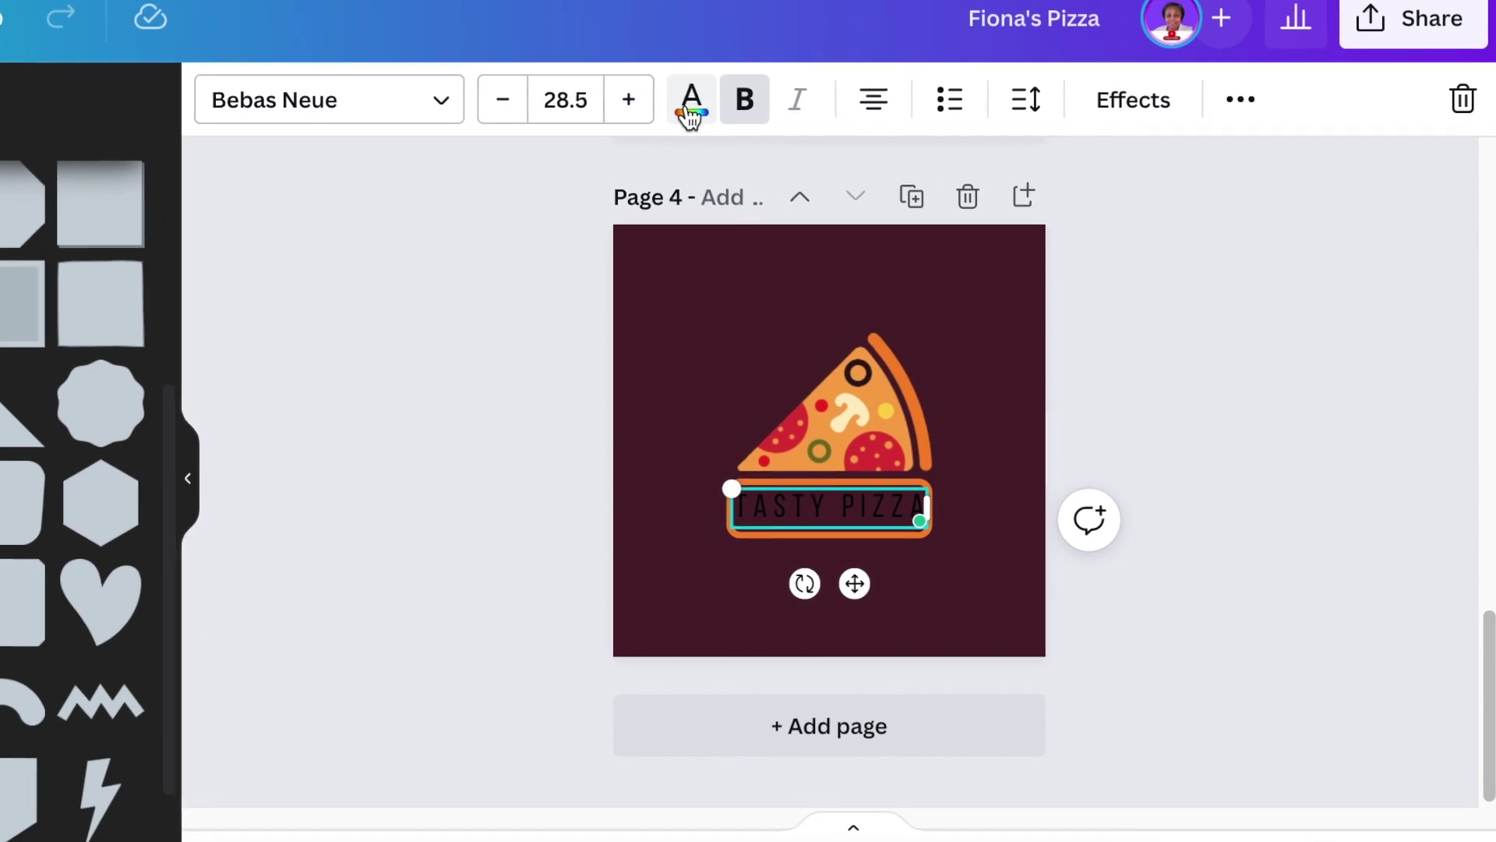
left_click(691, 109)
left_click(109, 262)
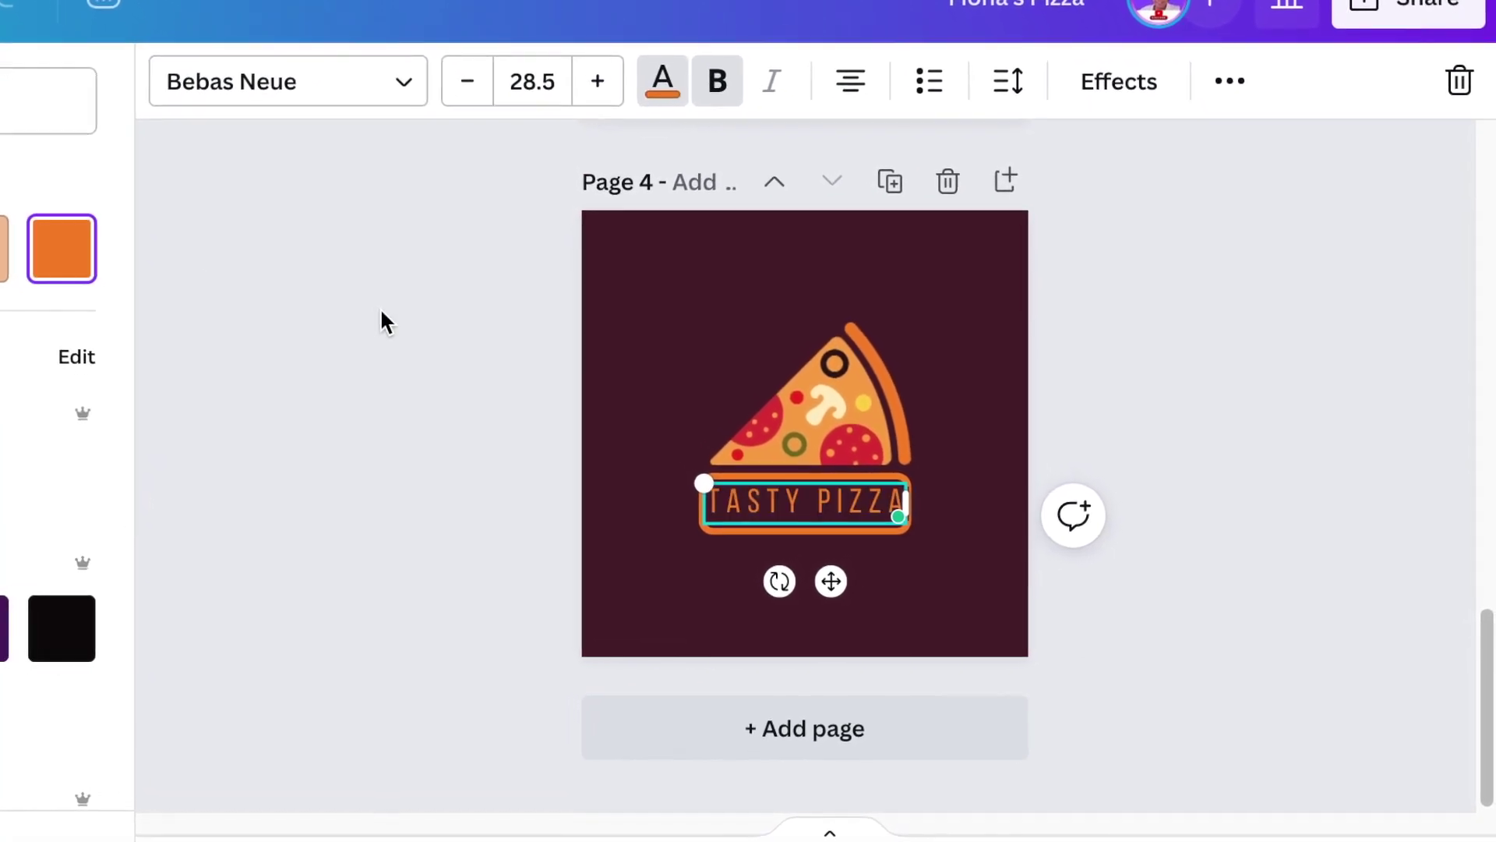
left_click(386, 322)
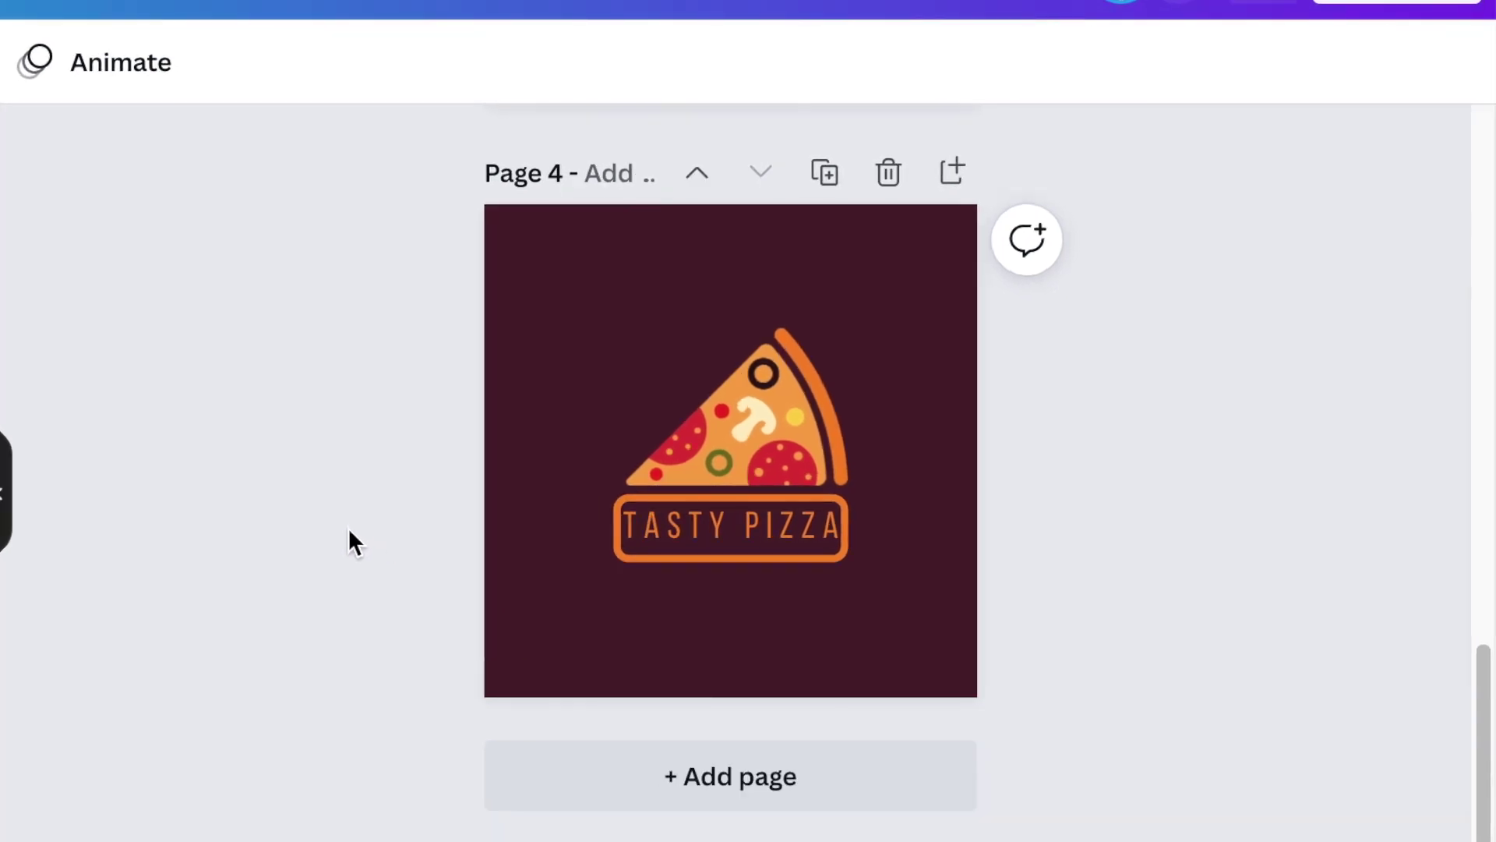
- Add a small text reading "EST. 2020" and centre it just below the orange frame
key("t")
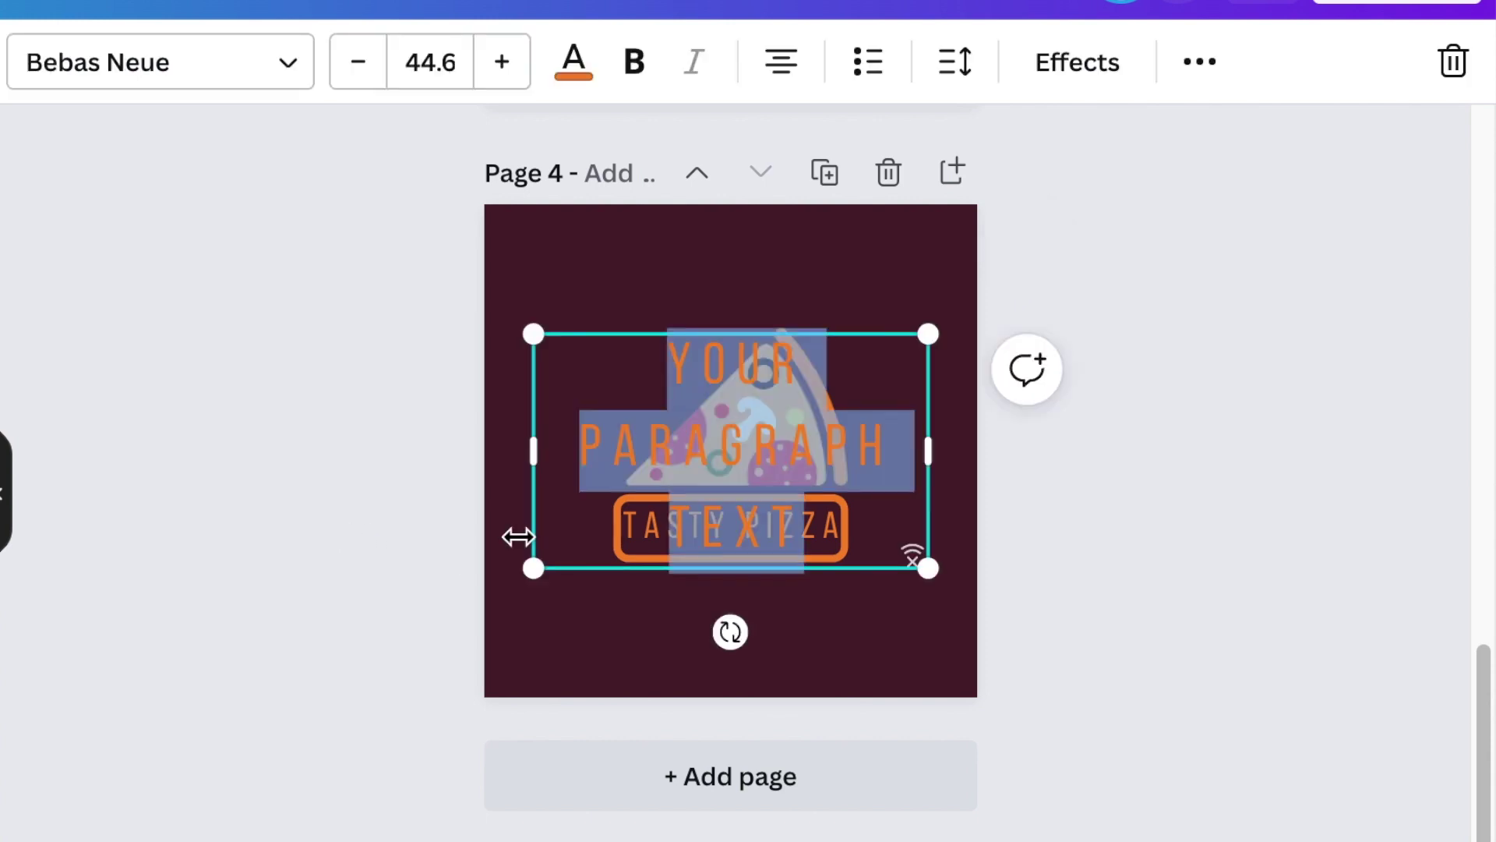
type("EST")
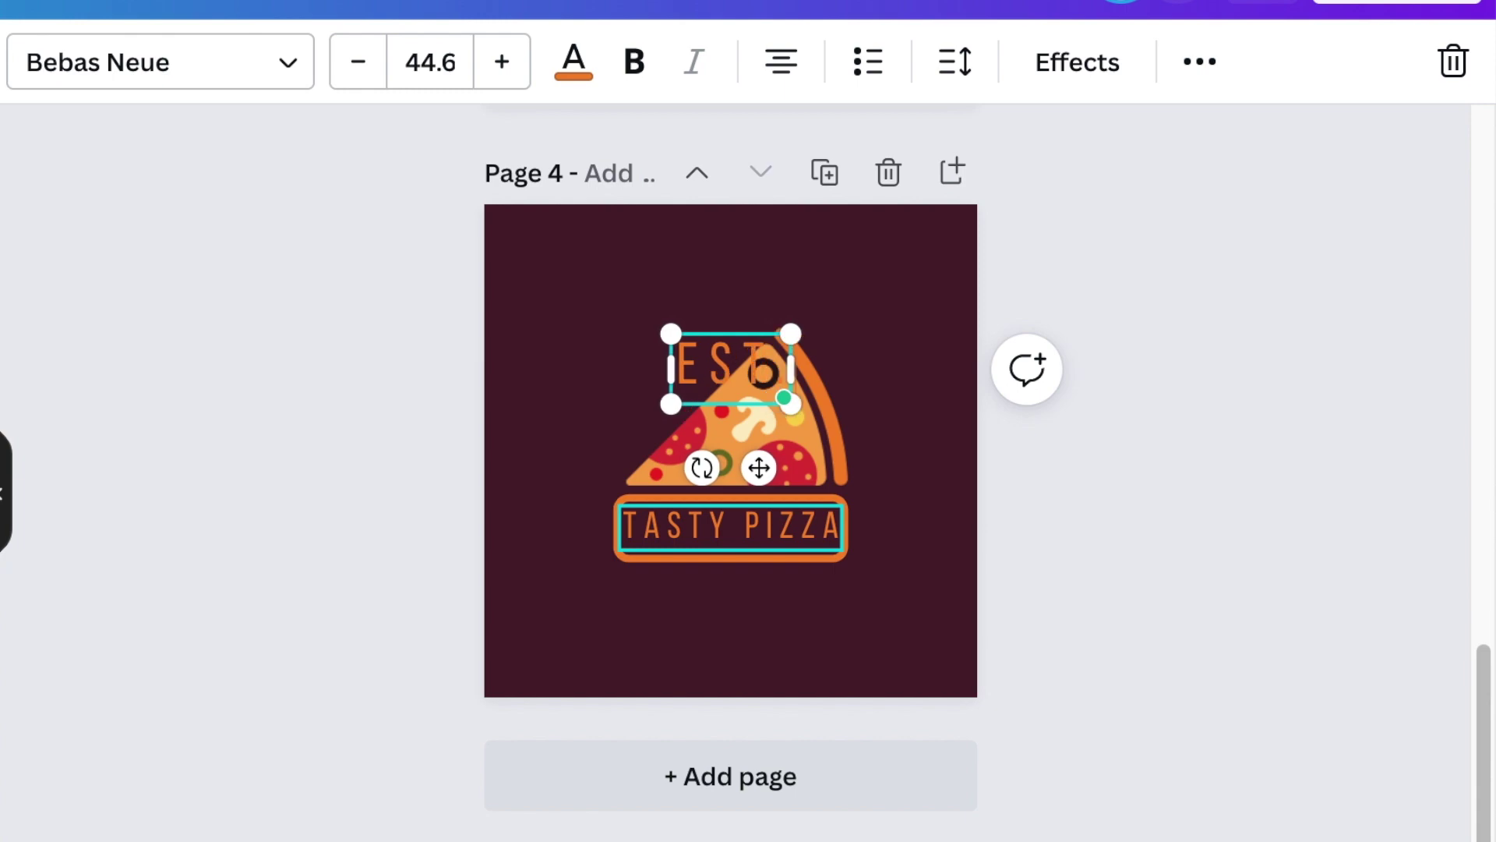
type(" . 2020")
left_click_drag(705, 421, 765, 658)
left_click(1154, 431)
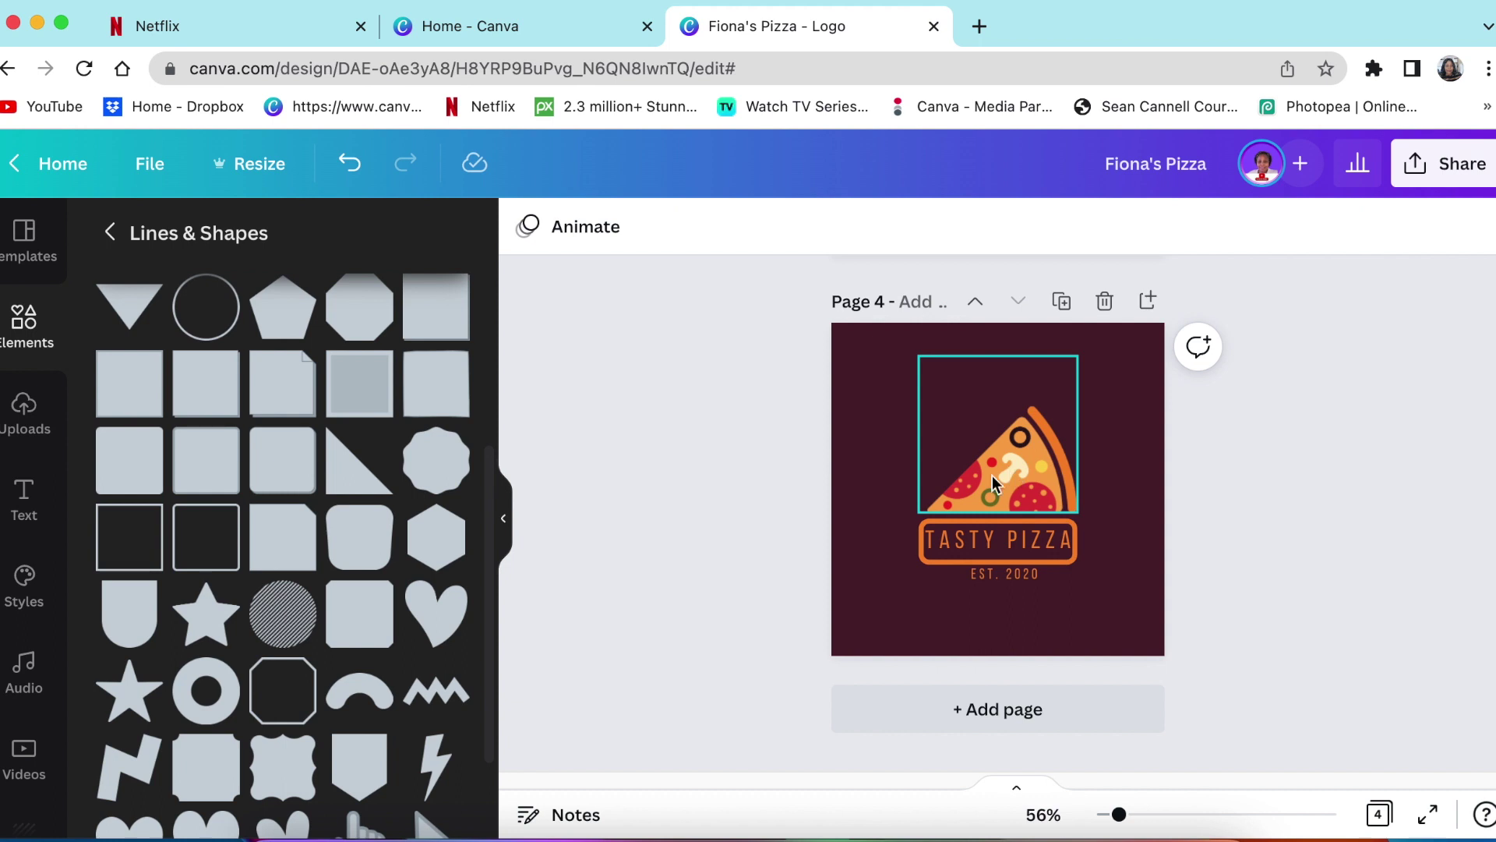
- Add a solid circle shape and recolour it dark maroon to match the page background
scroll(254, 439, "up", 5)
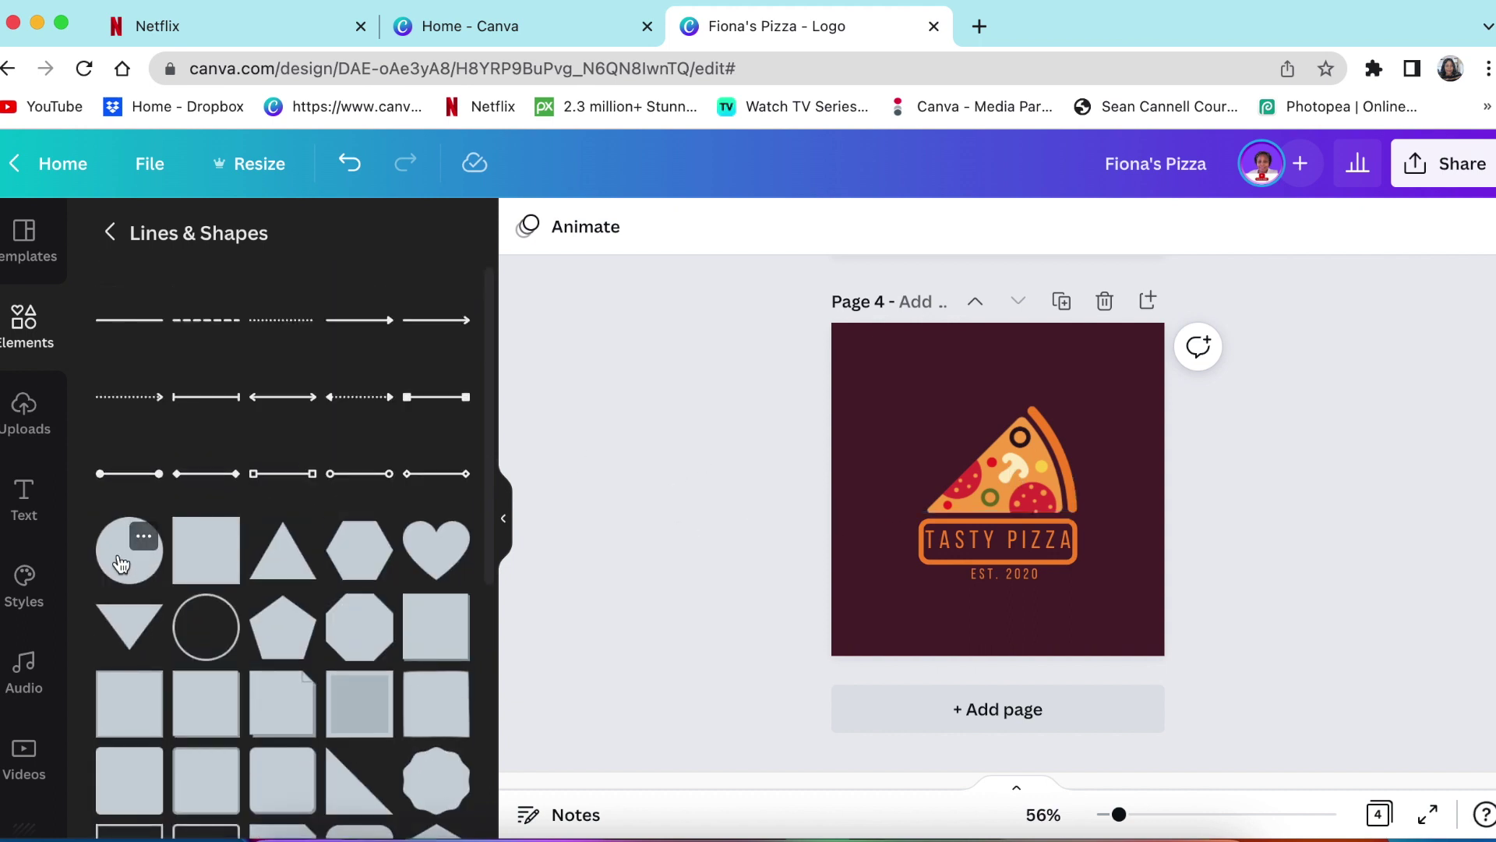
left_click(121, 564)
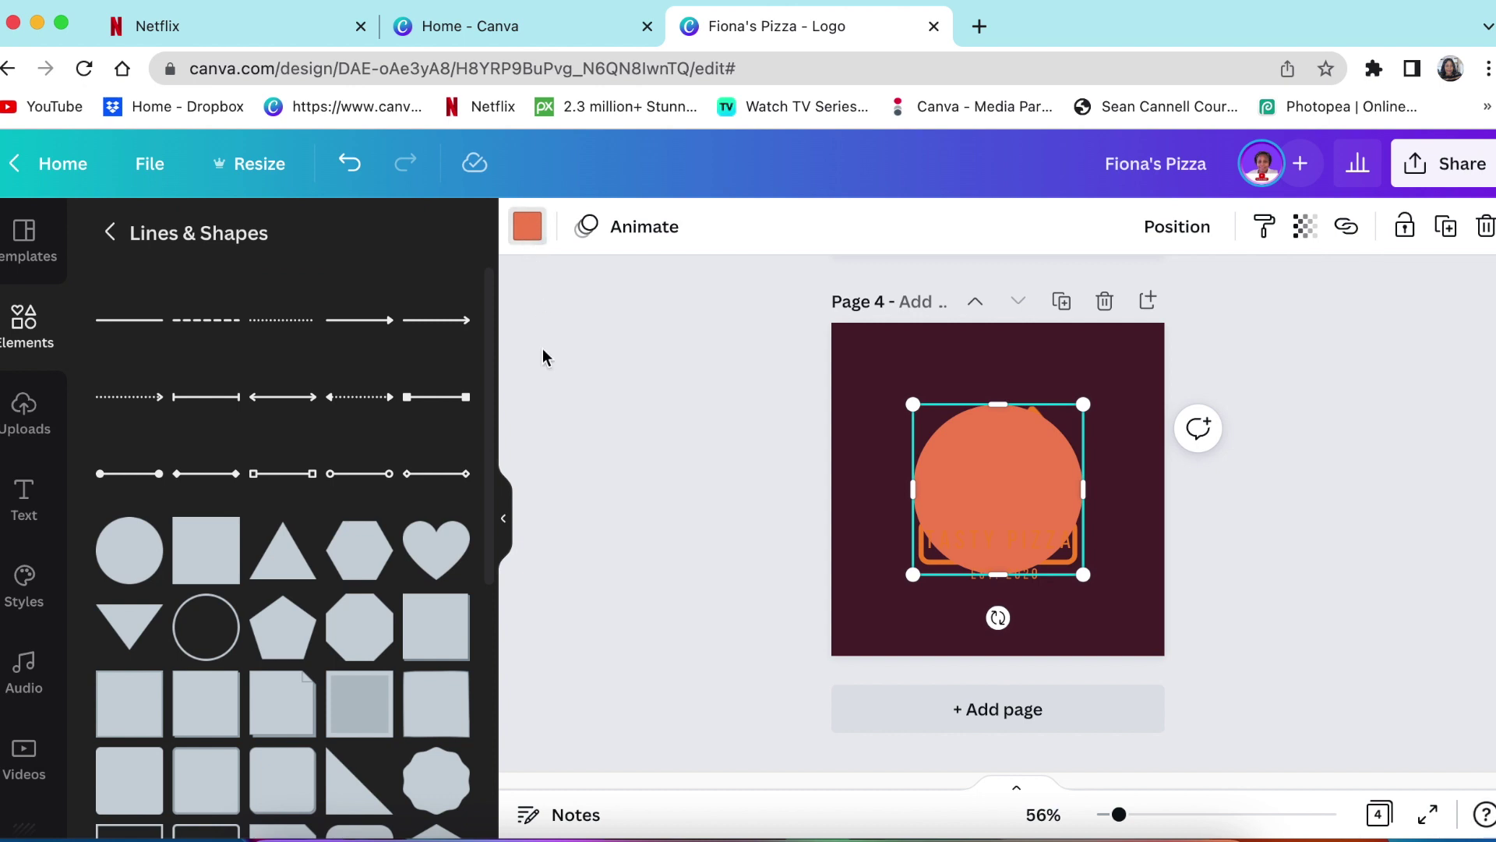
left_click(528, 226)
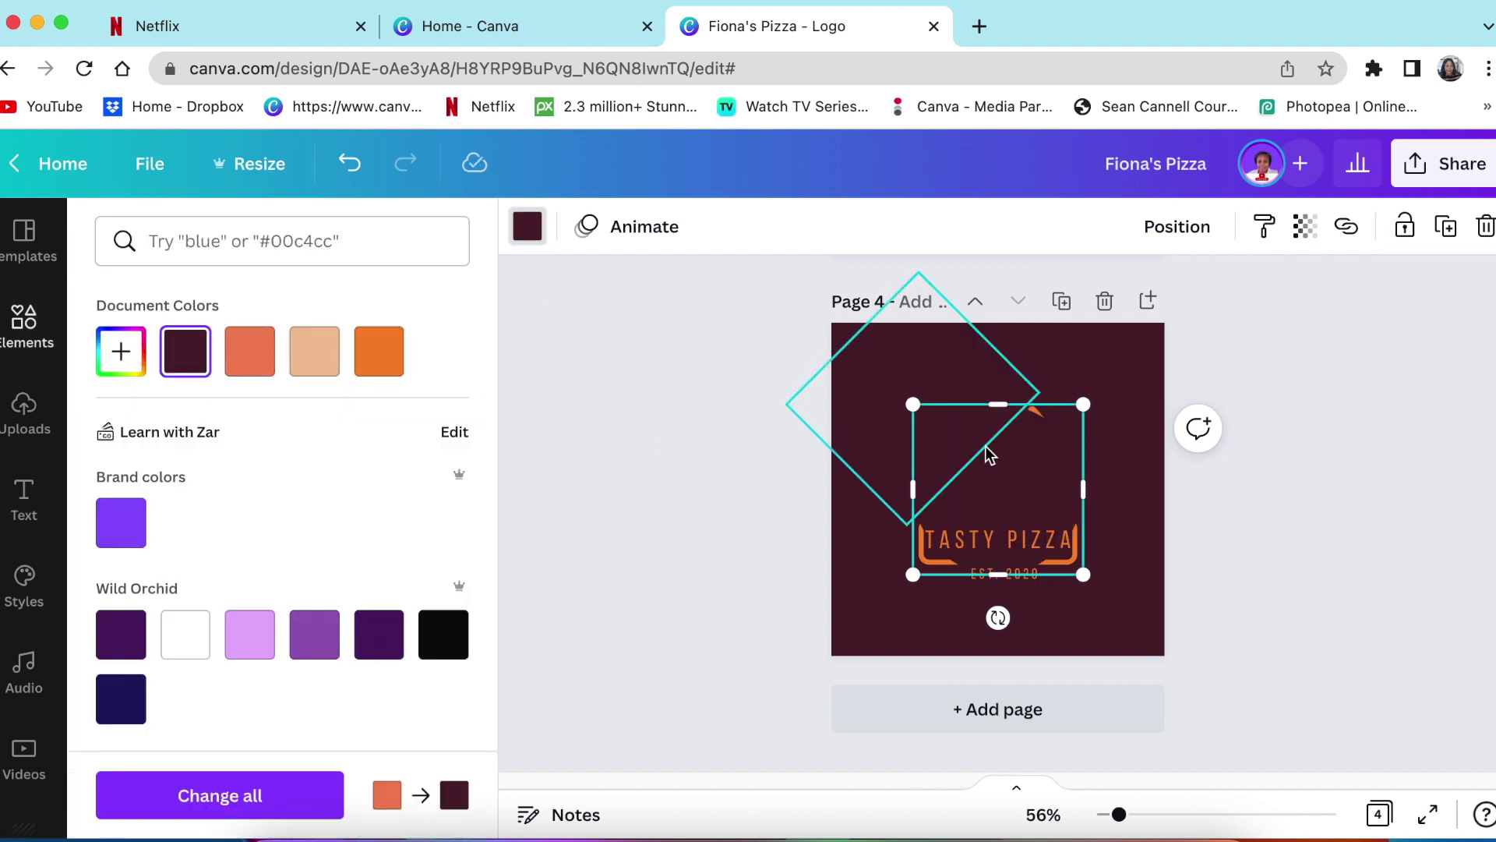
- Shrink the maroon circle to a small dot and place it over the pizza slice's lower-left edge as a bite mark
left_click_drag(1085, 404, 900, 484)
left_click_drag(951, 617, 934, 547)
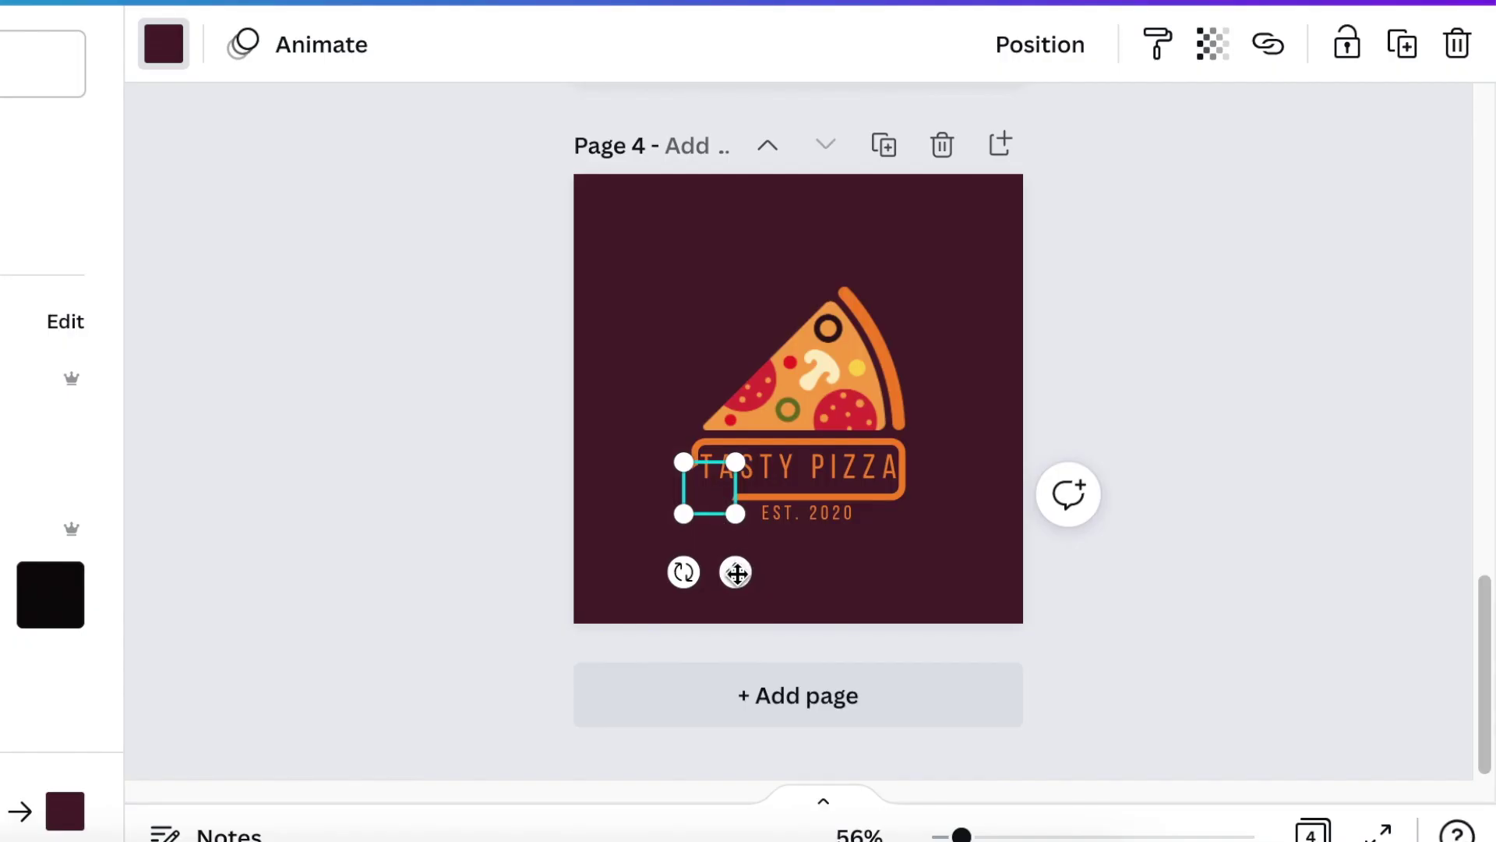
left_click_drag(712, 477, 733, 480)
left_click_drag(737, 374, 712, 391)
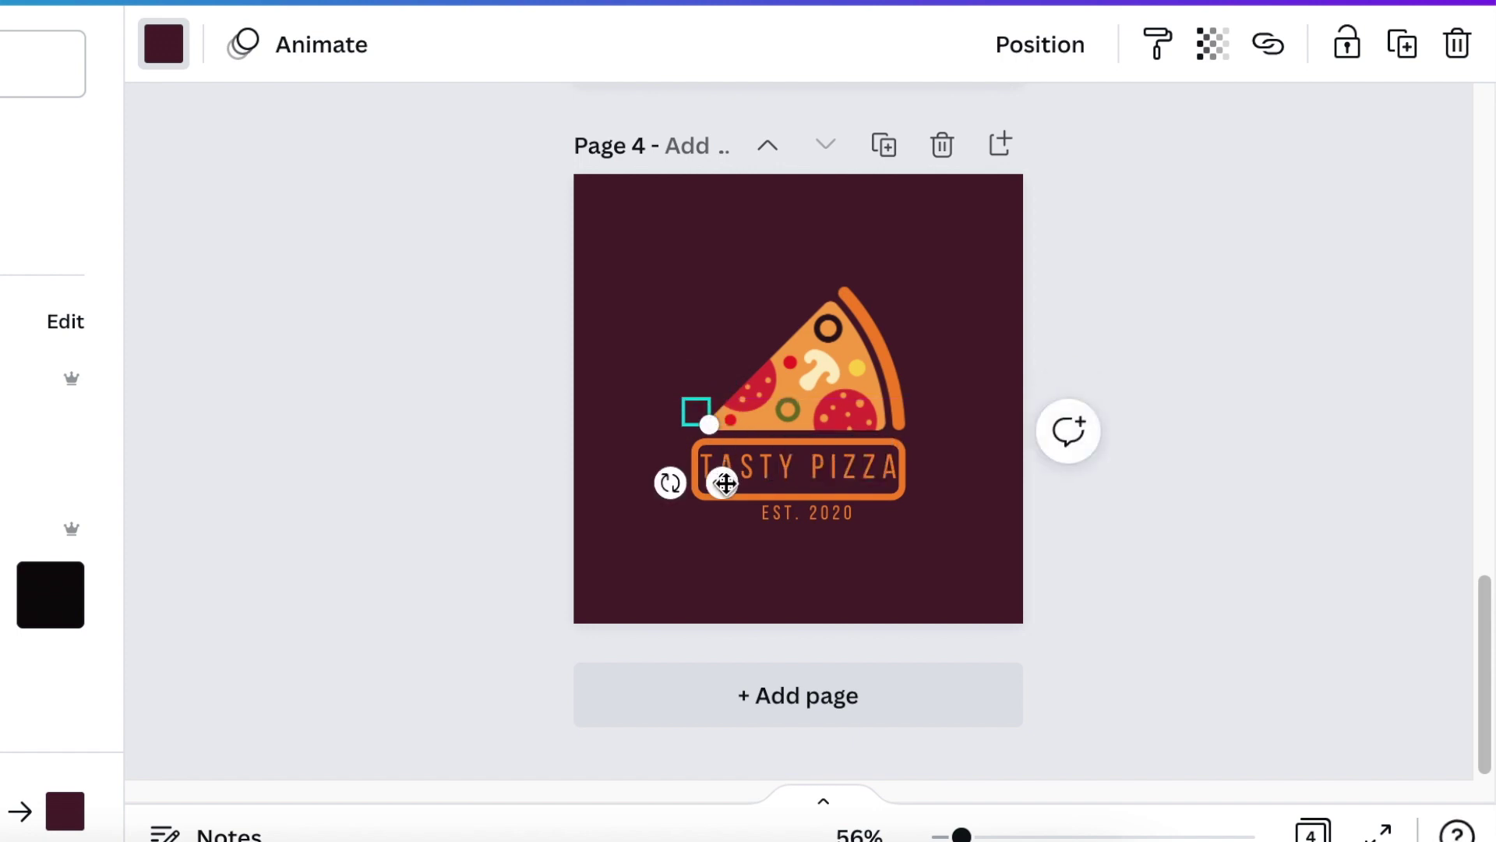
left_click_drag(729, 483, 751, 475)
left_click(471, 421)
- Nudge the maroon circle down to the slice's lower-left corner so that it cuts off the pointed tip
left_click(726, 407)
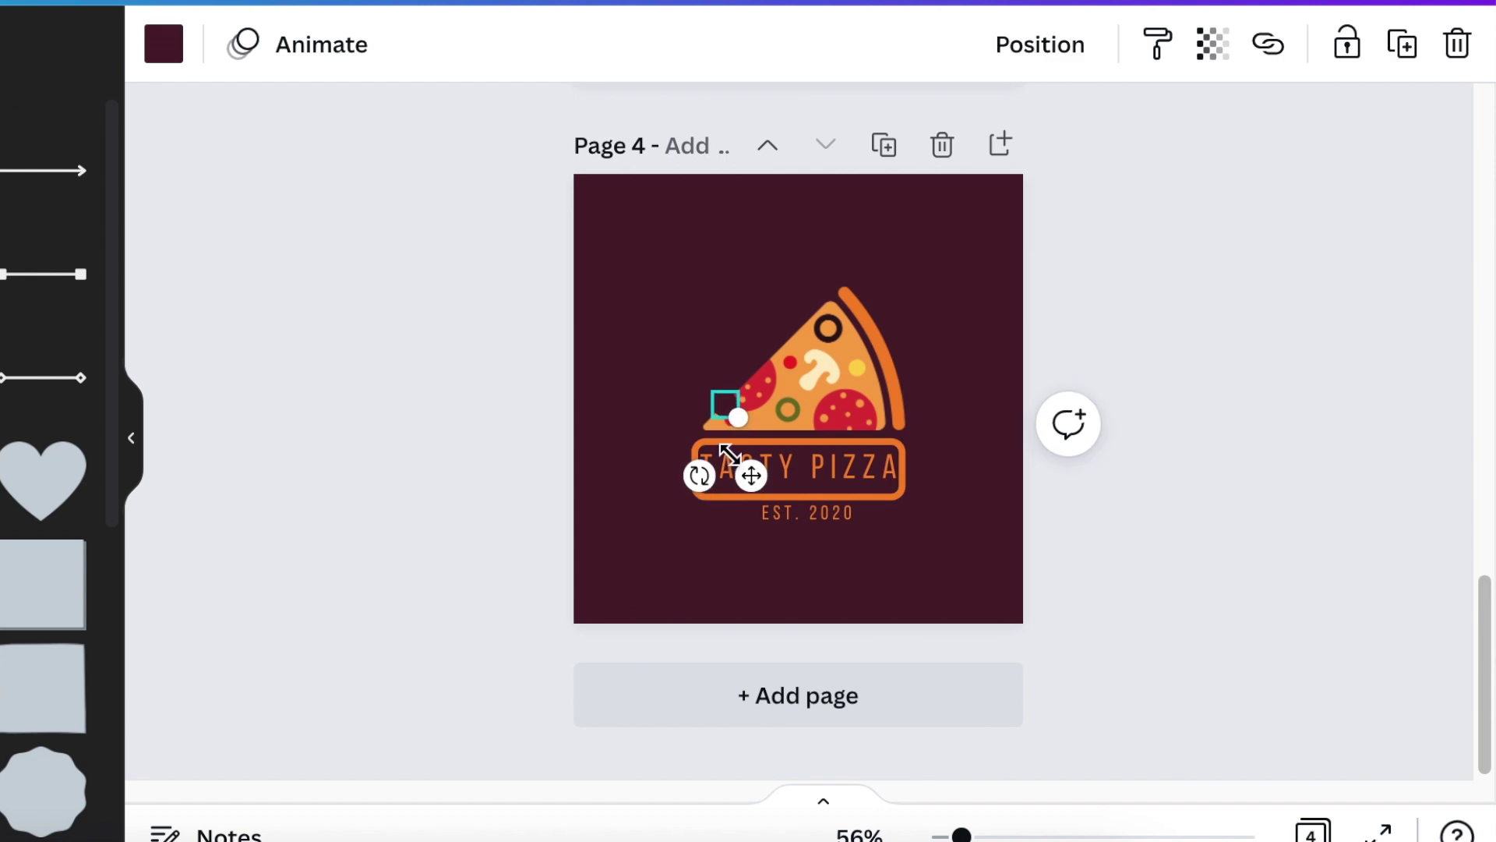
left_click_drag(751, 475, 742, 490)
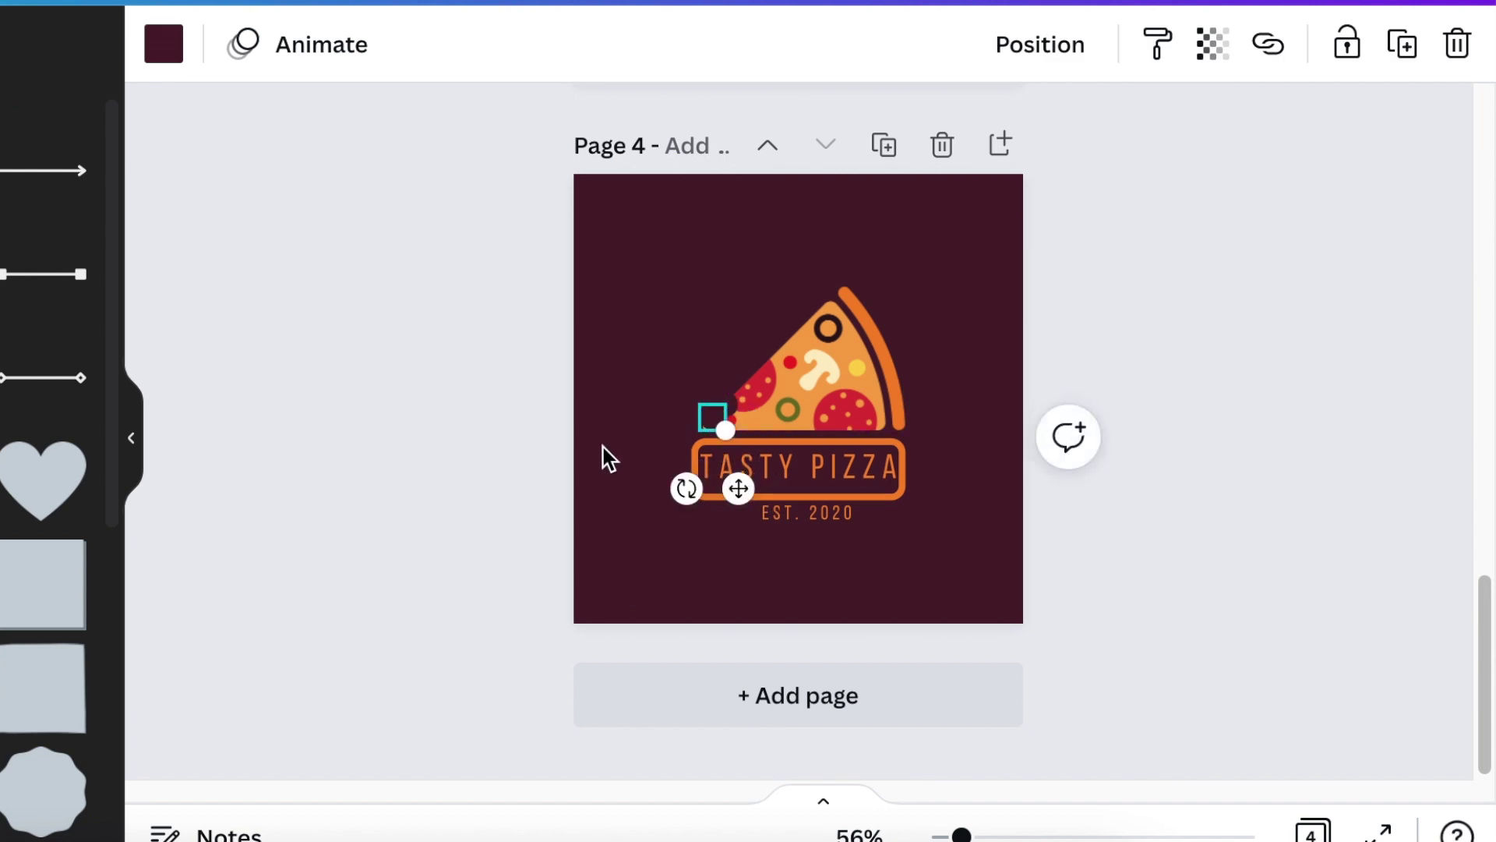
left_click(459, 414)
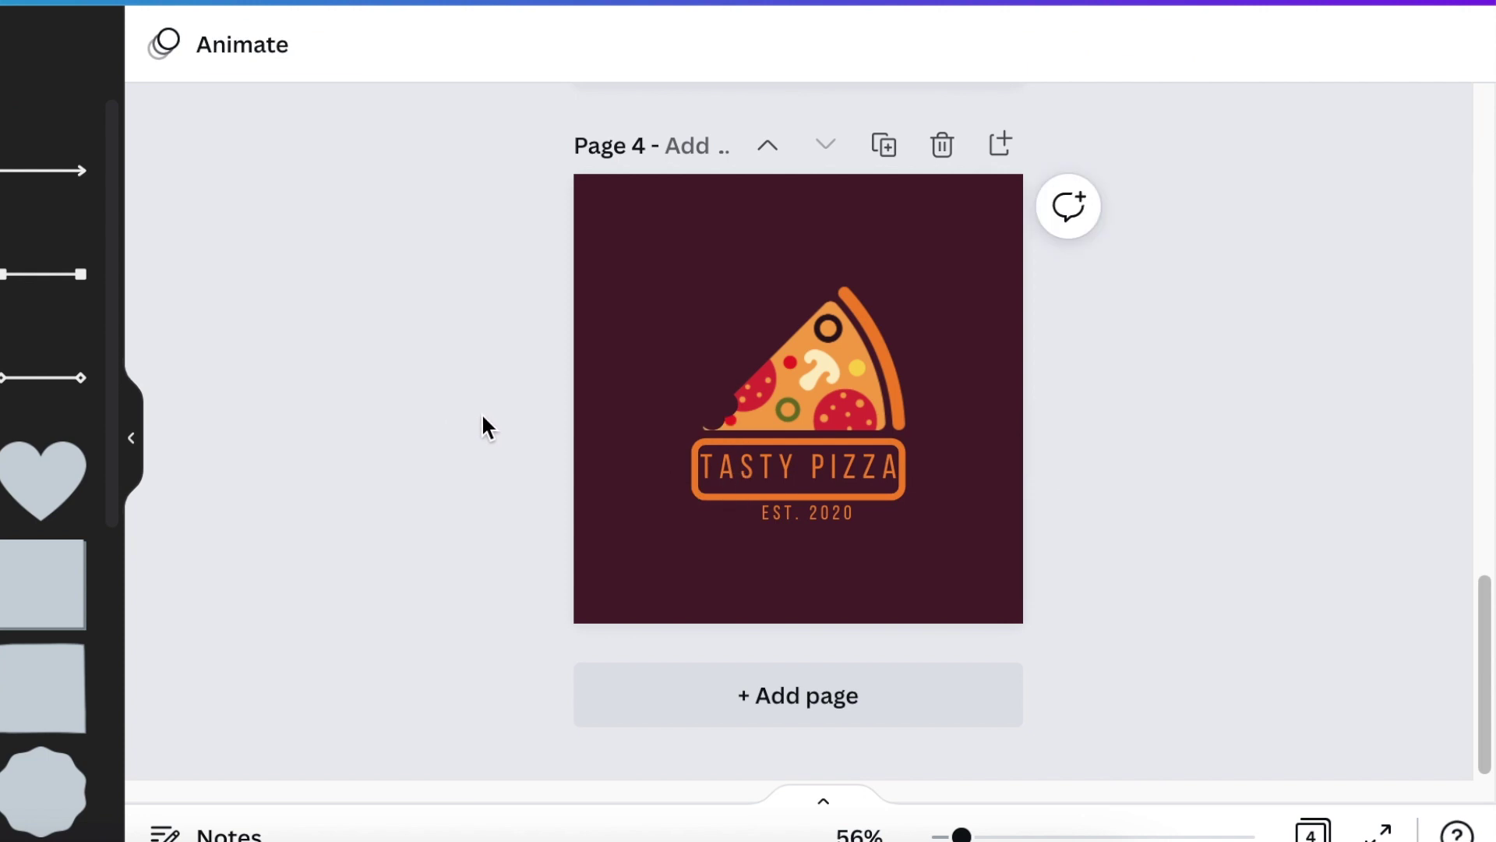
left_click(711, 421)
left_click_drag(742, 489, 736, 499)
left_click(421, 458)
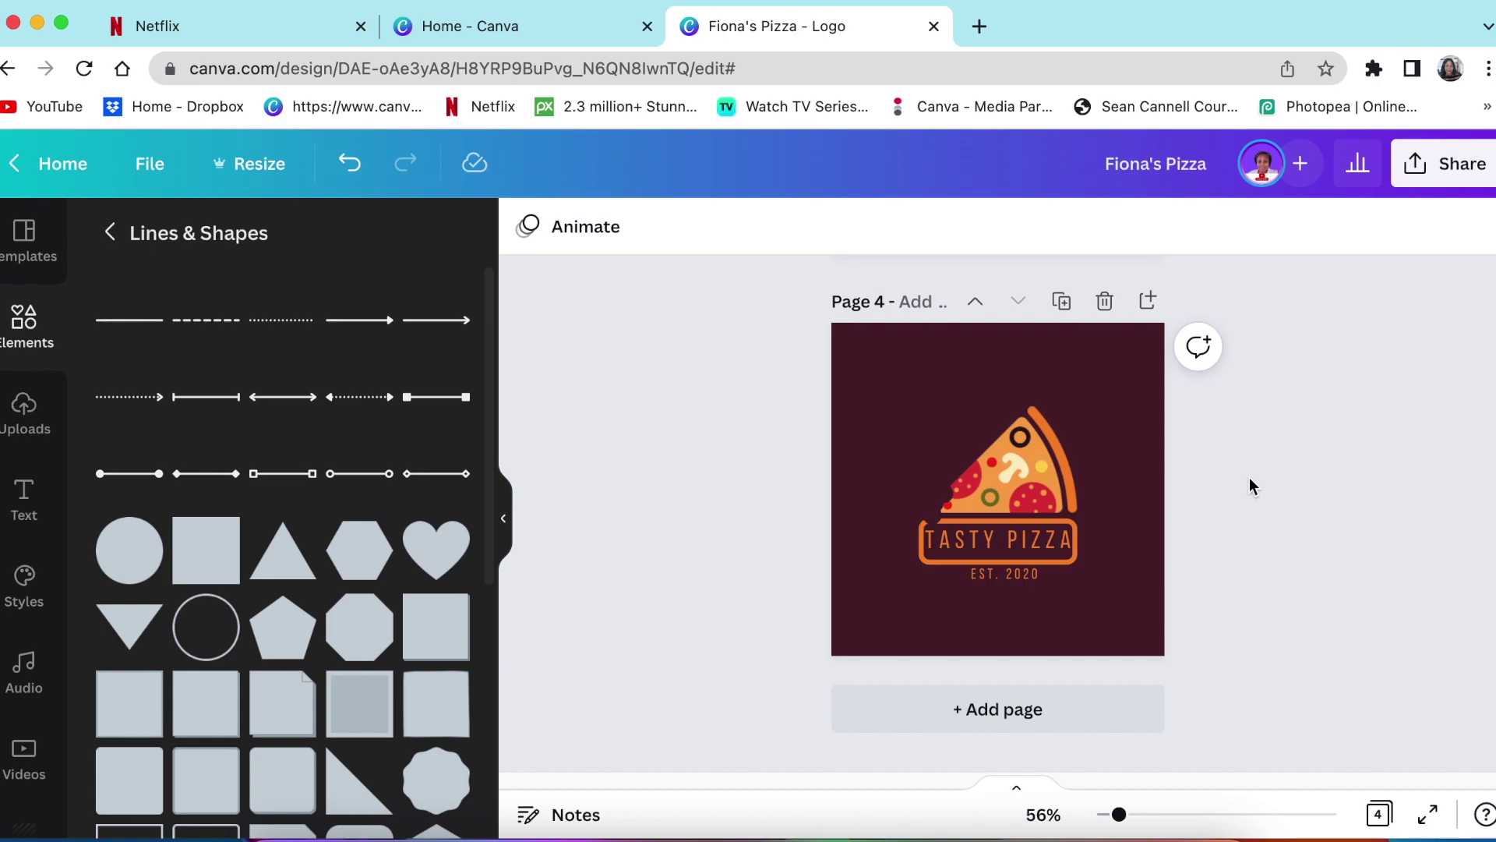
- Review the logo designs on pages 1 to 4, comparing the finished slice logo with the white masking shapes on page 4
scroll(1248, 483, "up", 10)
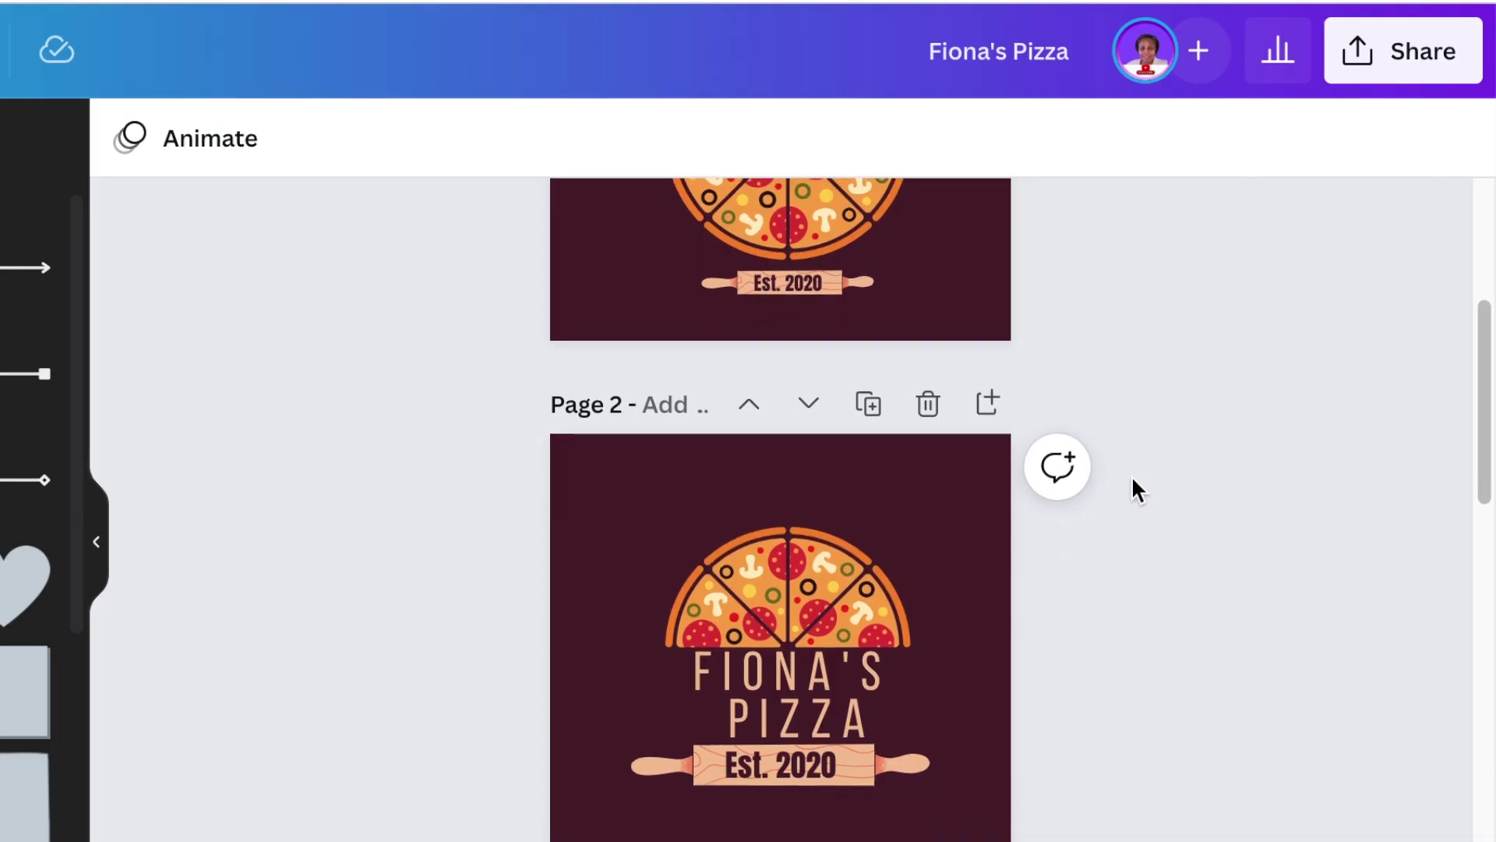
scroll(1252, 478, "down", 2)
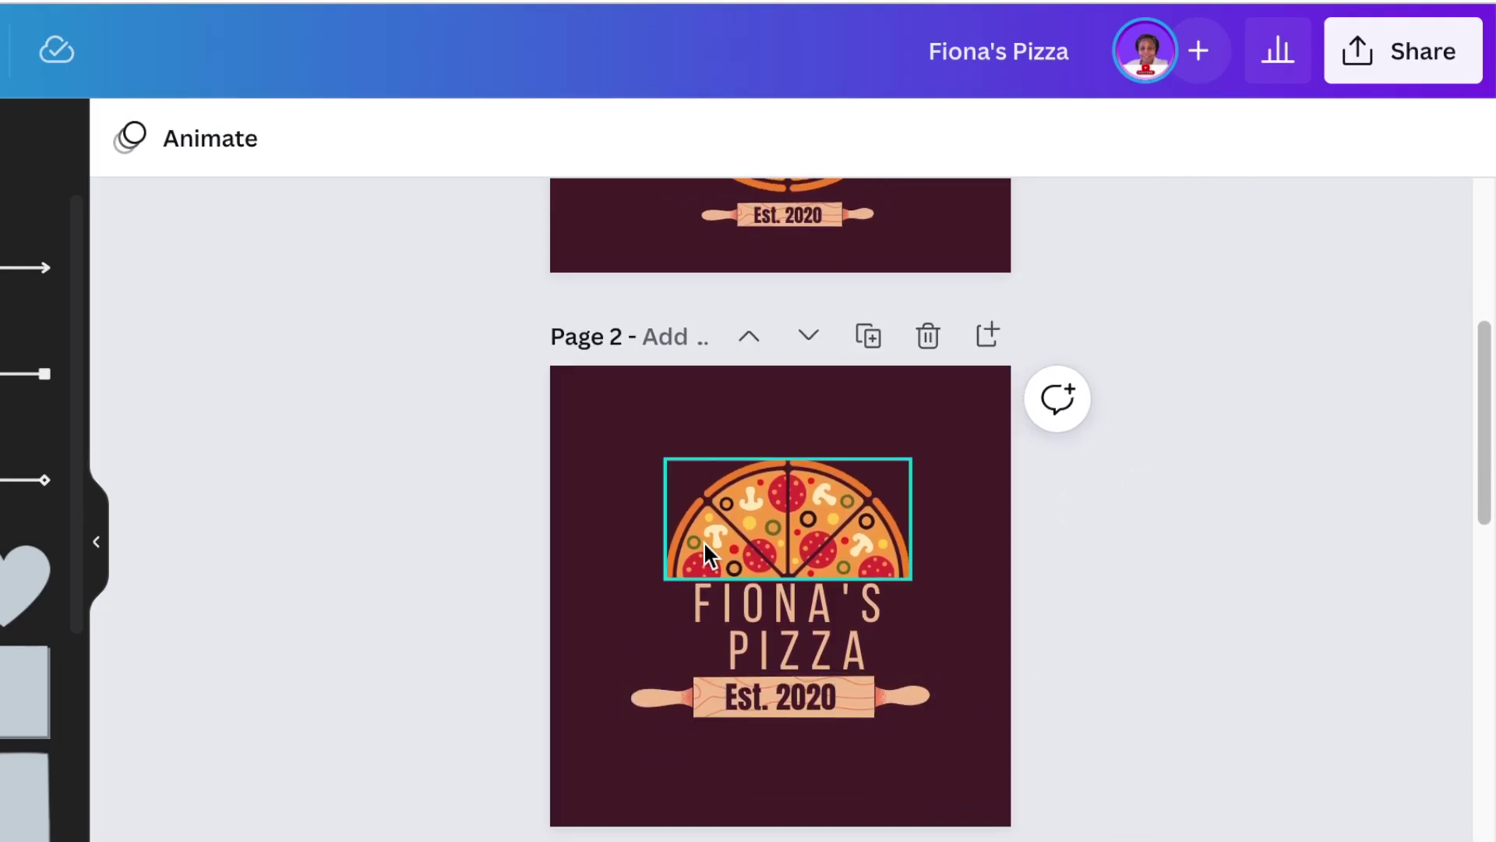
left_click(887, 710)
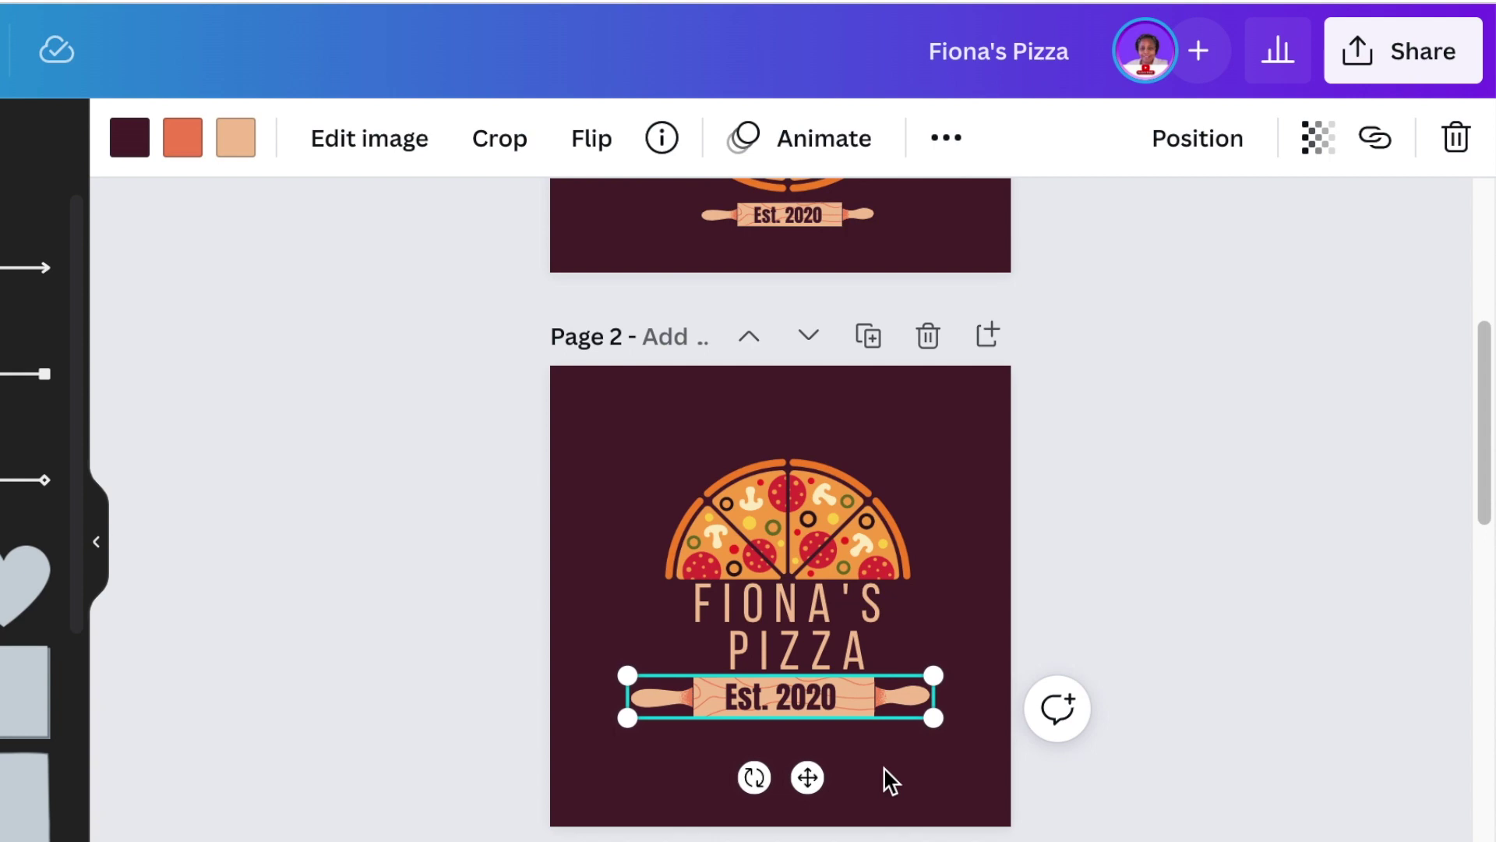
scroll(860, 733, "up", 3)
scroll(864, 712, "up", 4)
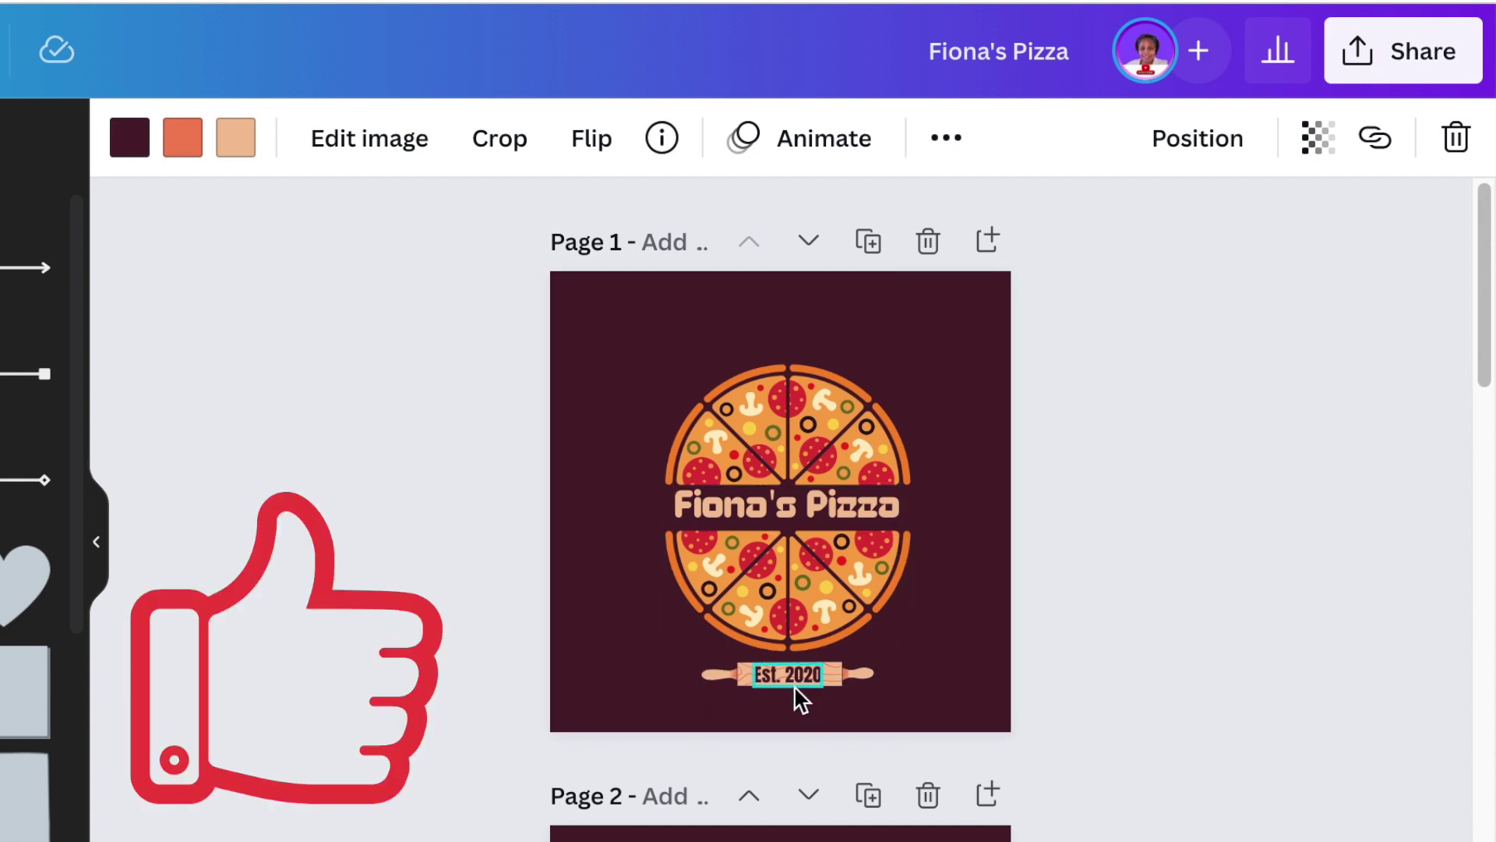
scroll(820, 719, "down", 4)
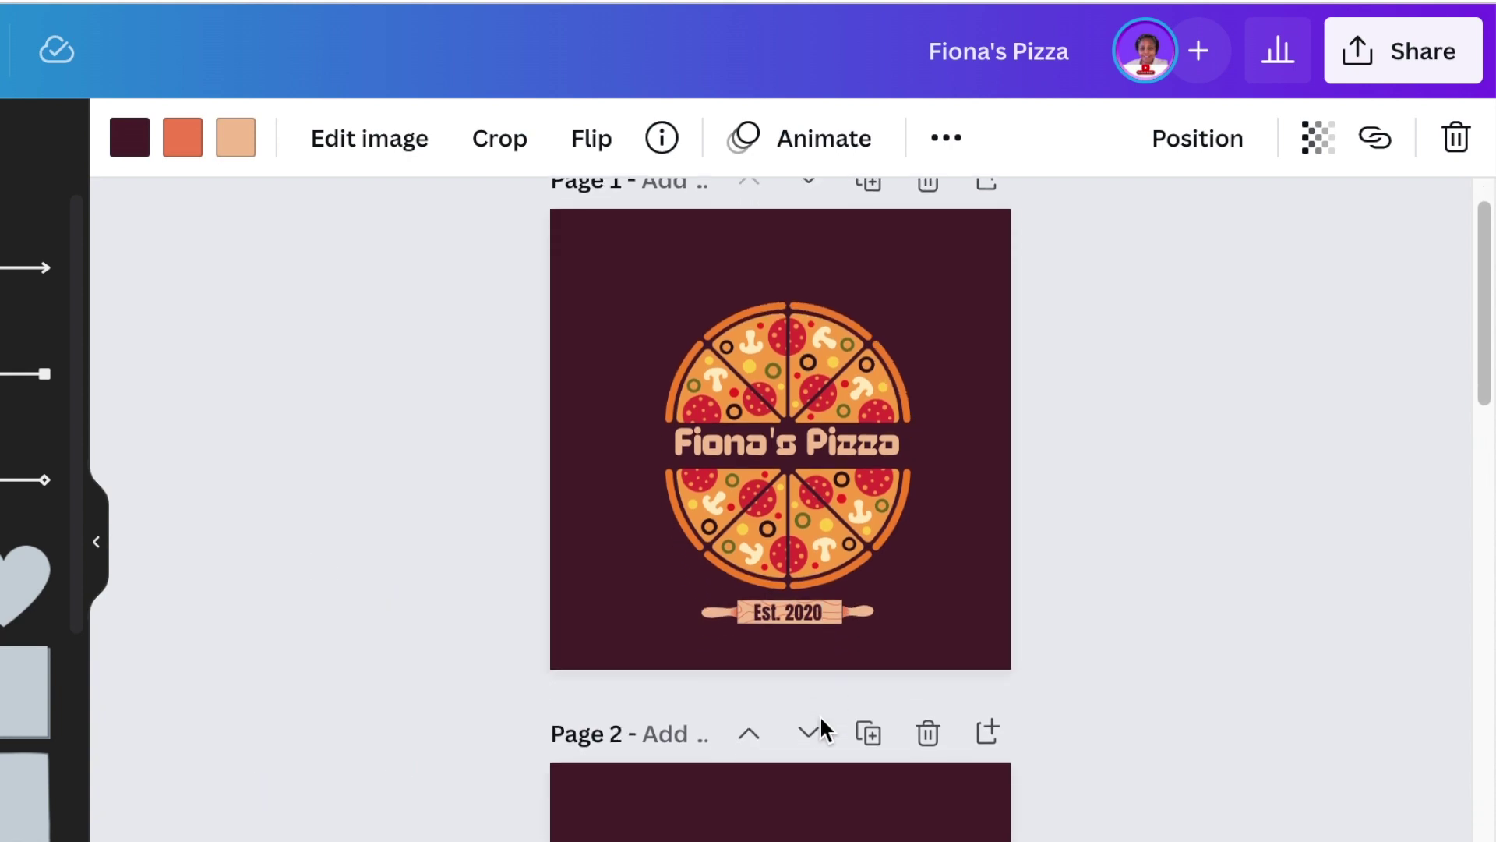
scroll(817, 713, "down", 10)
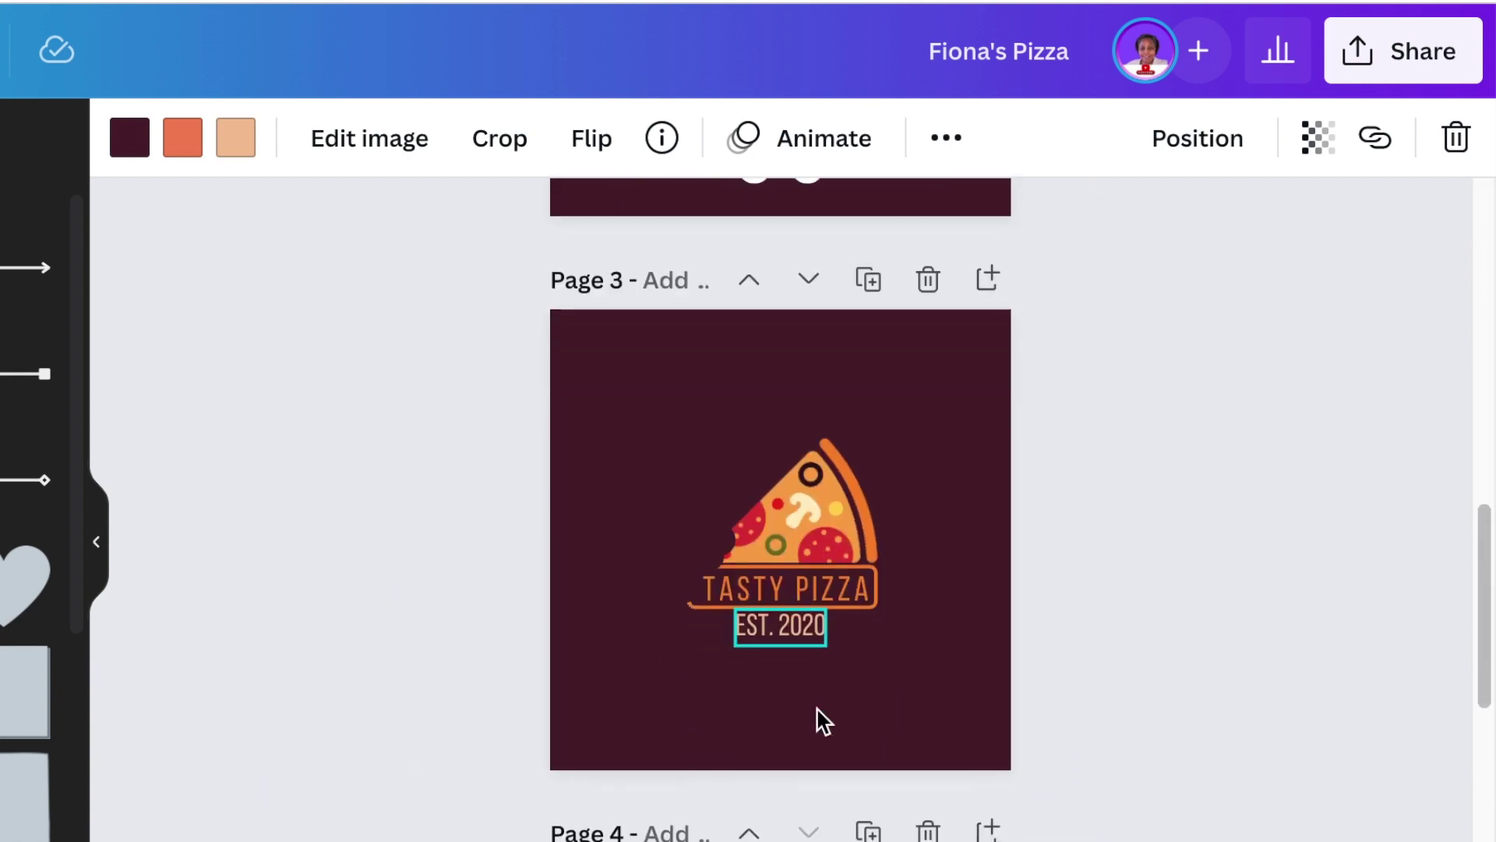
scroll(819, 719, "down", 5)
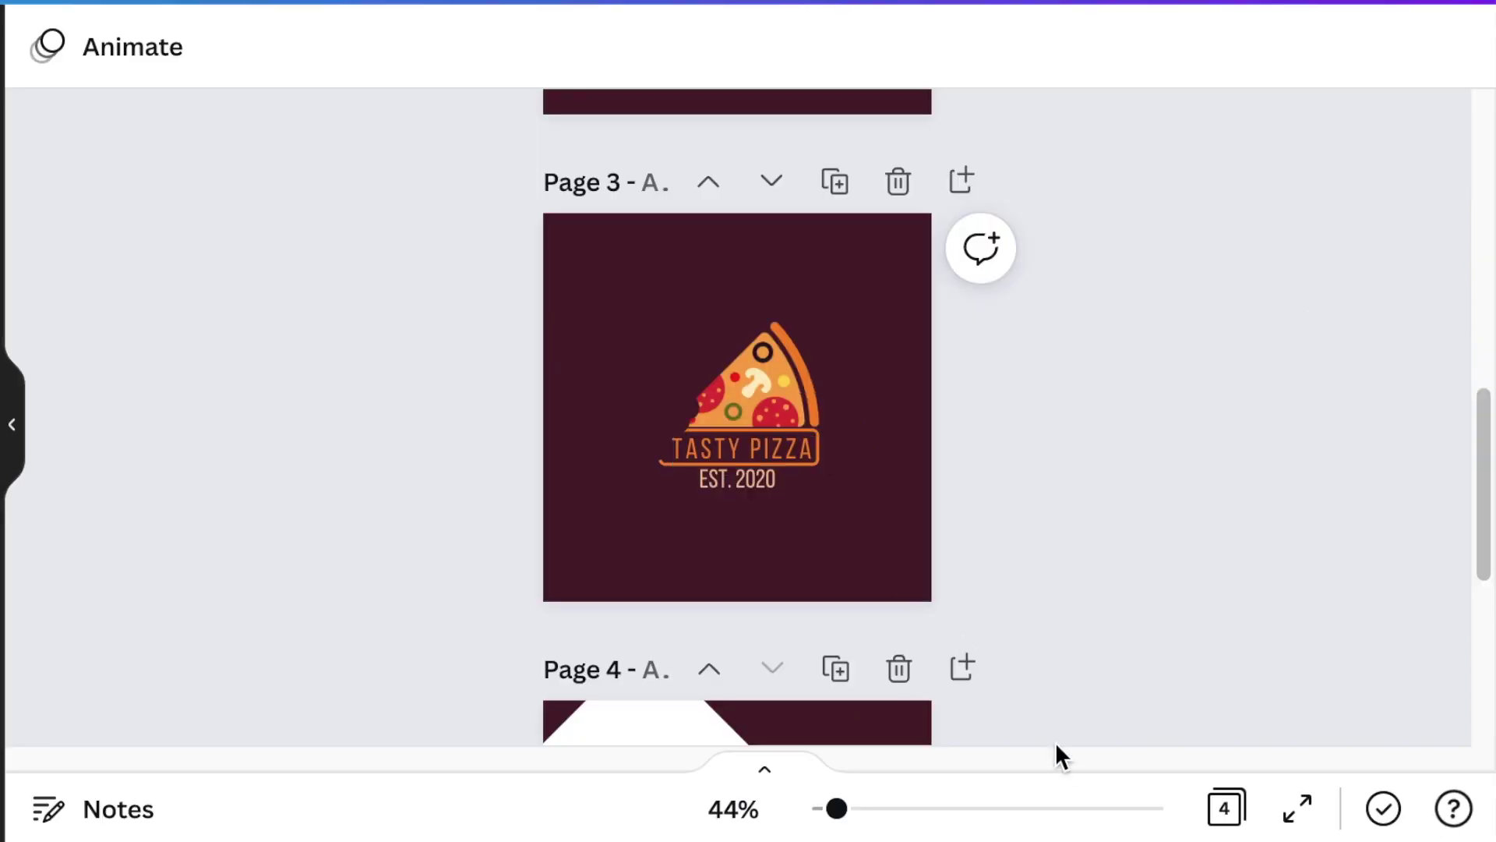
left_click_drag(836, 808, 848, 808)
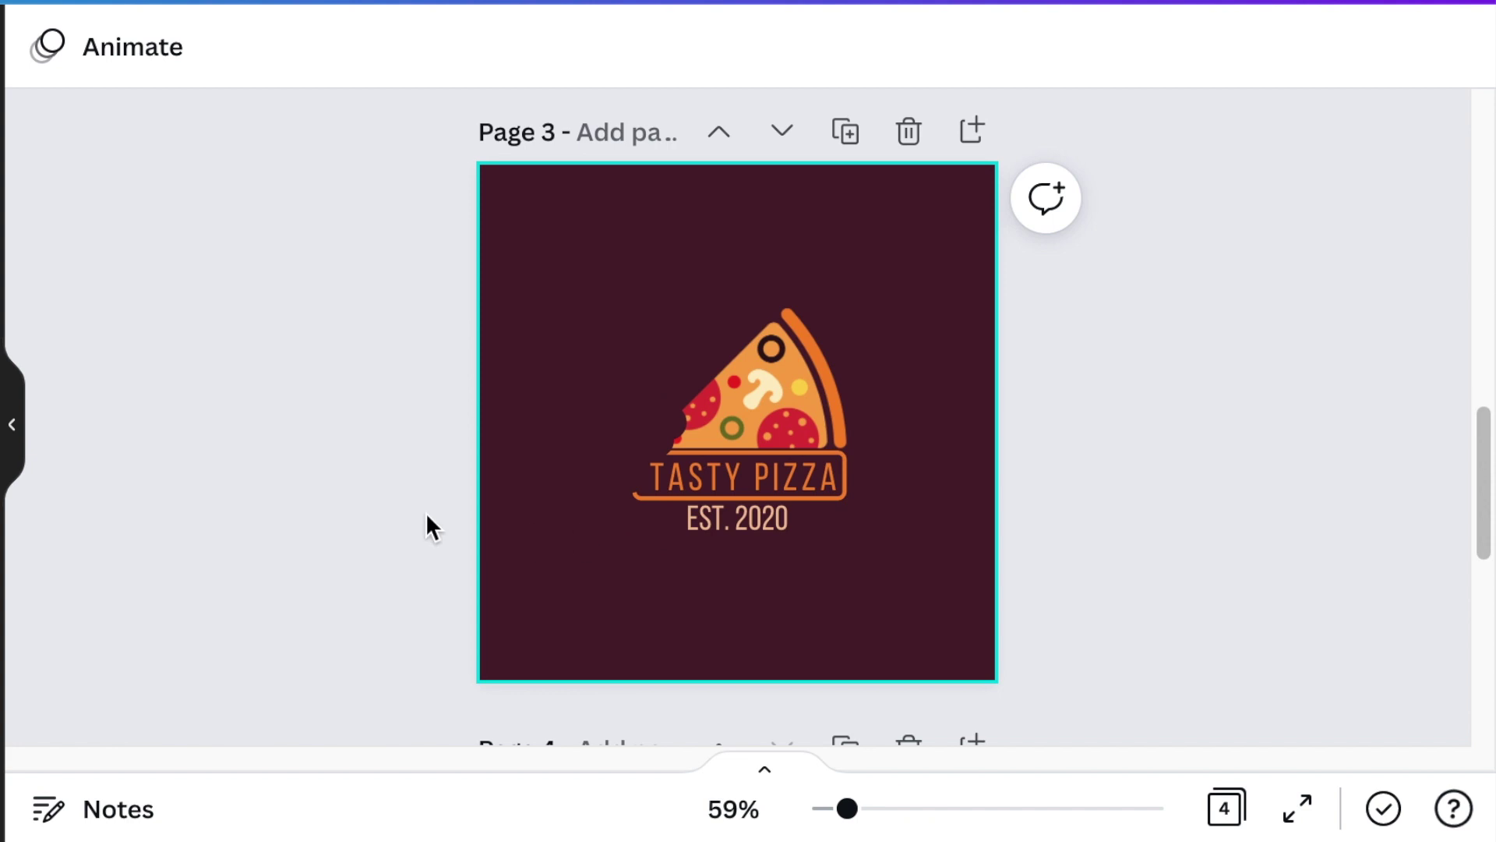
scroll(388, 456, "down", 5)
scroll(390, 450, "down", 3)
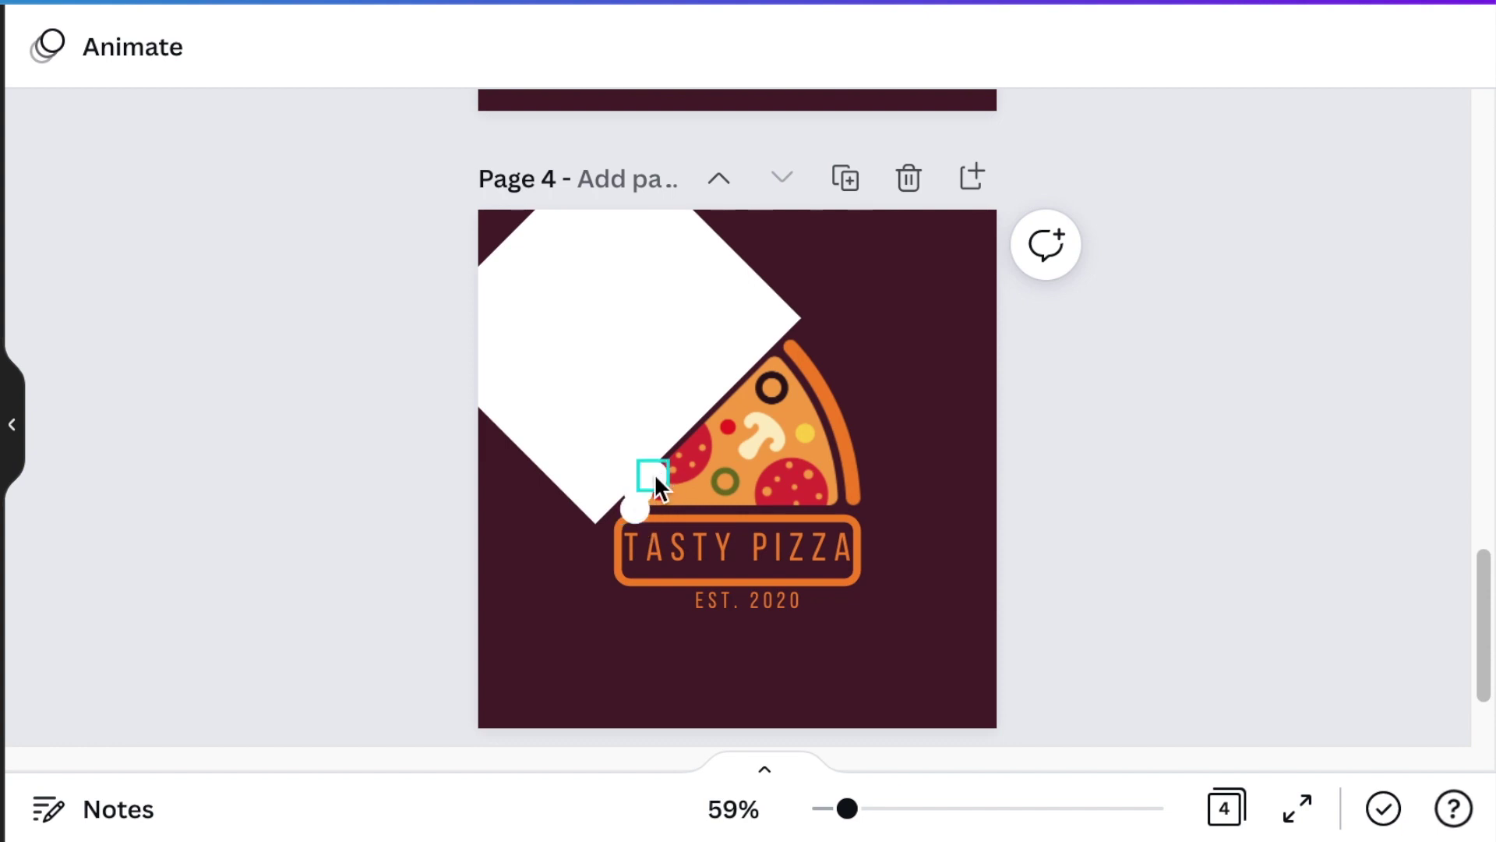
scroll(382, 380, "down", 1)
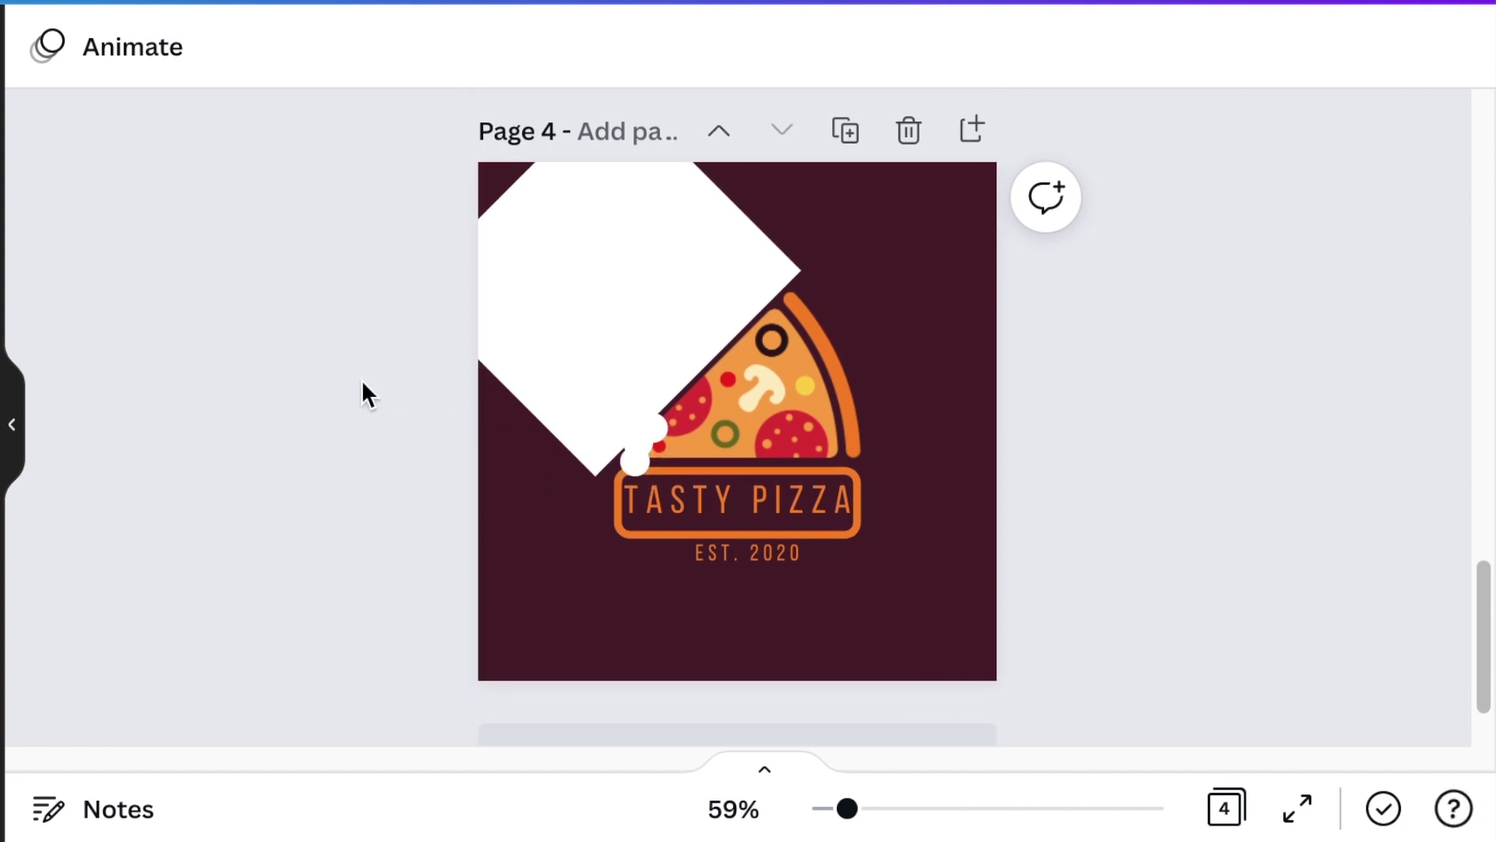
- Download the design as a PNG at size 1 (500 × 500 px) with a transparent background
left_click(1374, 5)
scroll(1223, 469, "down", 5)
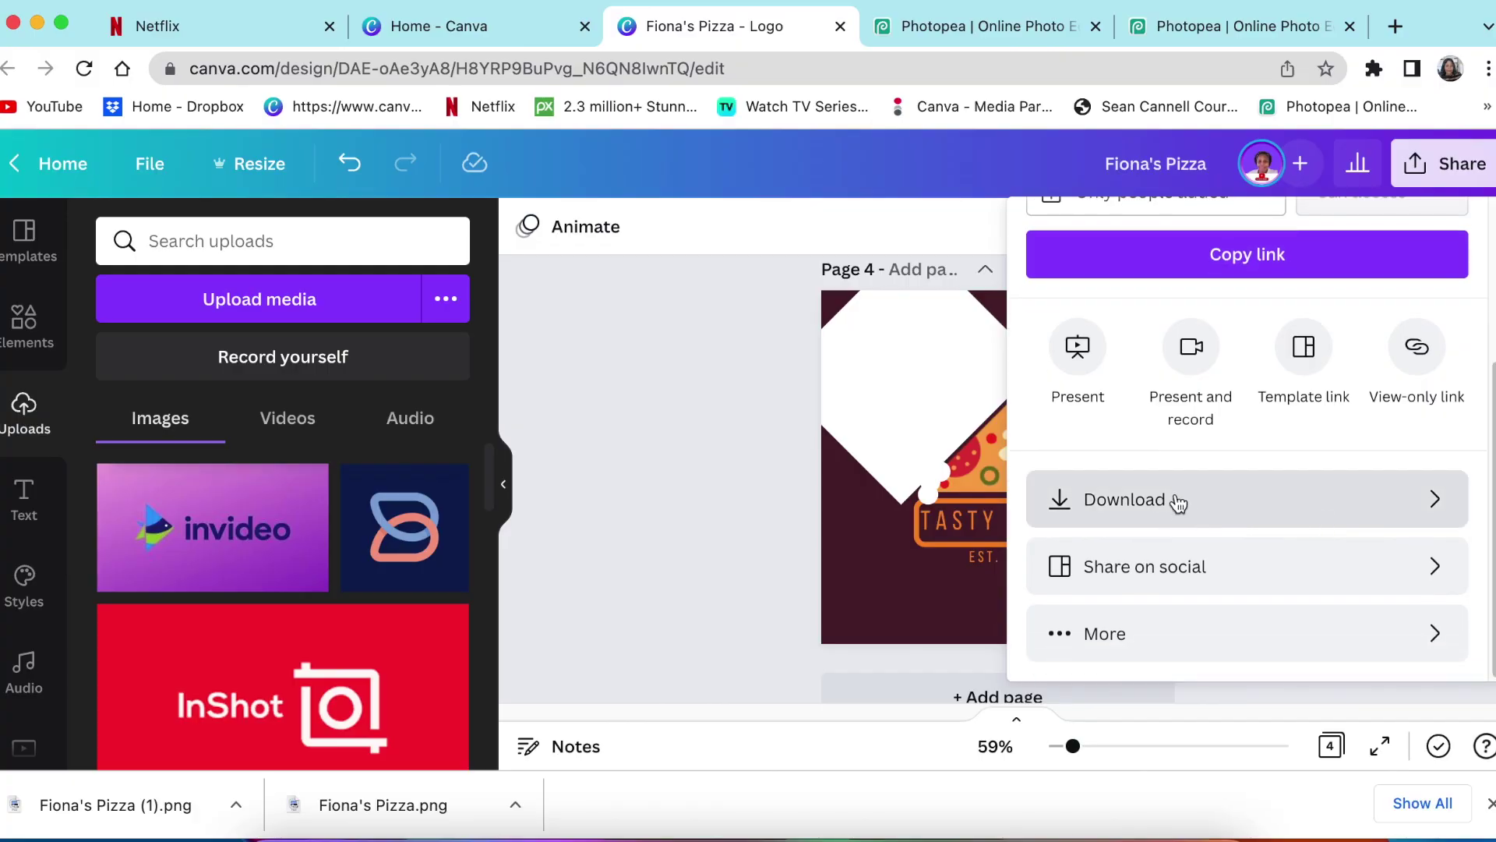
left_click(1166, 501)
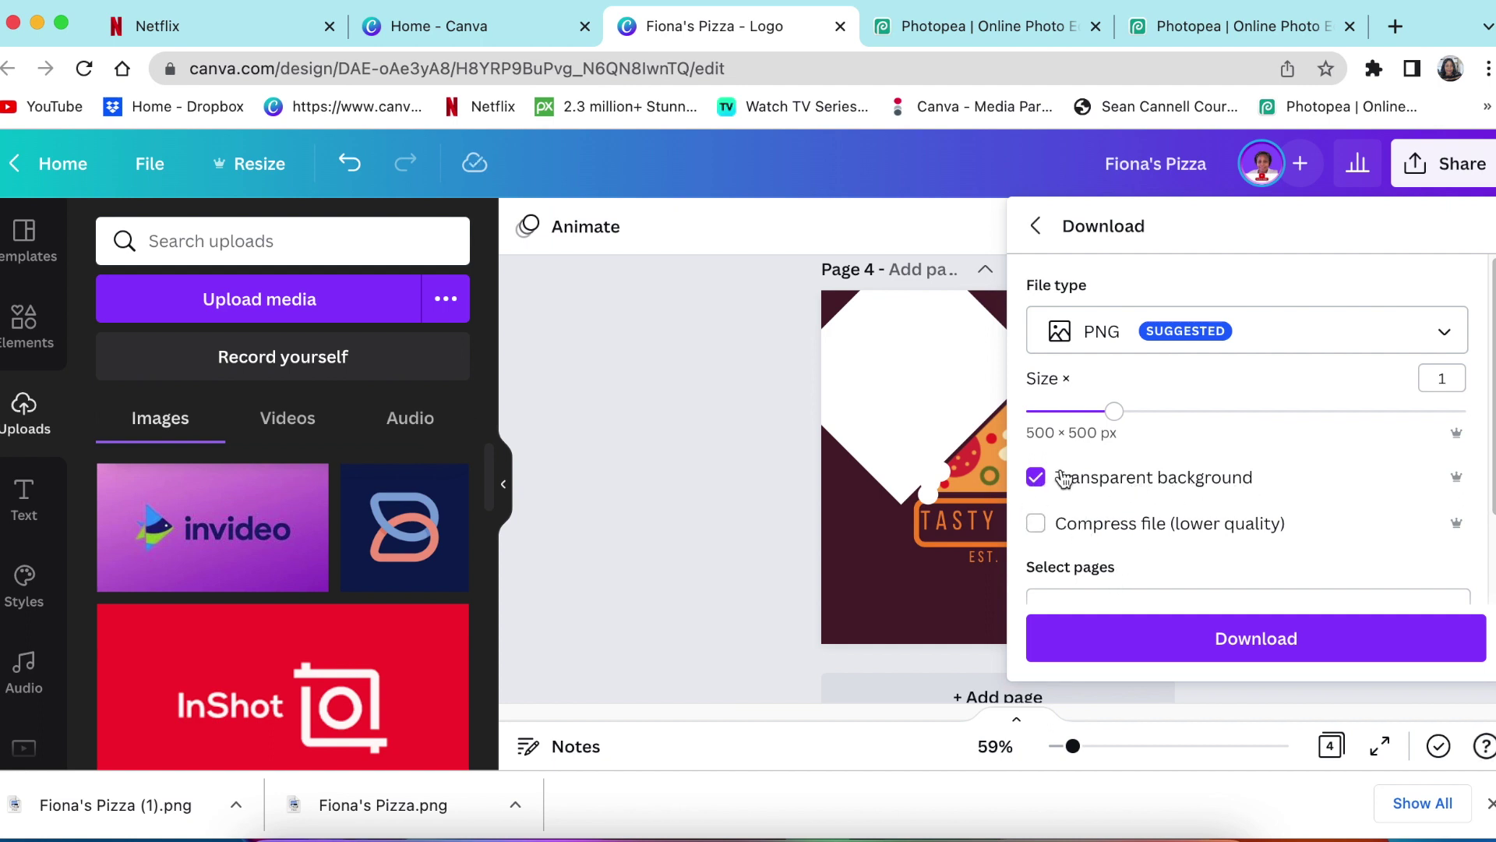
left_click(1236, 641)
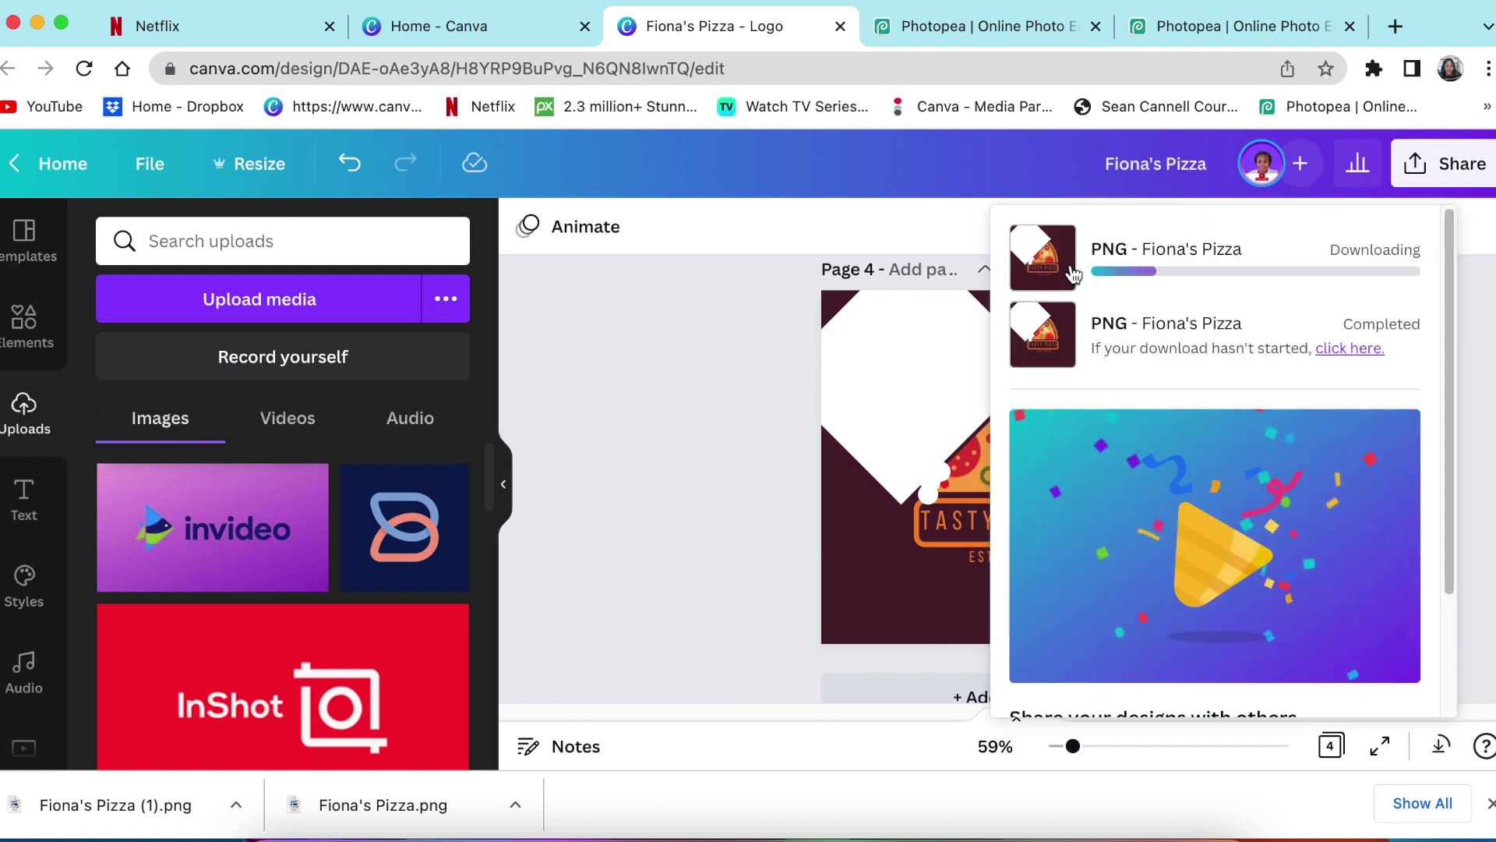
- Add a blank page 5 after page 4 and upload the downloaded Fiona's Pizza (2).png to the media library
left_click(755, 518)
scroll(791, 501, "down", 2)
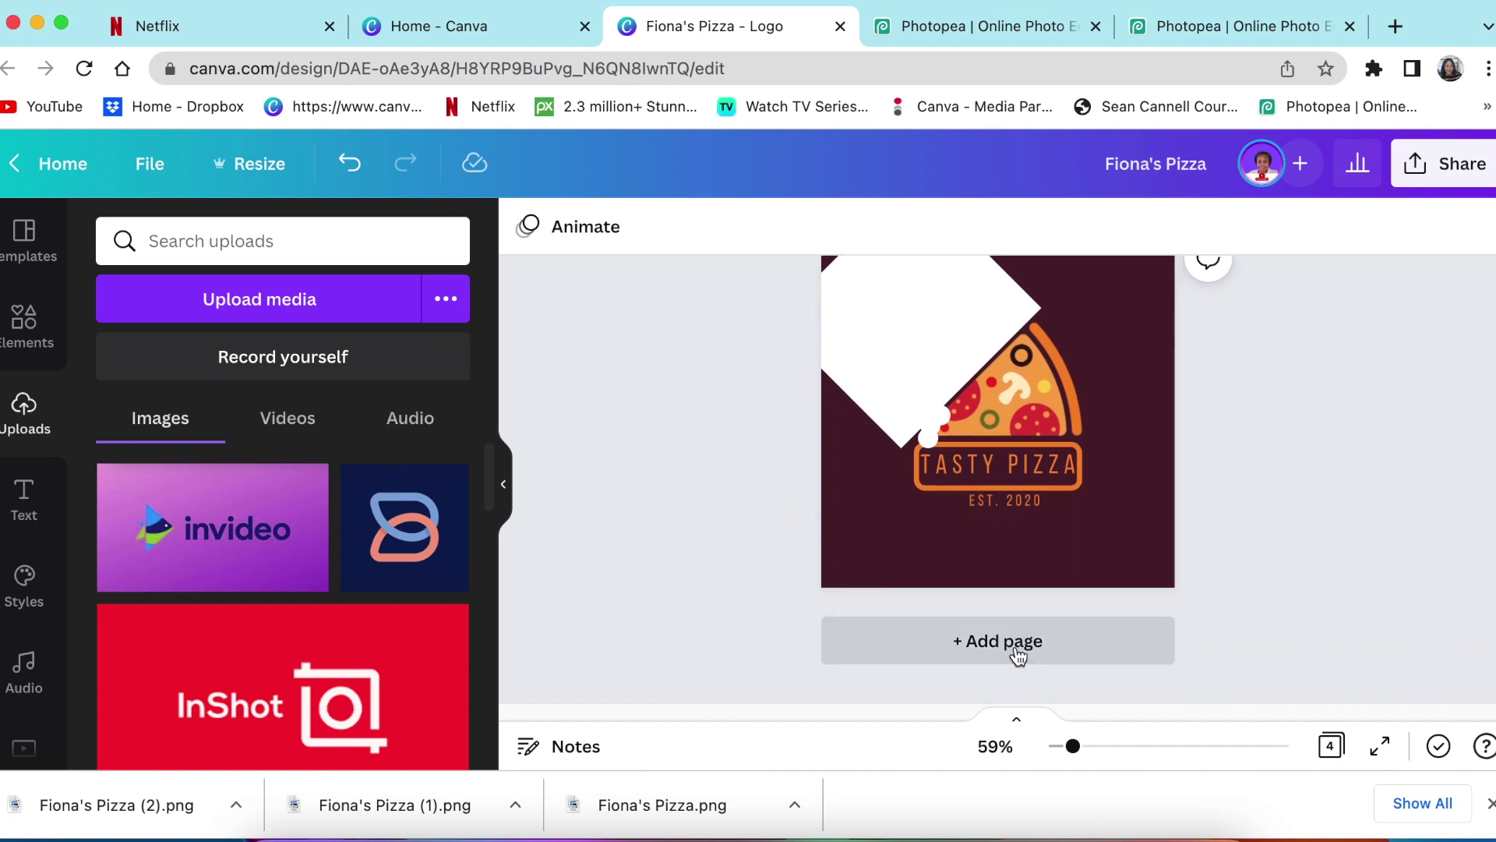
left_click(1015, 654)
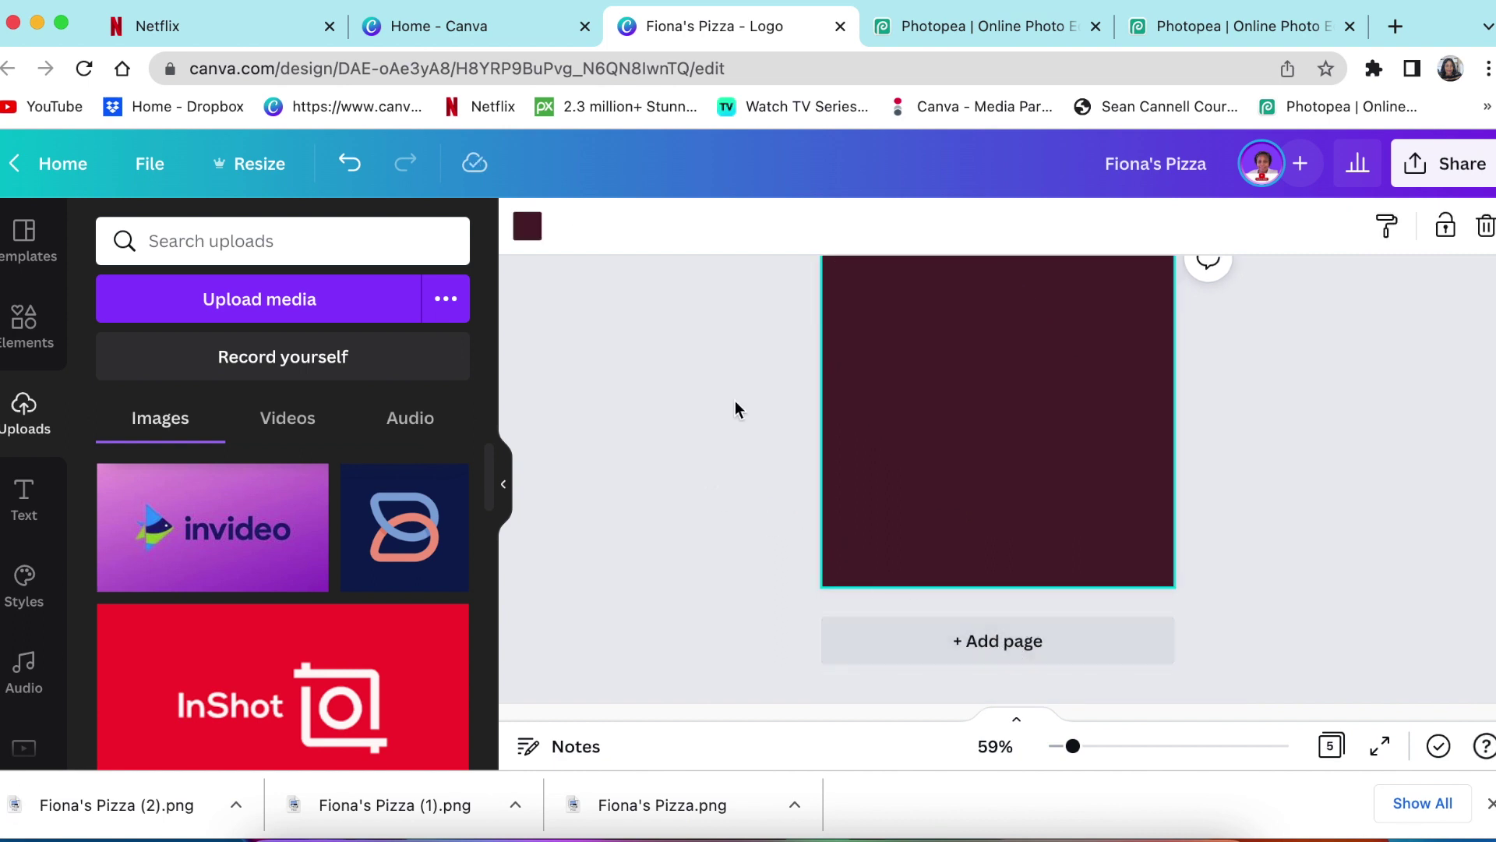
left_click_drag(203, 816, 812, 601)
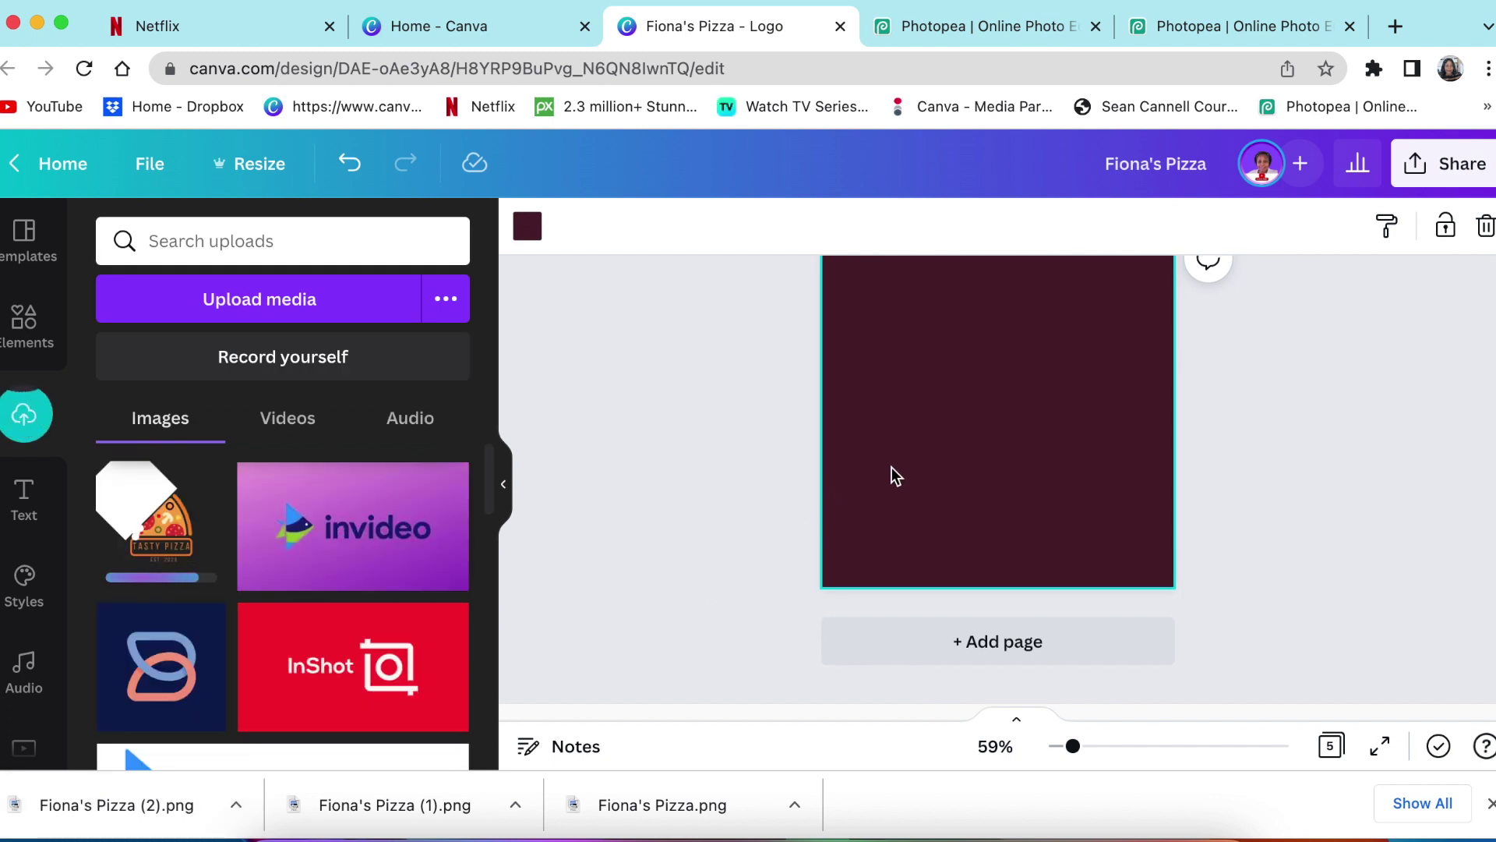
- Place the uploaded pizza logo image on page 5 and enlarge it until it nearly fills the page
scroll(890, 475, "up", 1)
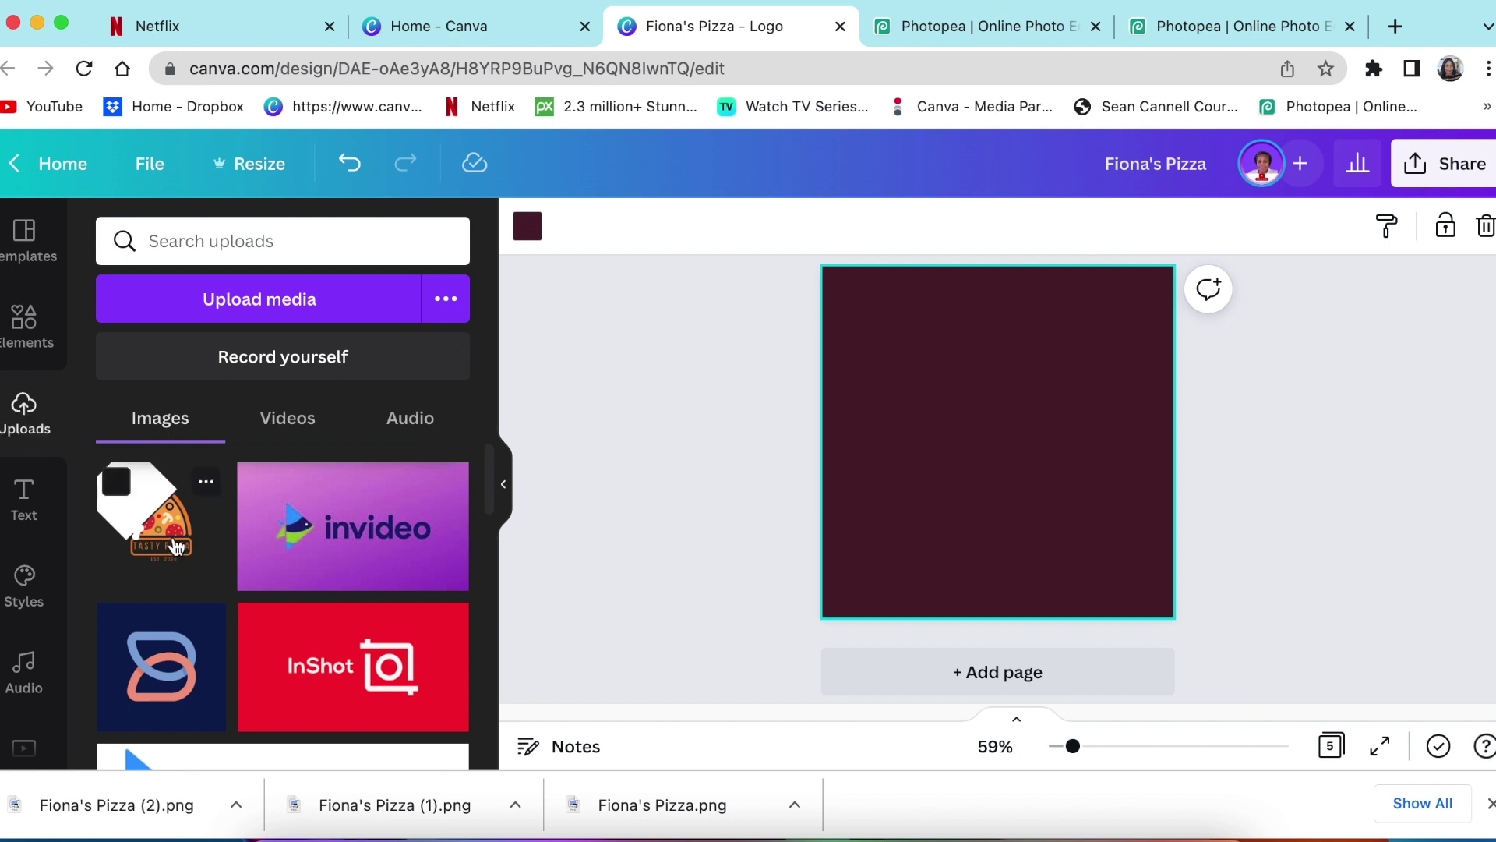
left_click(228, 546)
left_click_drag(901, 538, 945, 479)
mouse_move(855, 586)
left_mouse_down()
mouse_move(819, 595)
mouse_move(873, 572)
left_mouse_up()
left_click(725, 544)
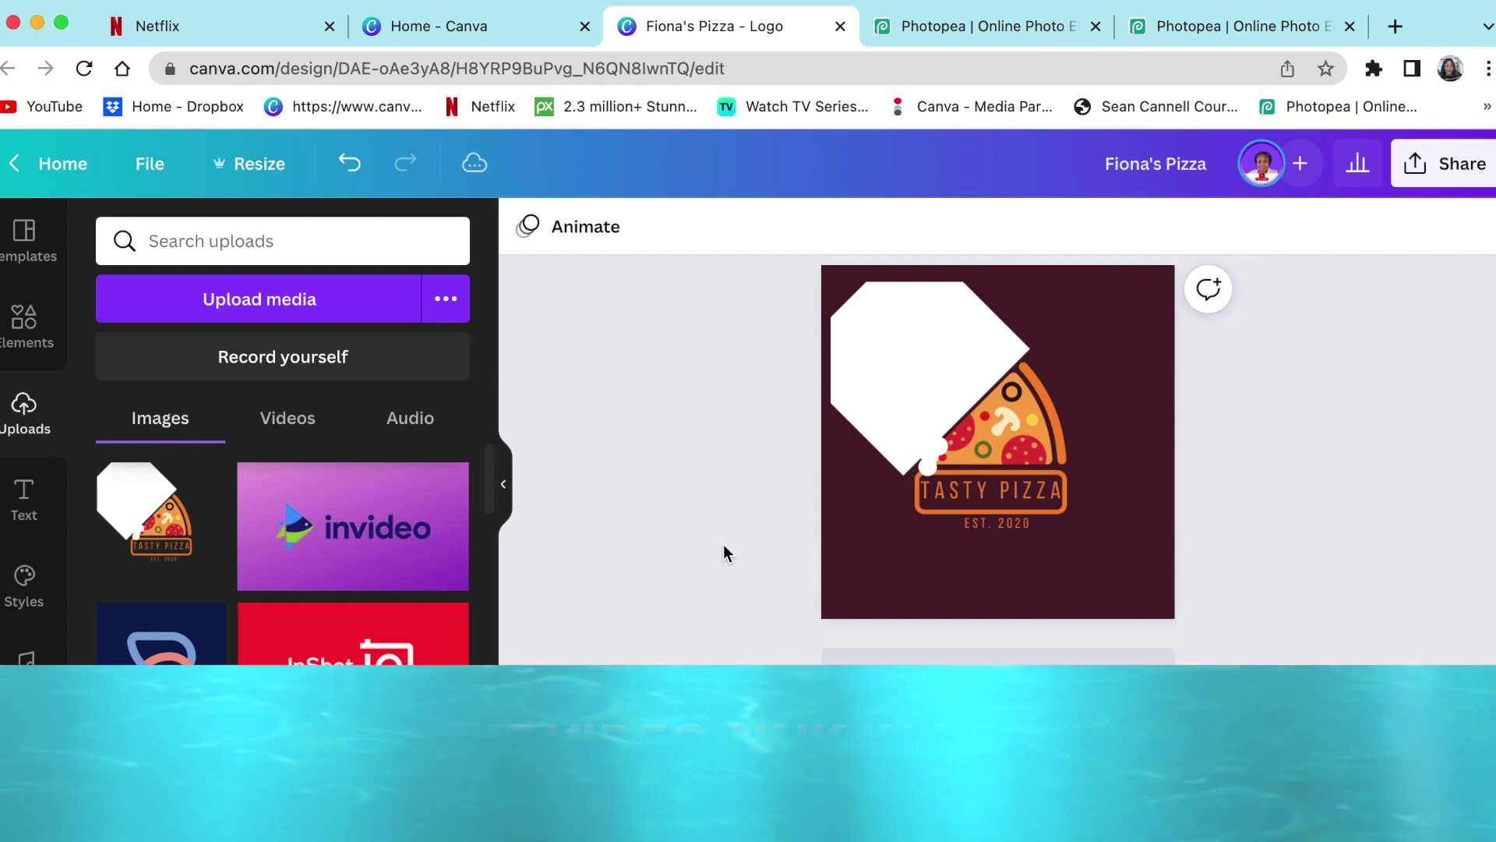
left_click(1148, 300)
left_click_drag(1153, 282, 1162, 271)
left_click(772, 416)
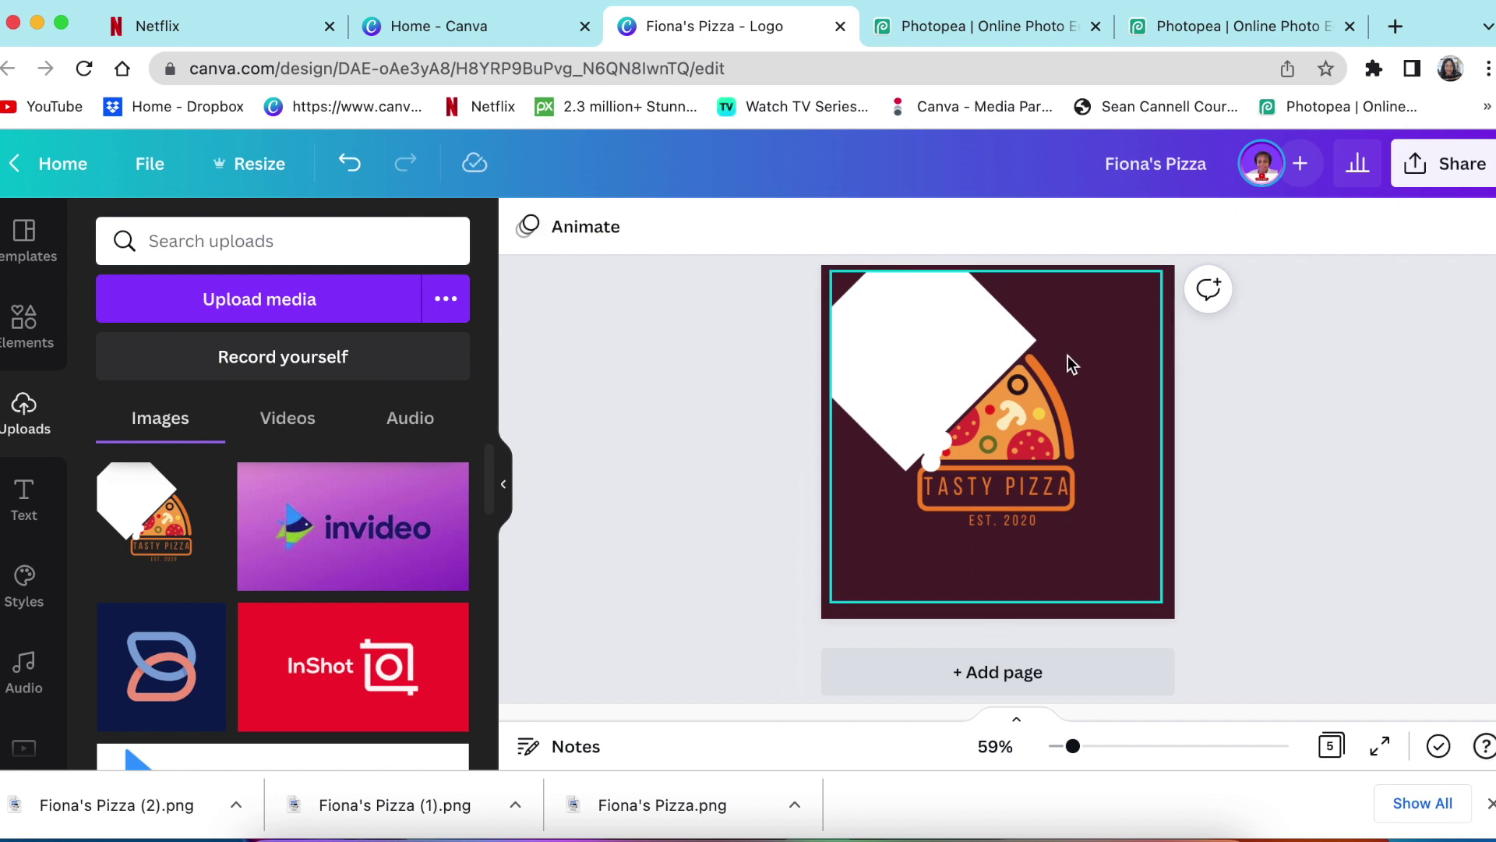
- Remove the white background from the logo image on page 5 with the Background Remover
left_click(941, 395)
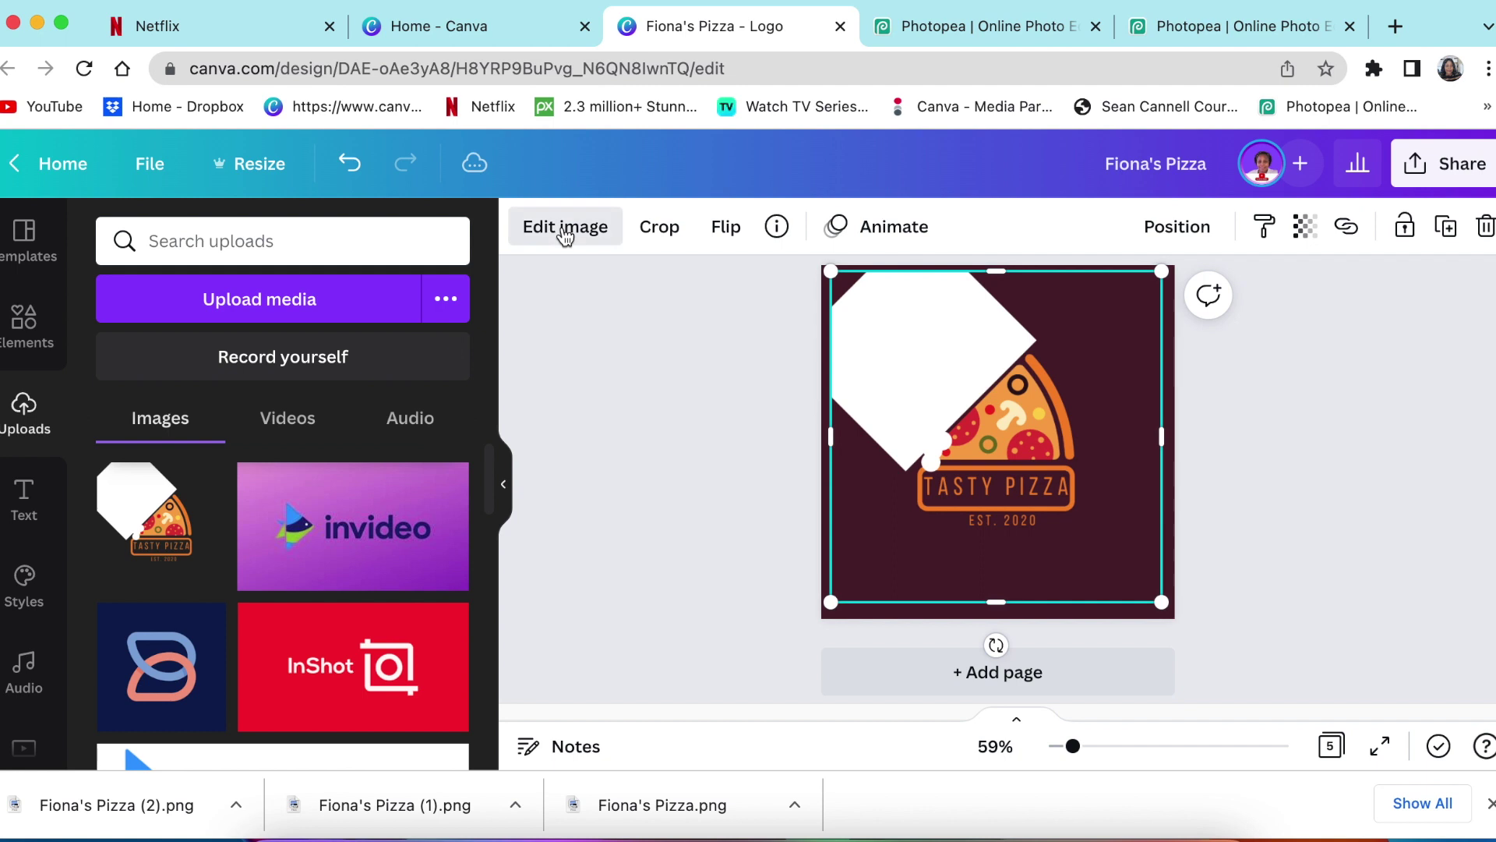
left_click(560, 242)
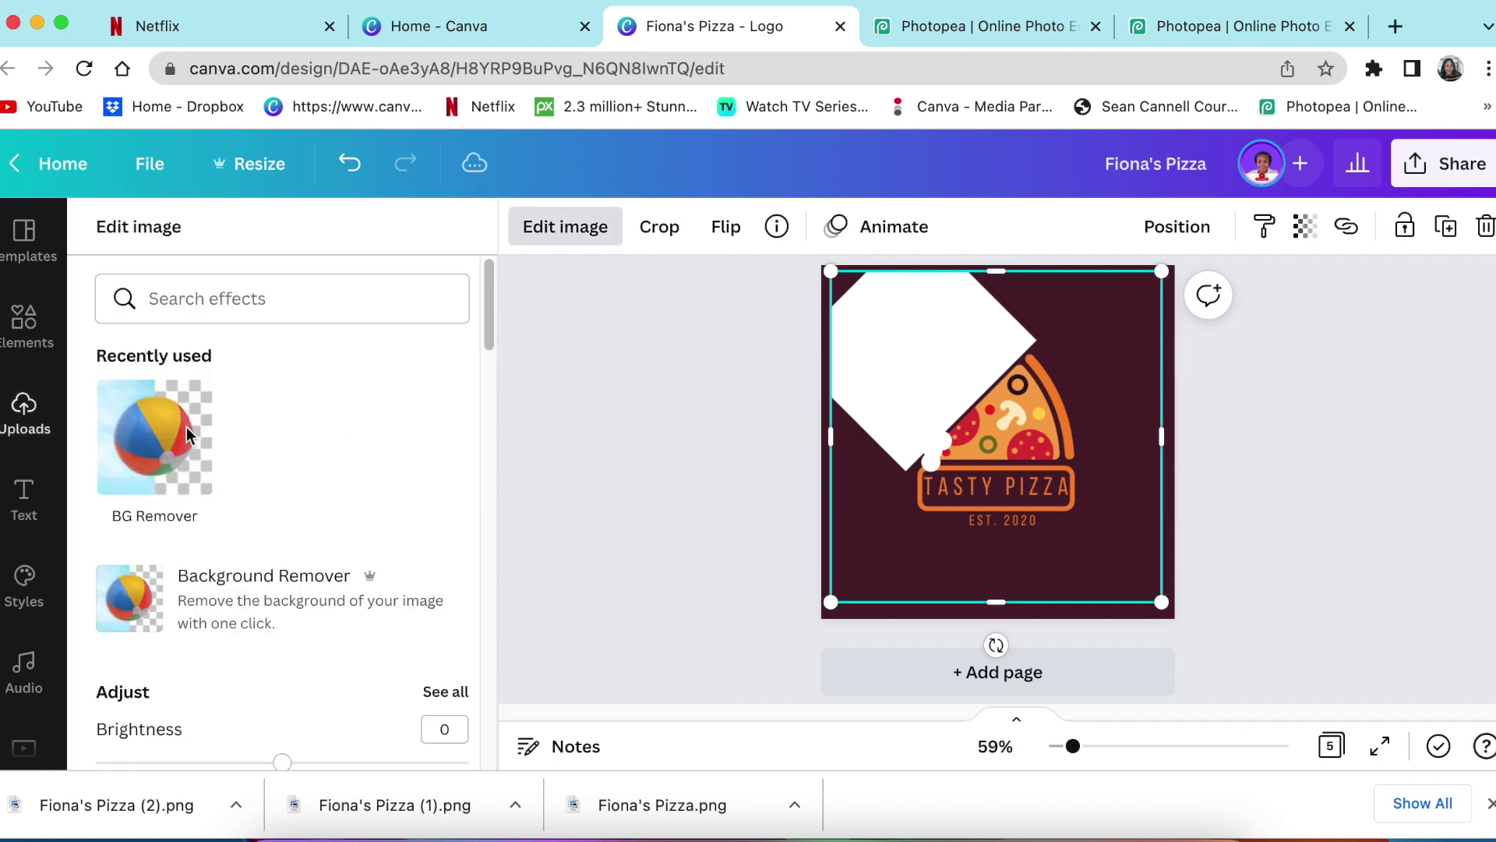
left_click(162, 443)
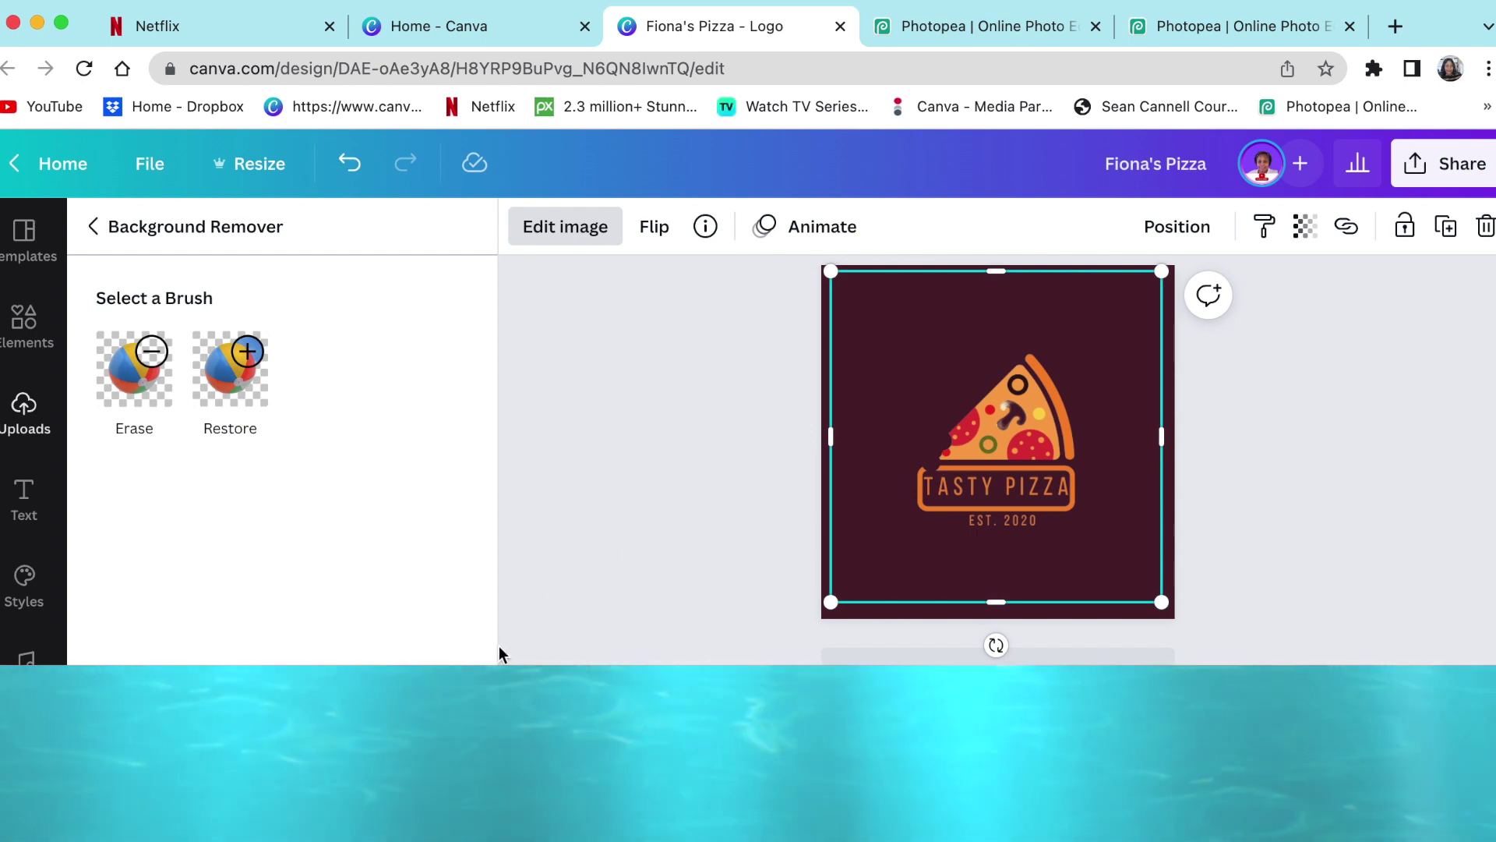
left_click(411, 722)
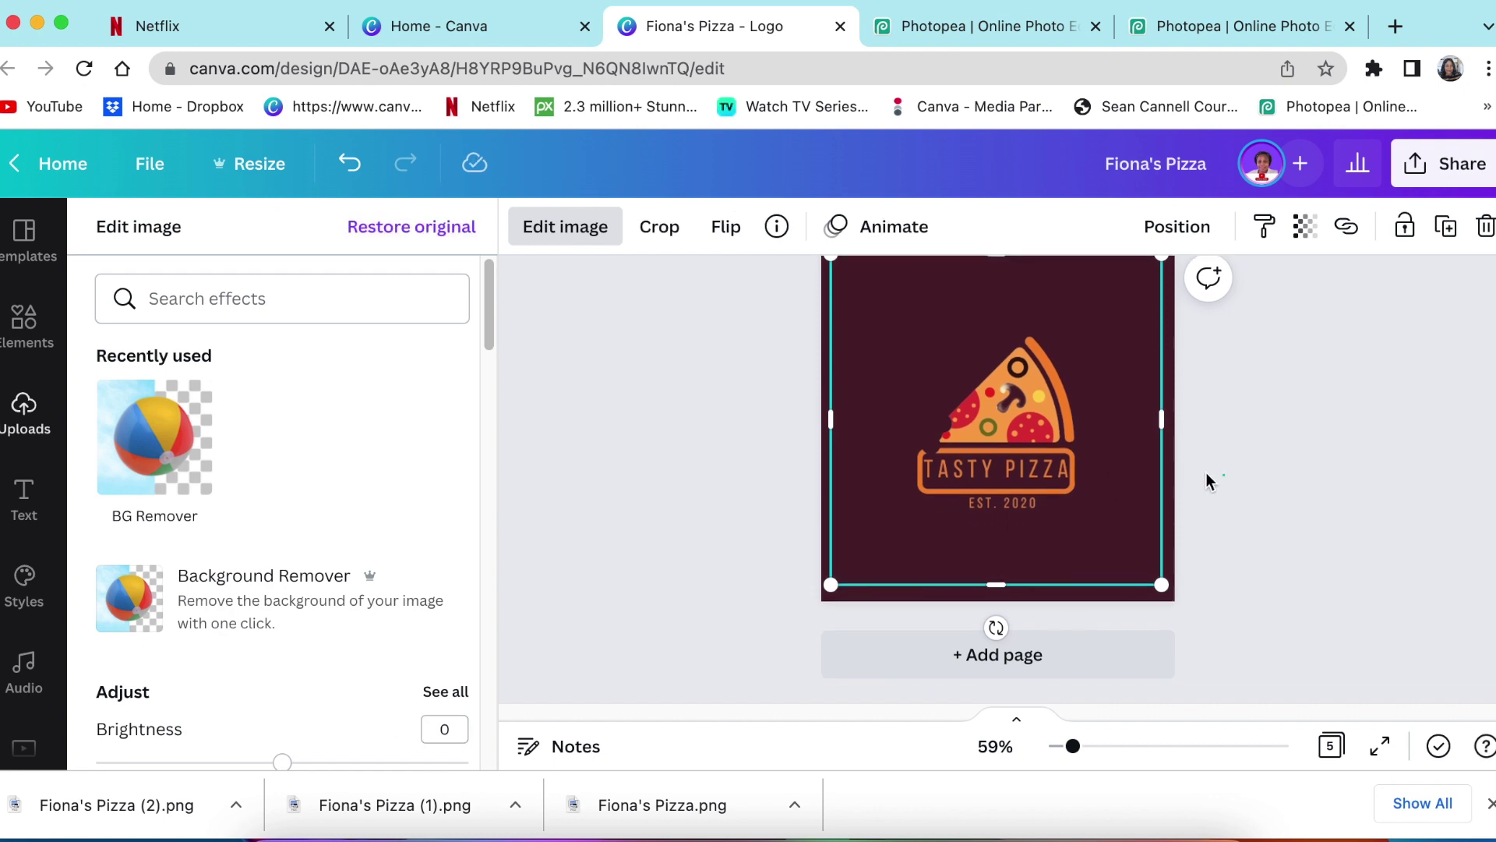
left_click(1029, 321)
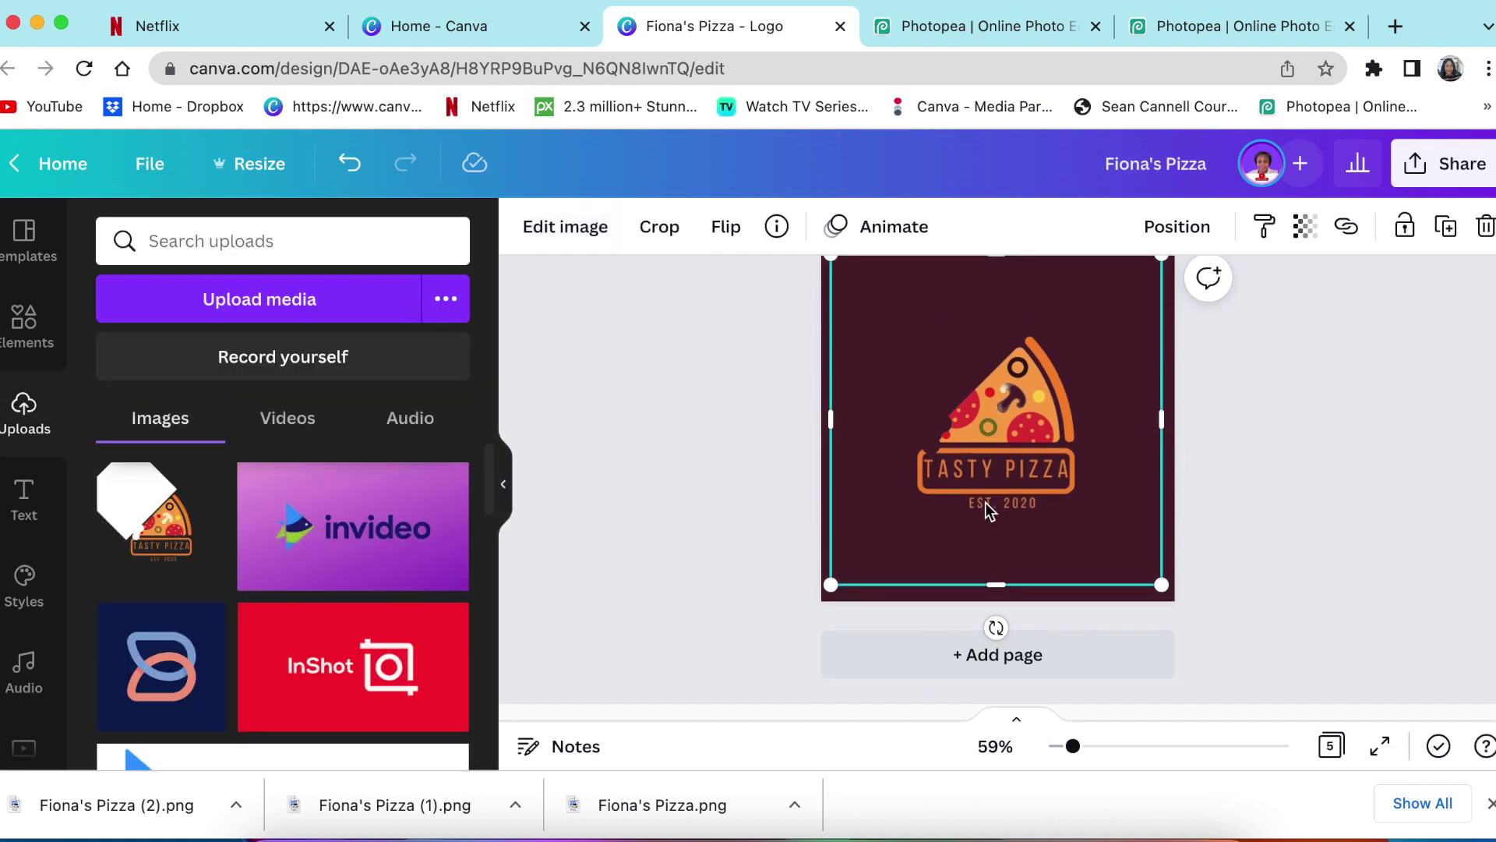
- Download page 5 in addition to page 4 as PNG at size 1 (500 × 500 px) with a transparent background
left_click(1475, 170)
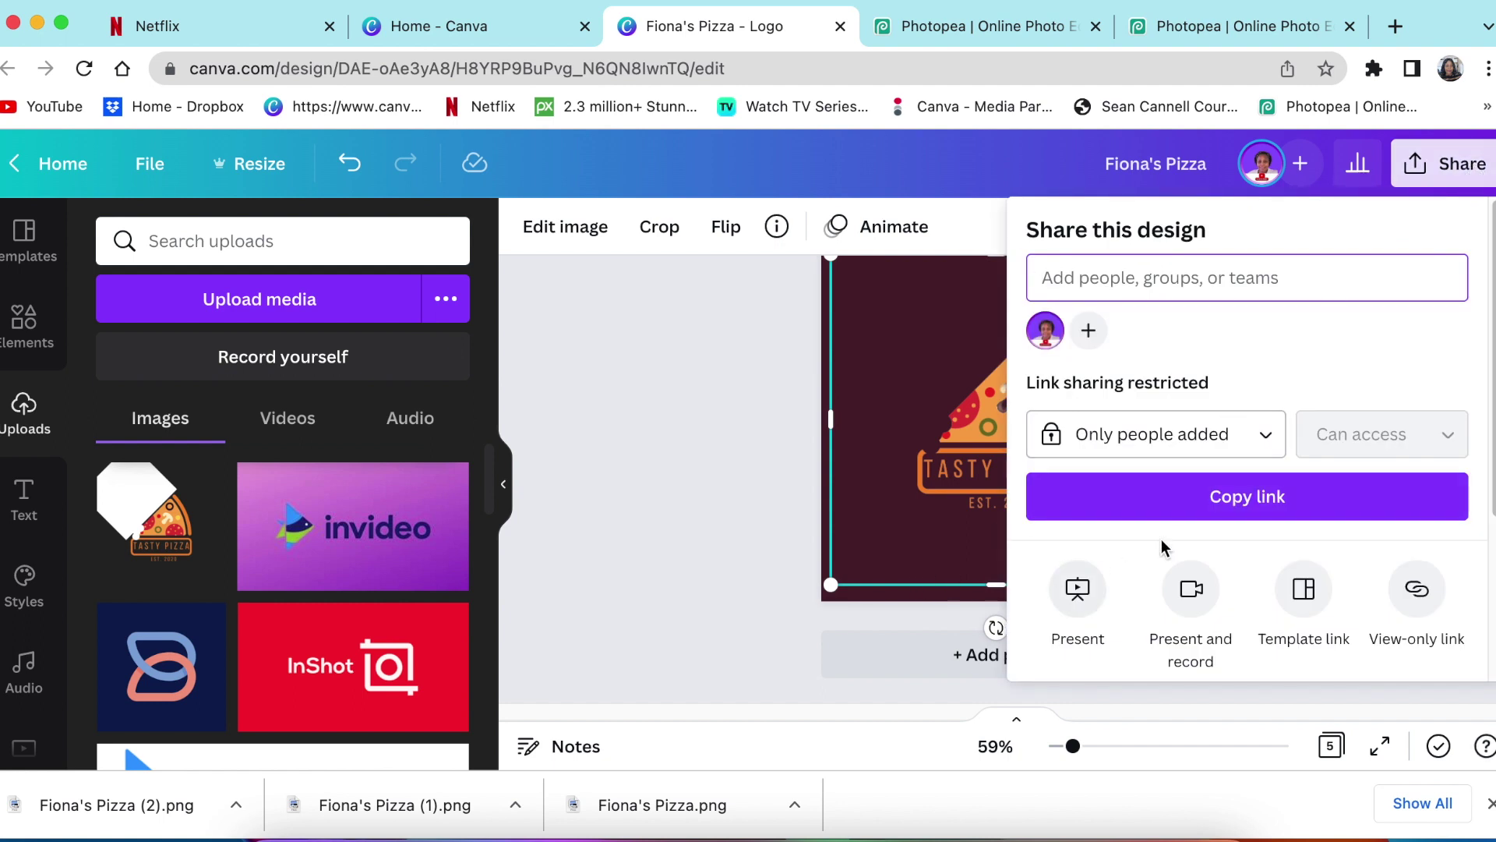
left_click(732, 491)
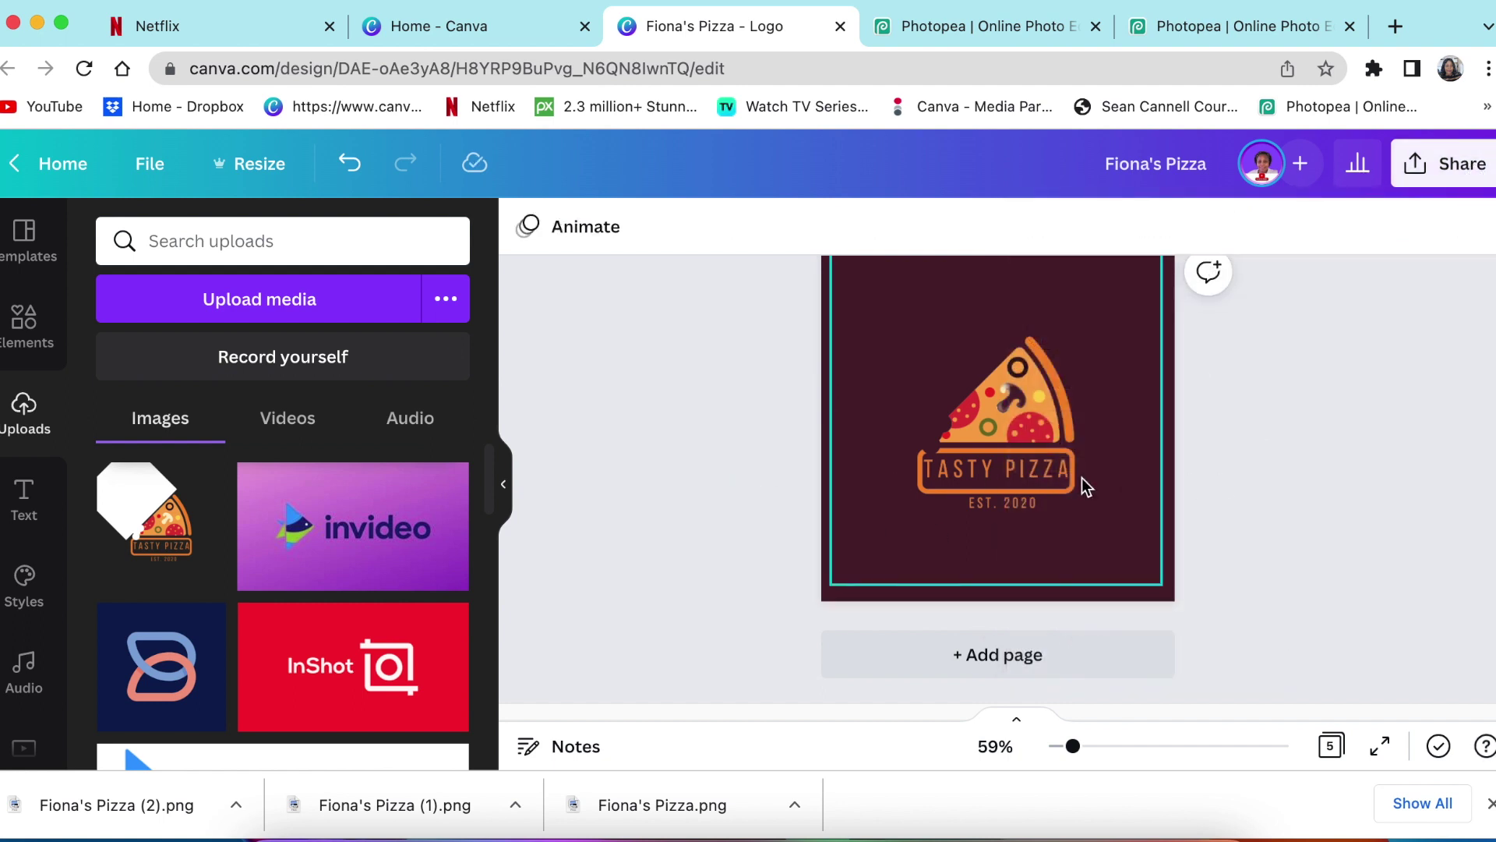
scroll(1086, 484, "up", 2)
left_click(1448, 165)
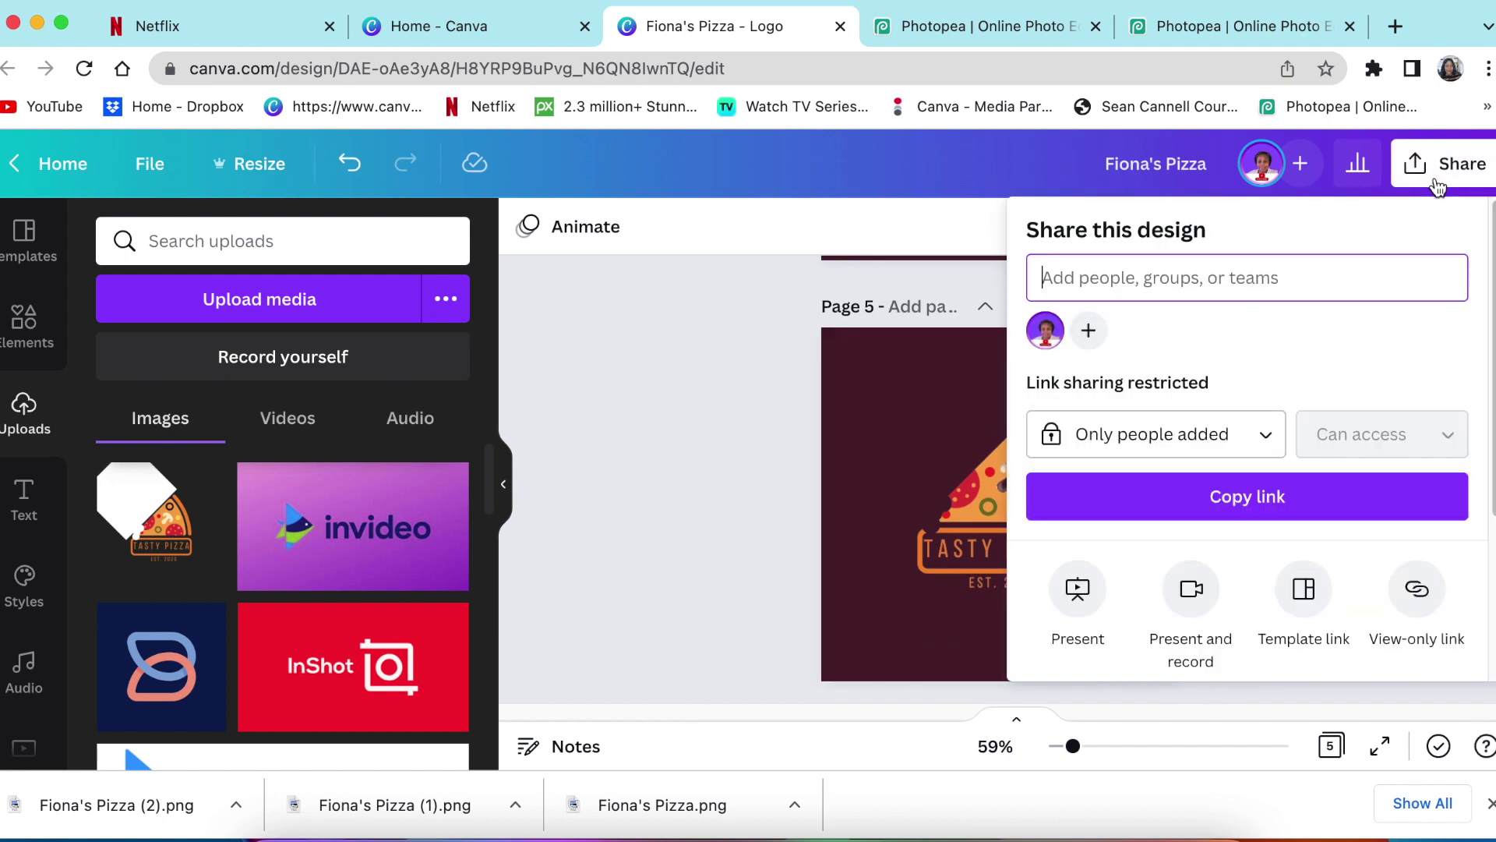
scroll(1399, 429, "down", 5)
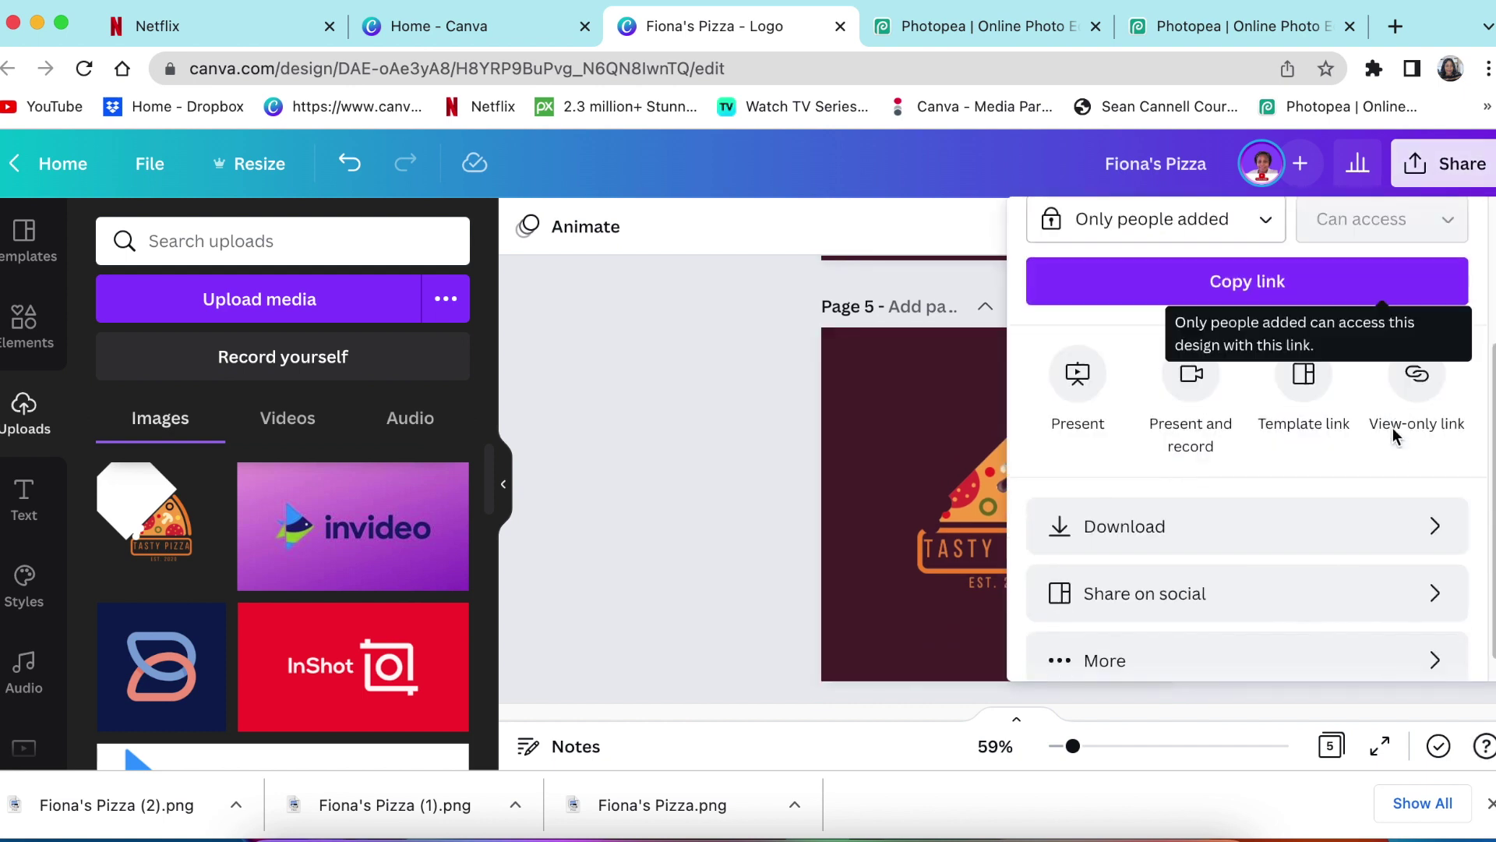
left_click(1211, 508)
left_click(1036, 477)
scroll(1446, 485, "down", 3)
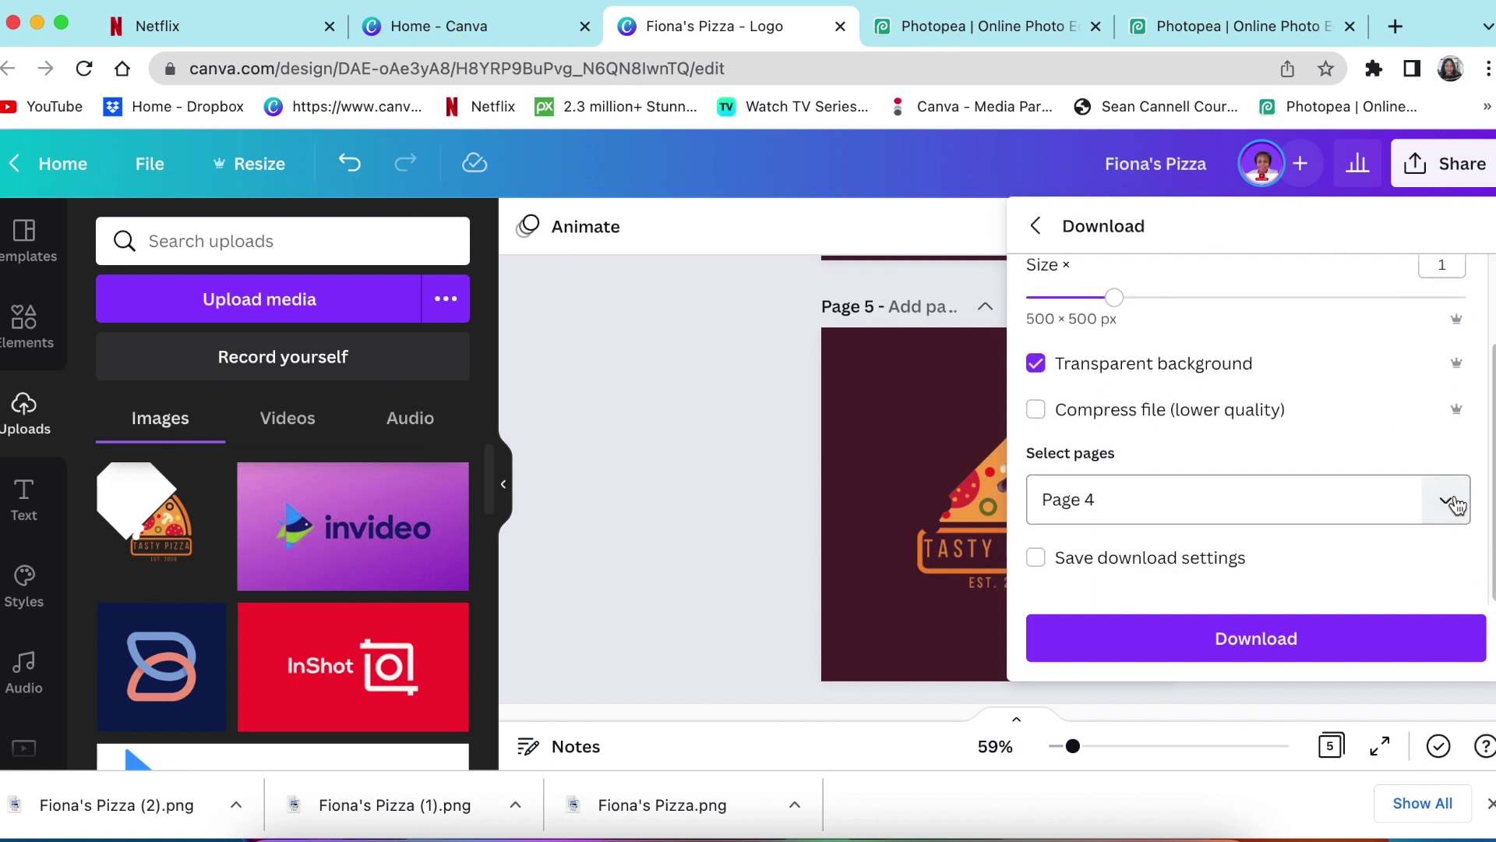
left_click(1442, 497)
scroll(1353, 367, "down", 3)
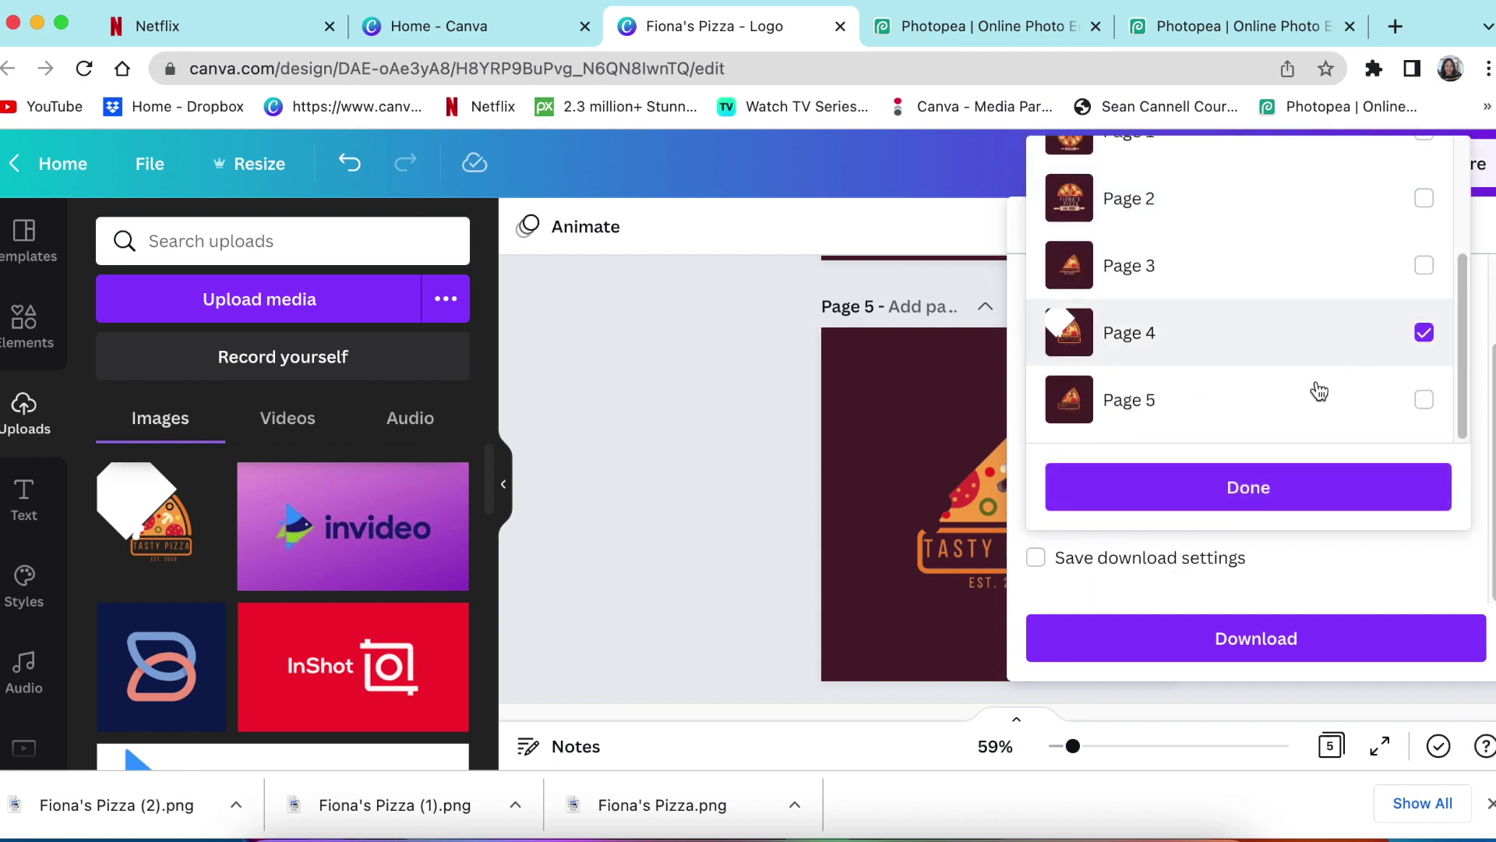
left_click(1325, 401)
left_click(1368, 485)
left_click(1286, 635)
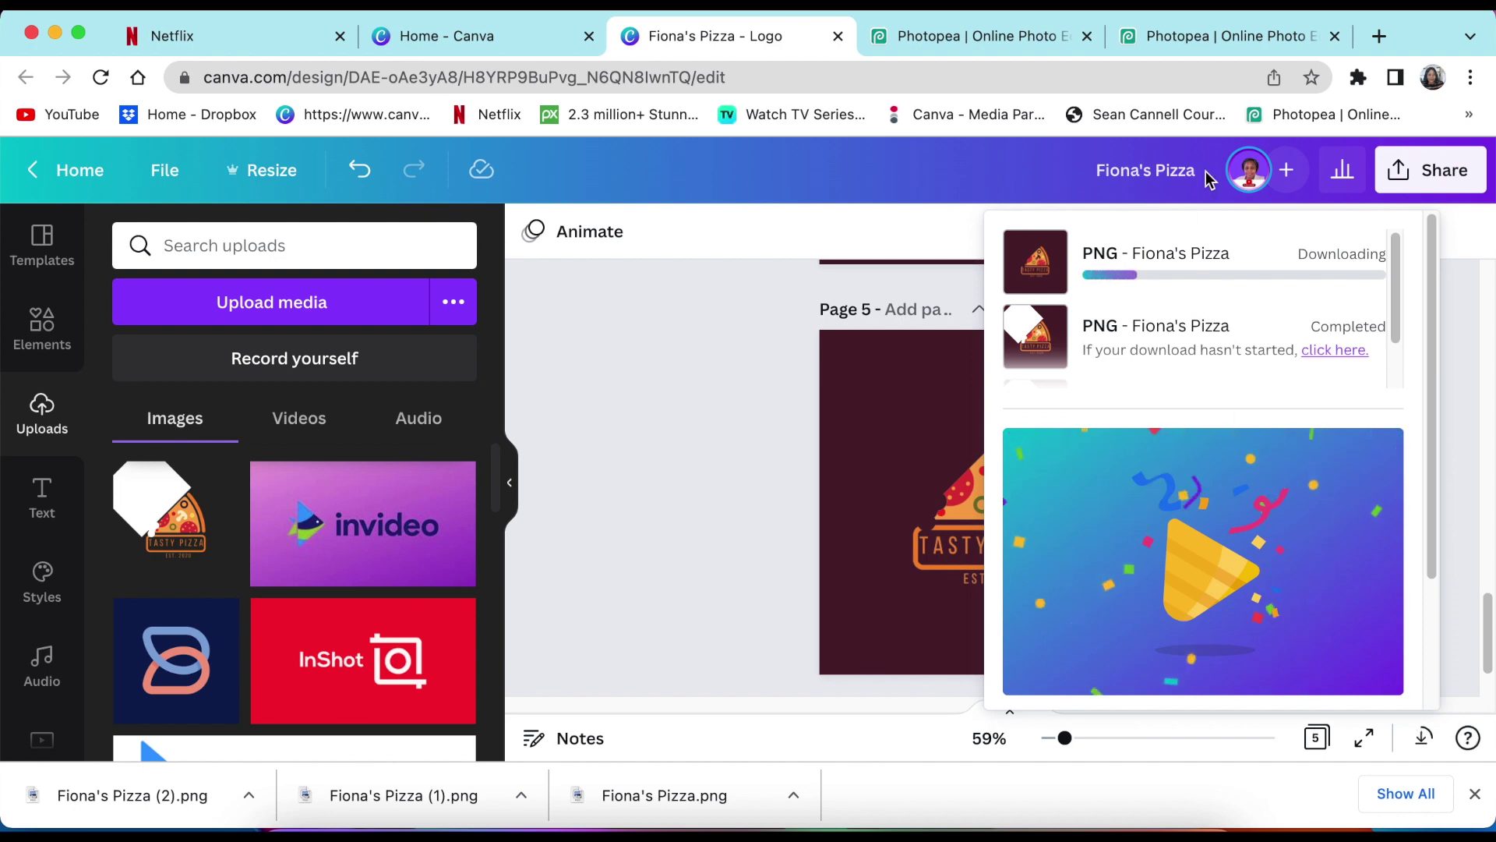
- Switch to the Photopea logo mockup, open the contents of its [YOUR LOGO HERE] smart object and hide the Group 3 copy placeholder
left_click(1228, 41)
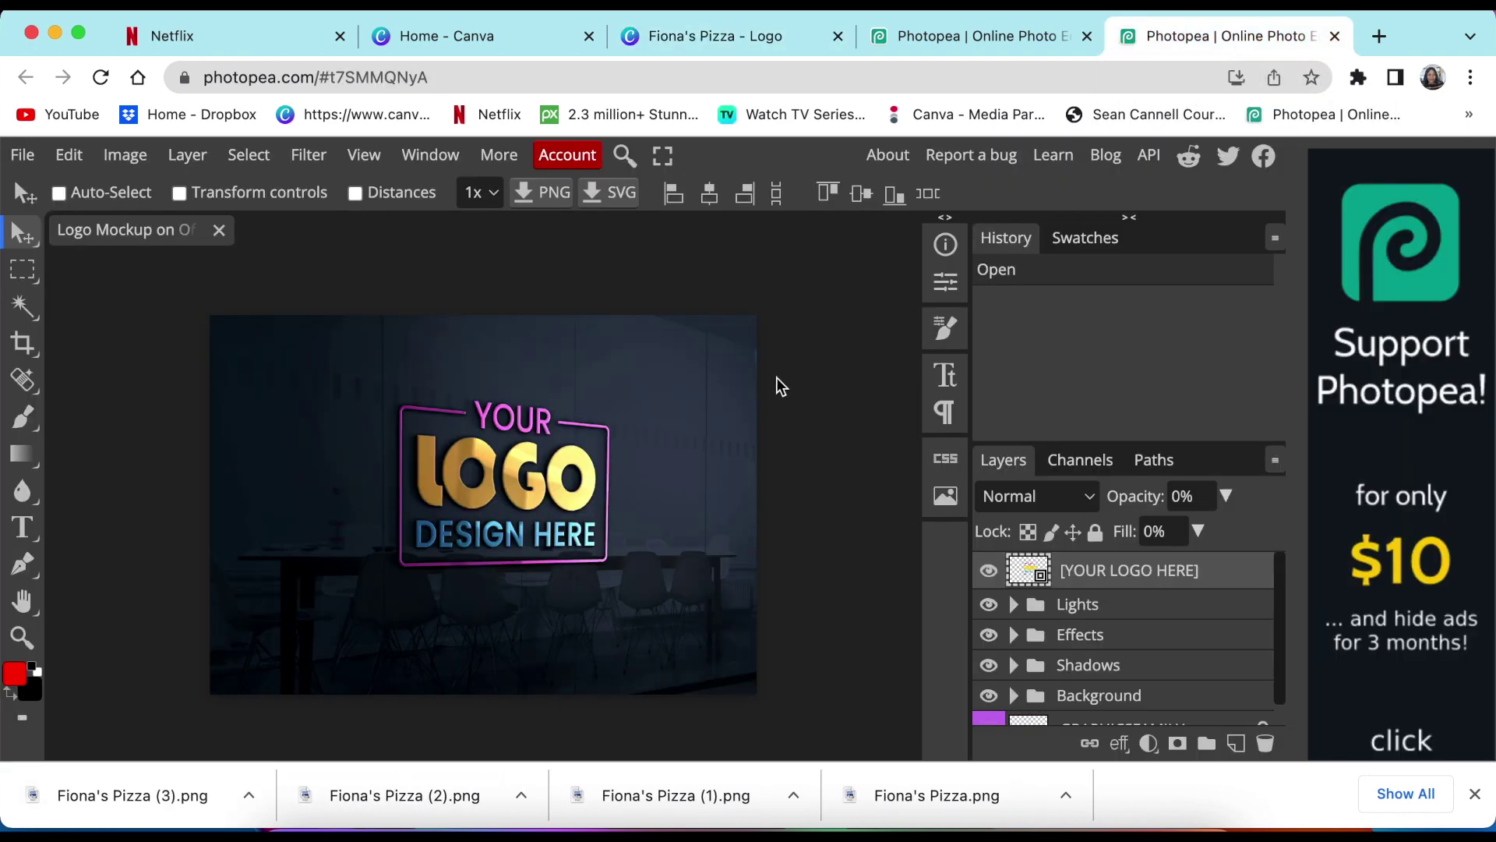
double_click(1029, 574)
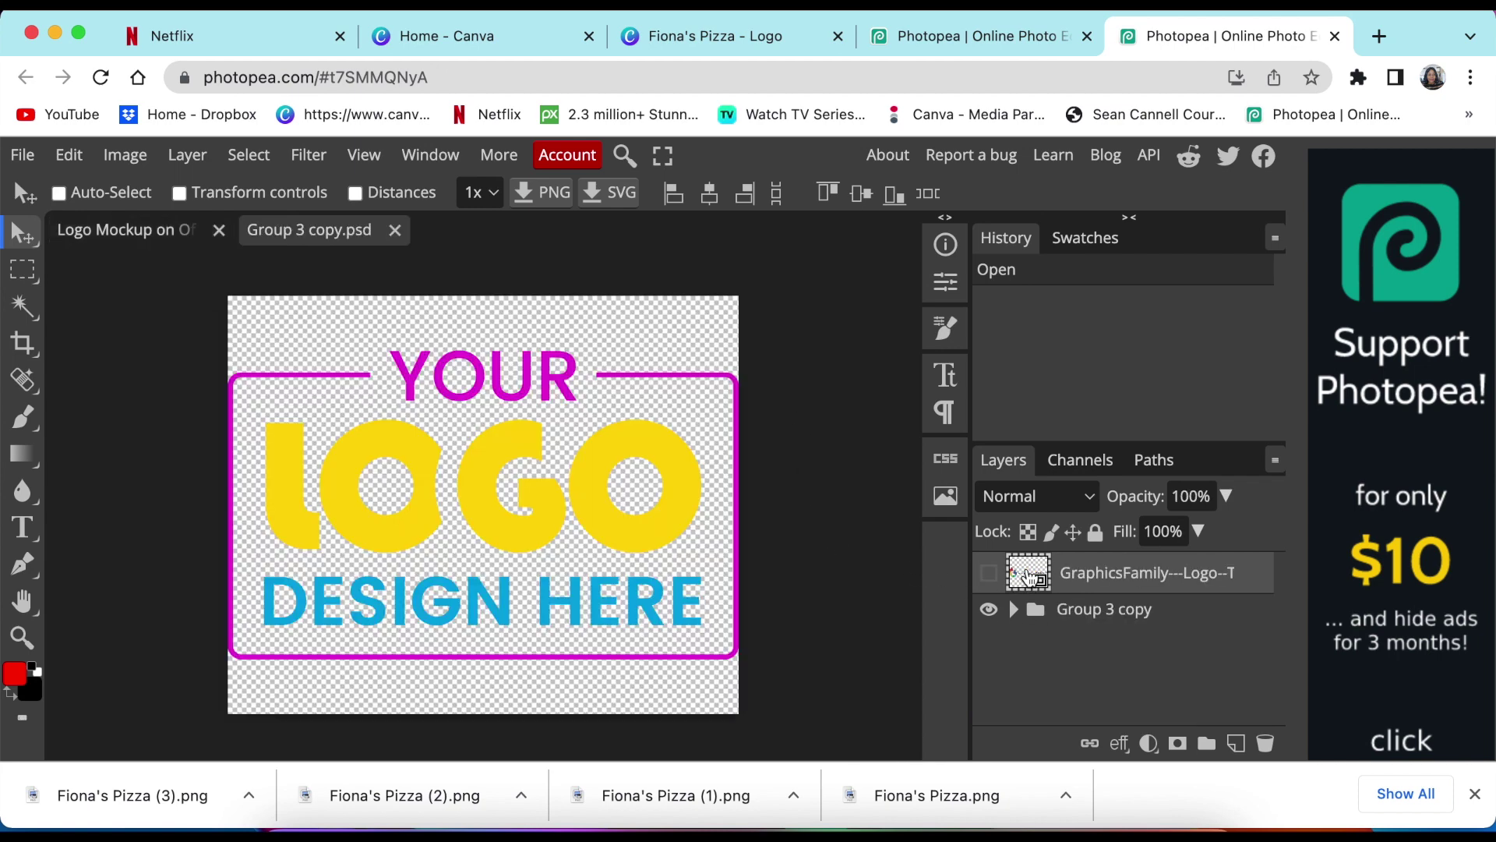
left_click(990, 610)
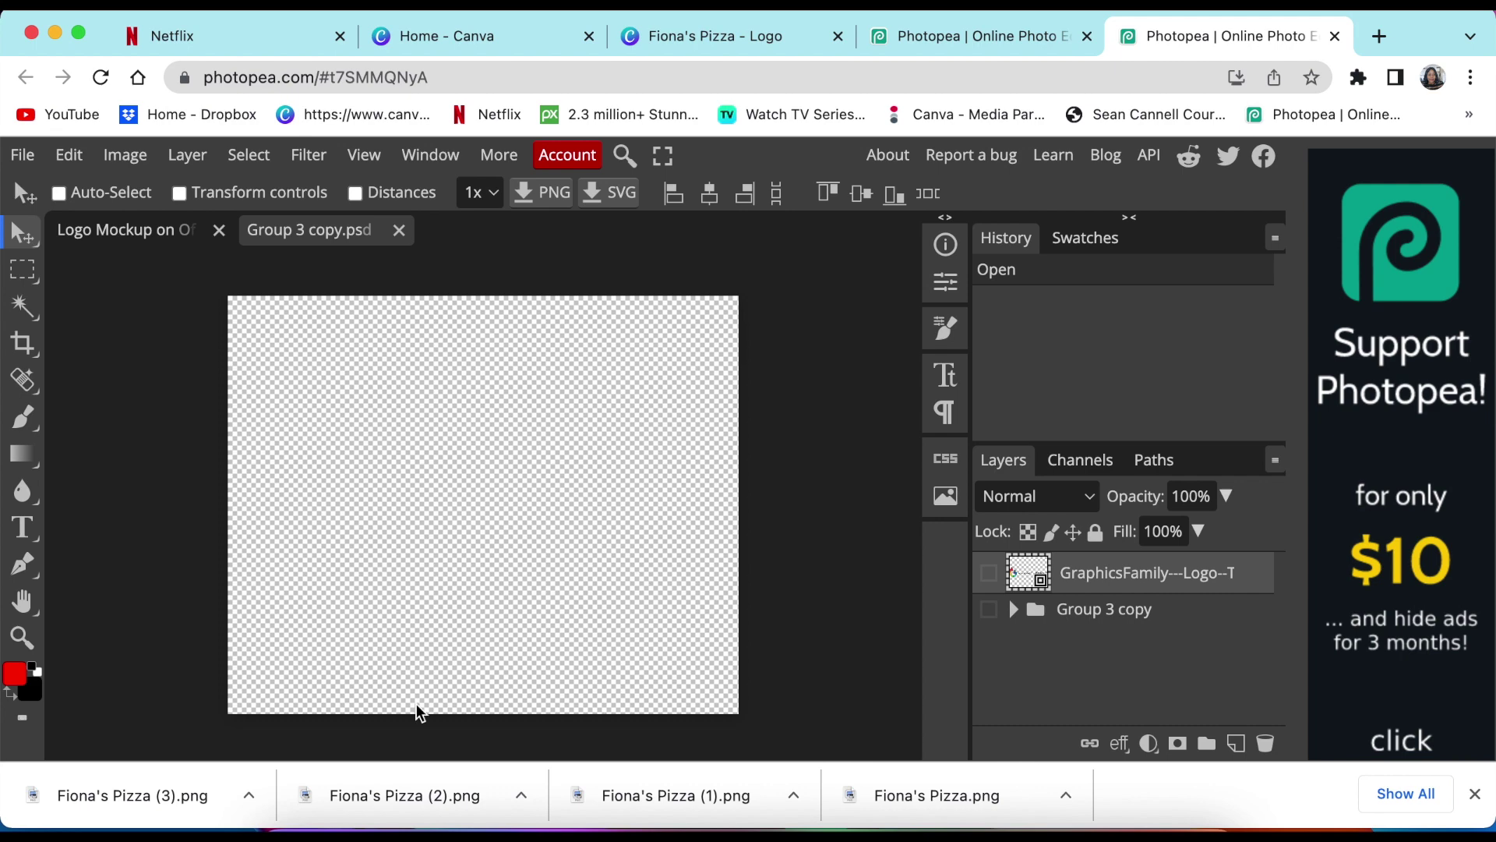
- Place Fiona's Pizza (3).png in the smart object, scaled to about 157% wide by 155% high and centred on the canvas
left_click_drag(159, 795, 317, 677)
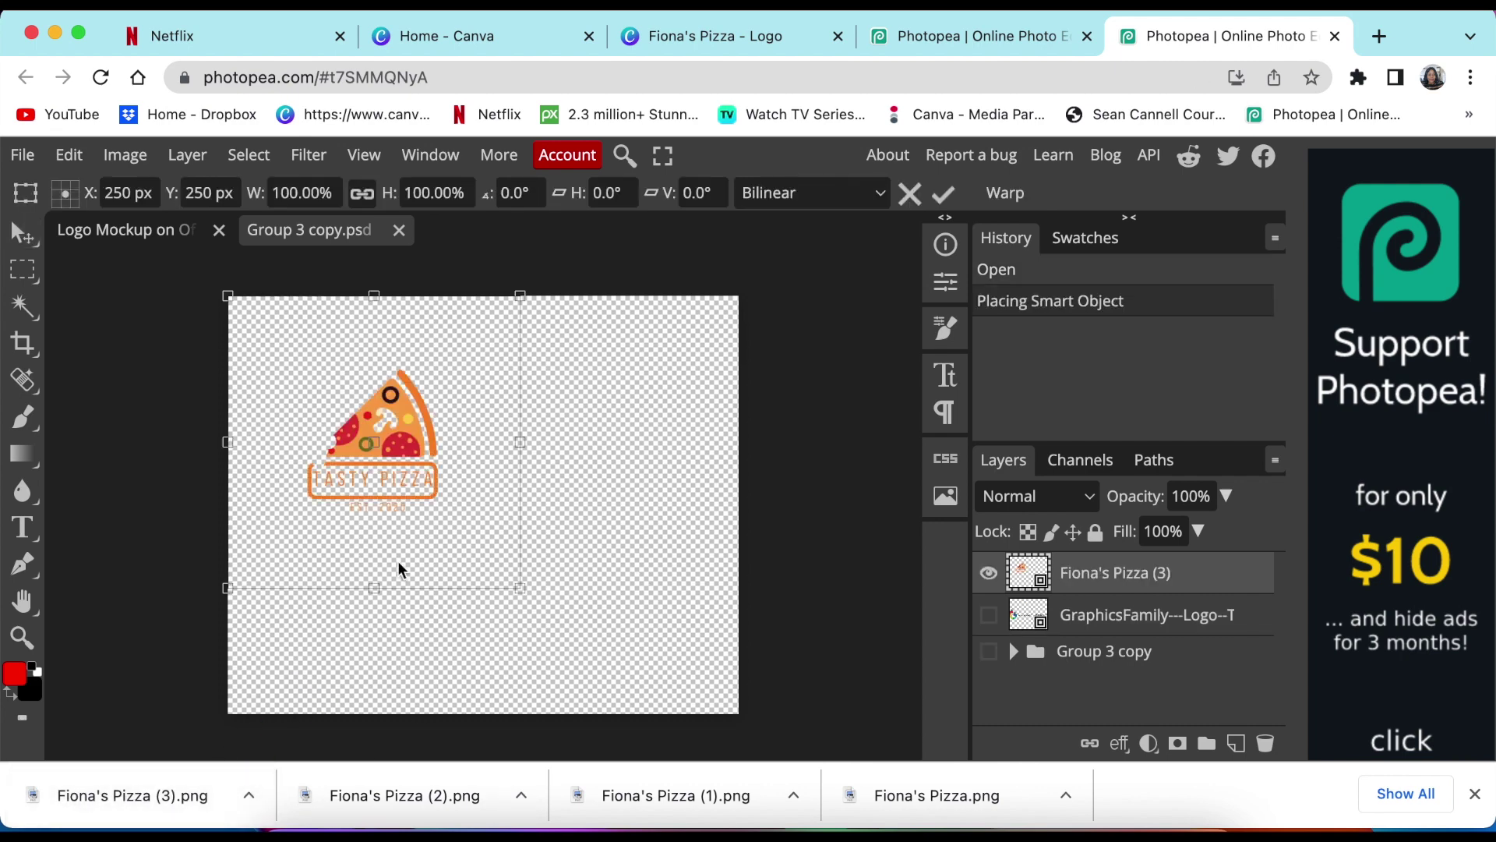
left_click_drag(517, 591, 681, 746)
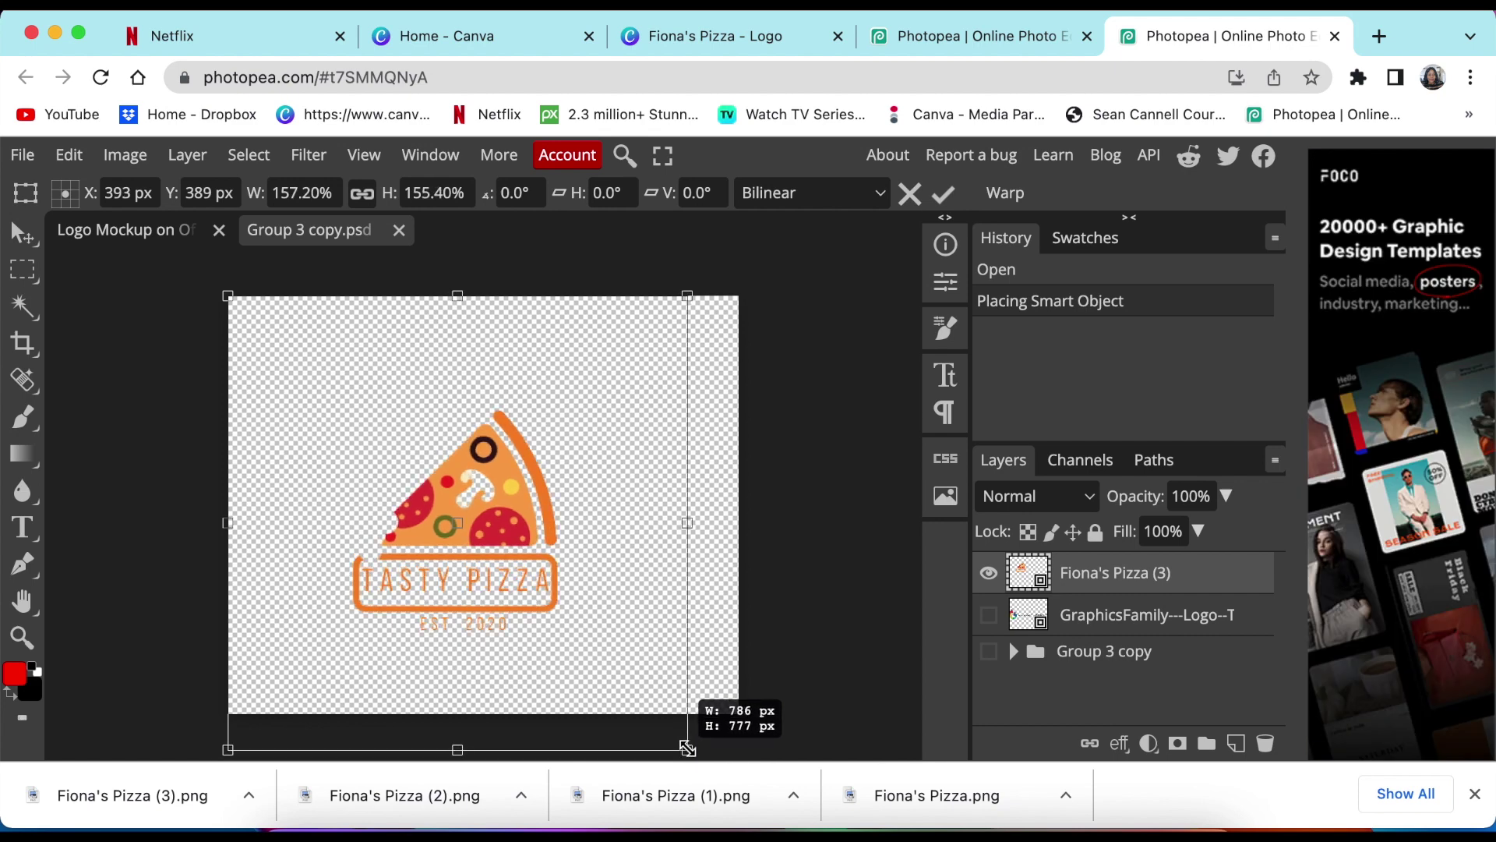
left_click_drag(615, 642, 639, 623)
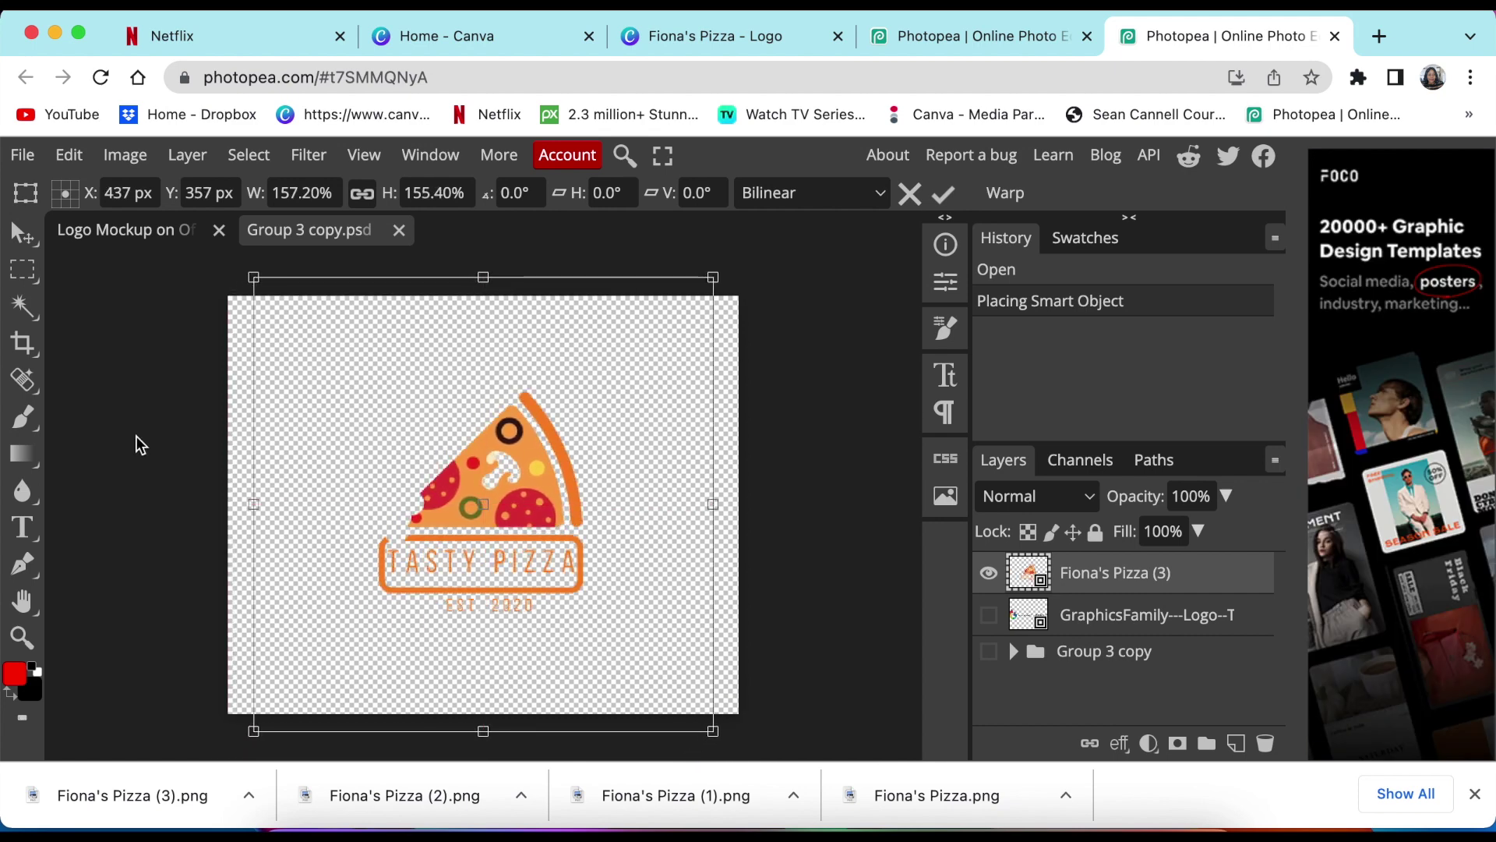
- Save the smart object with the placed pizza logo and return to the Logo Mockup document
left_click(30, 158)
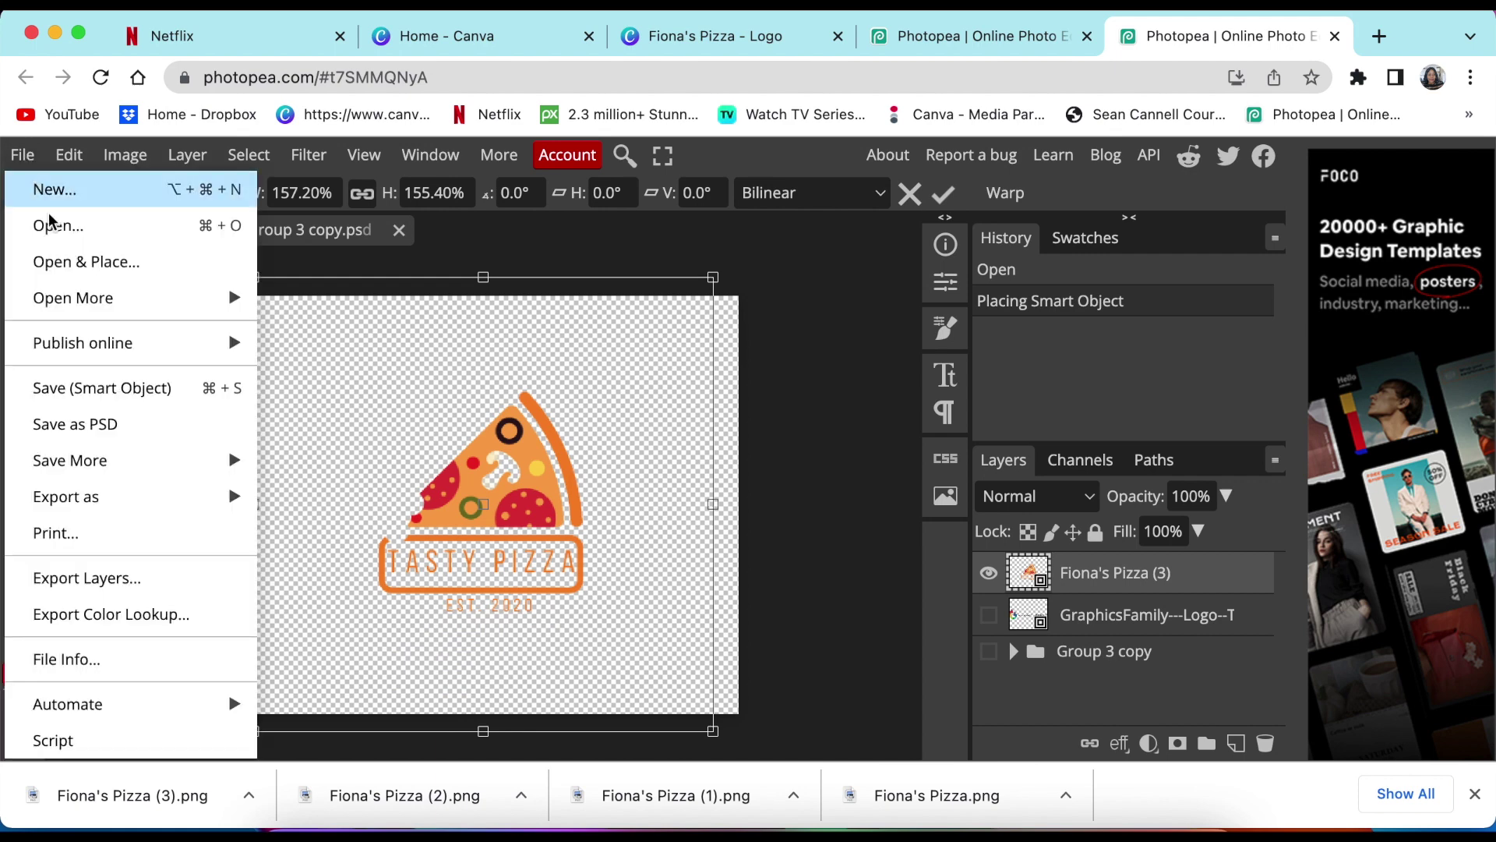
left_click(93, 394)
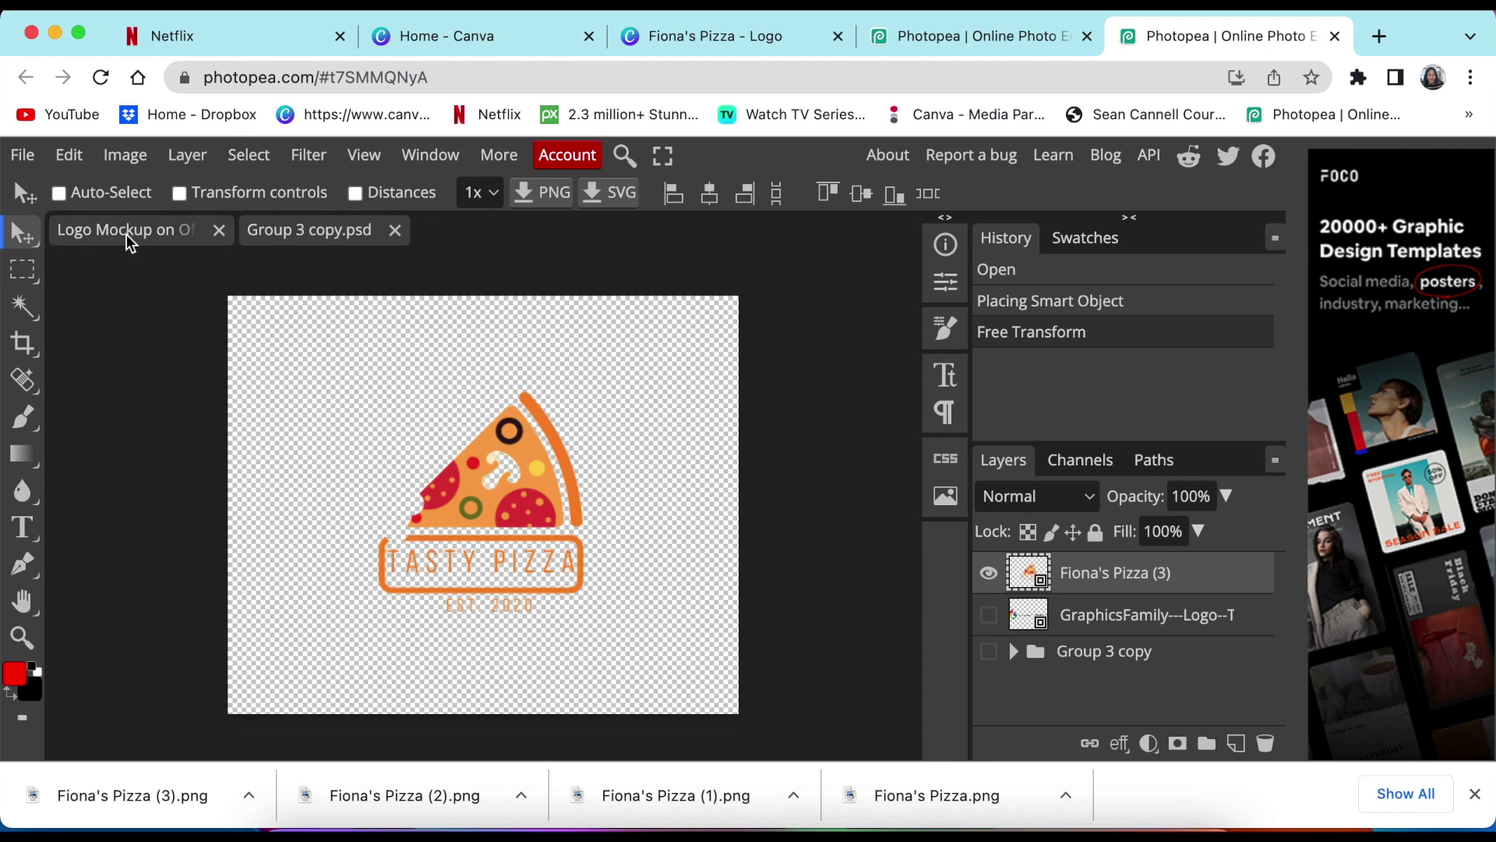
left_click(126, 234)
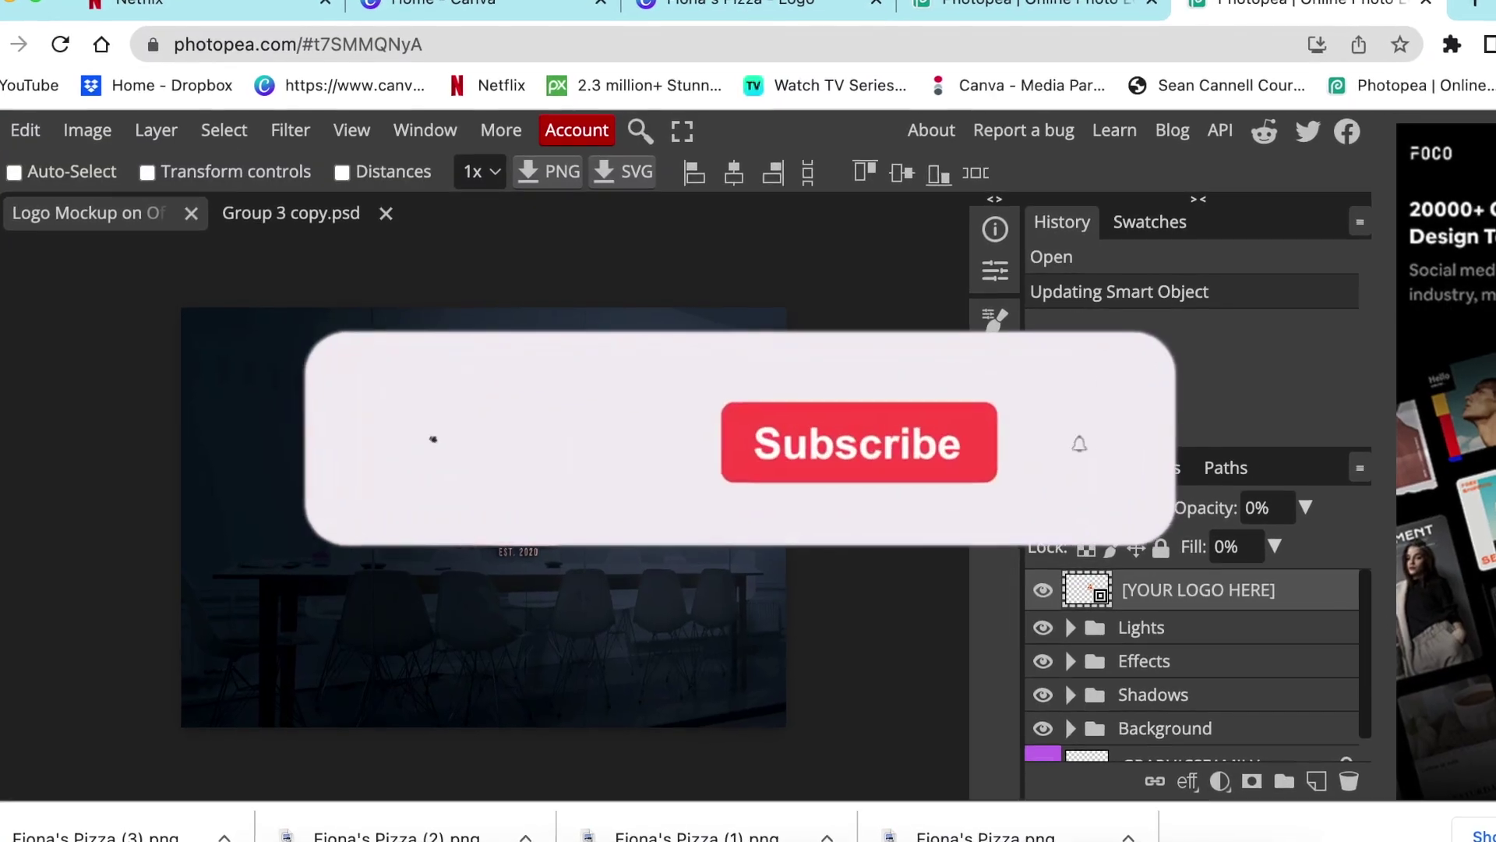
- Export the finished logo mockup as a PNG at 1404 × 973 px and 100% quality
left_click(3, 123)
mouse_move(58, 512)
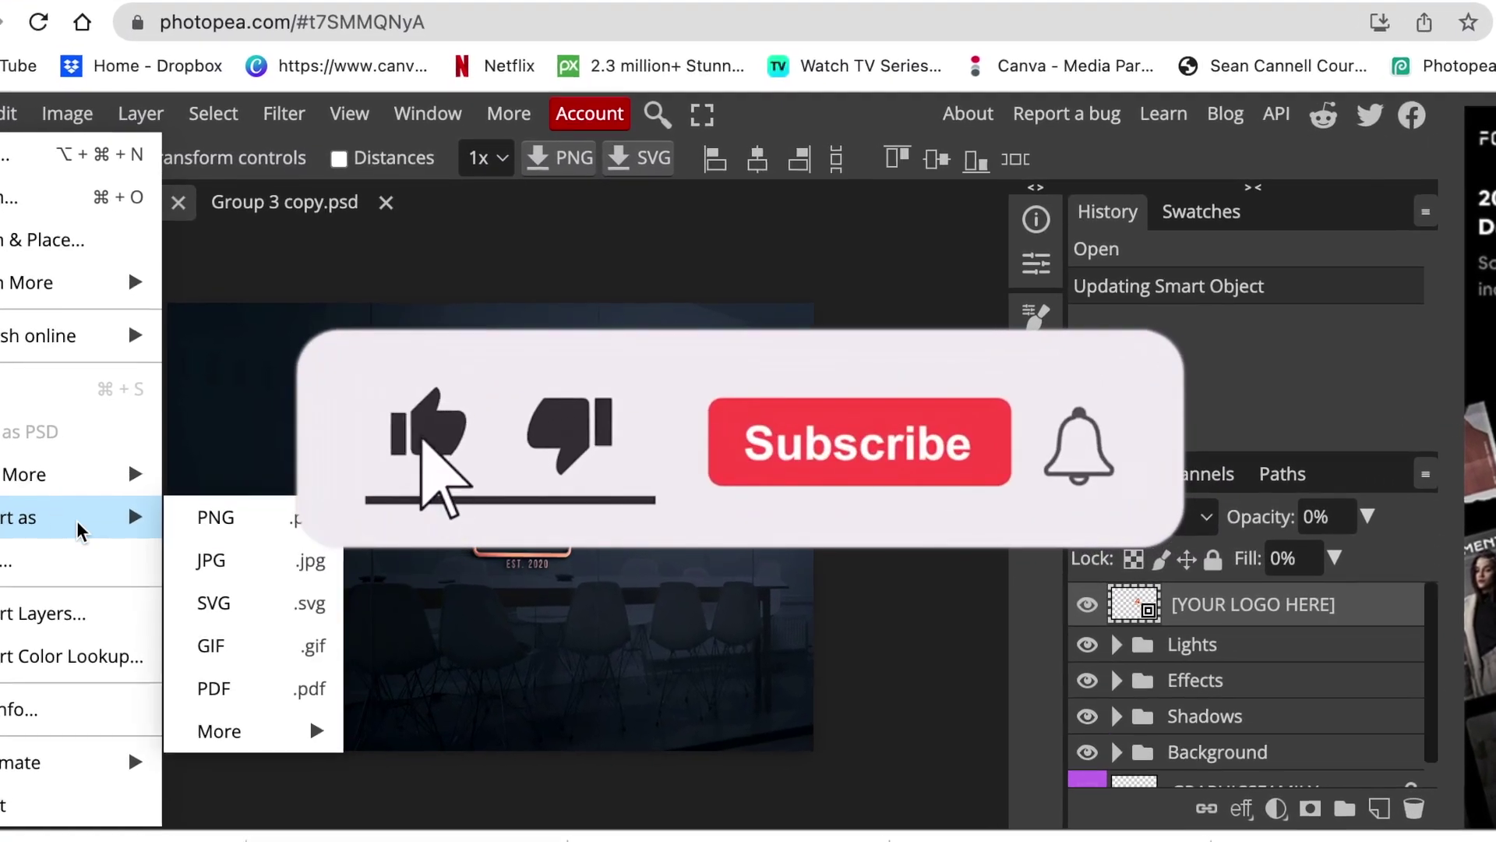
left_click(208, 540)
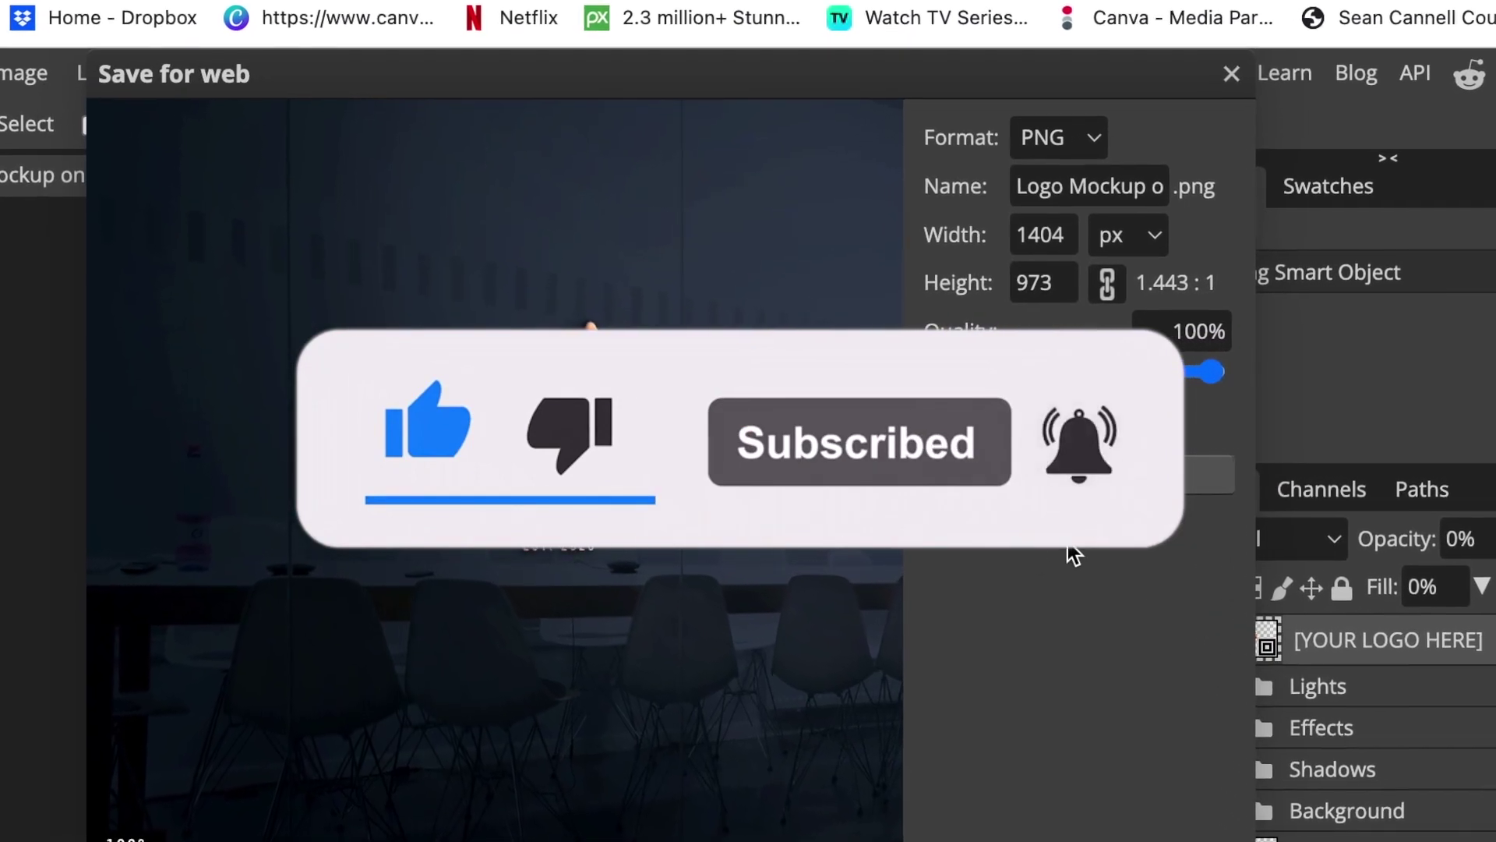
left_click(1091, 471)
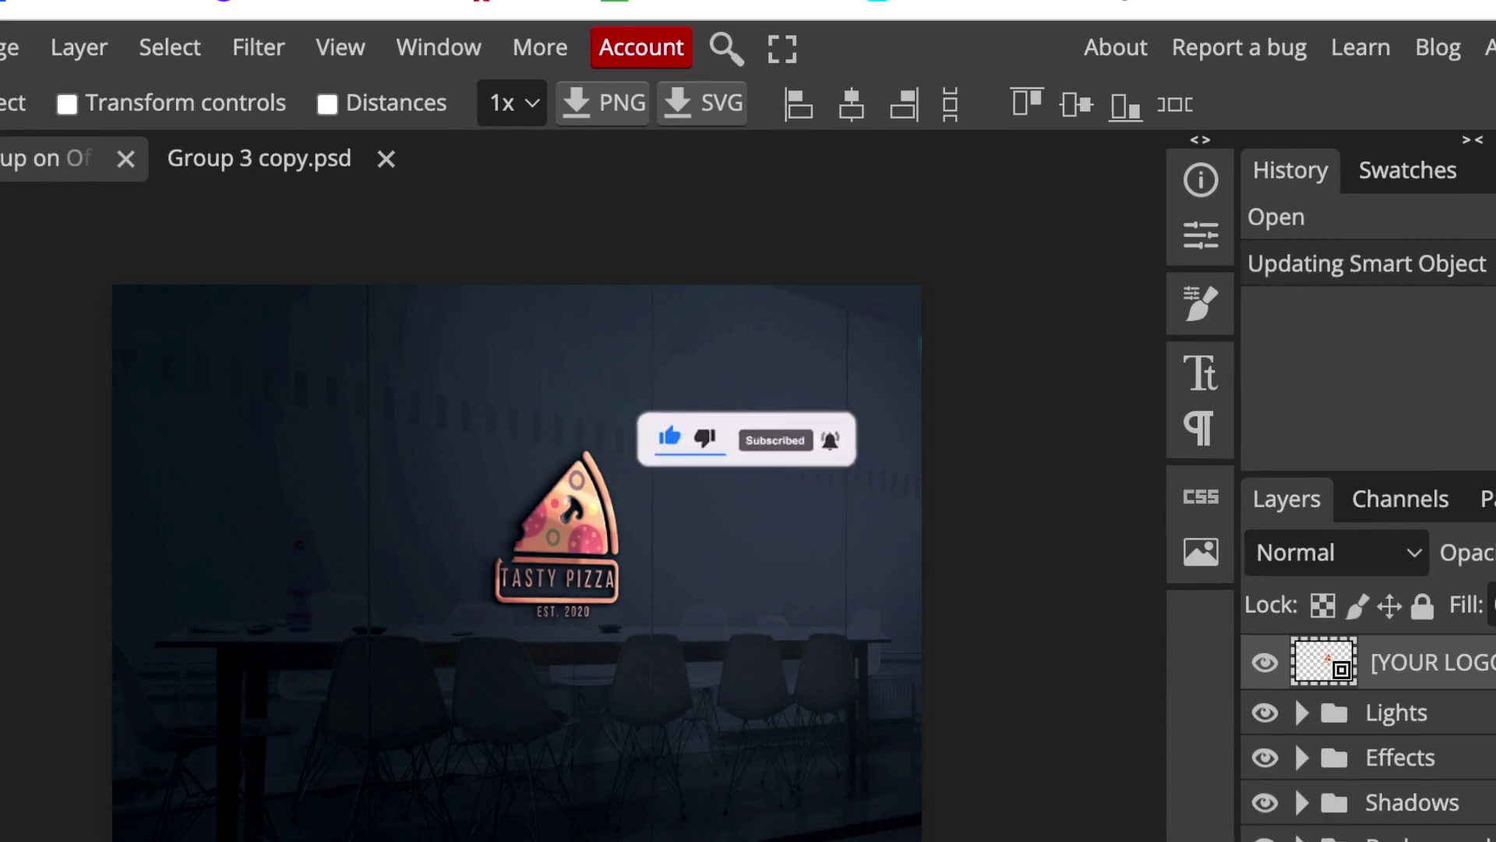